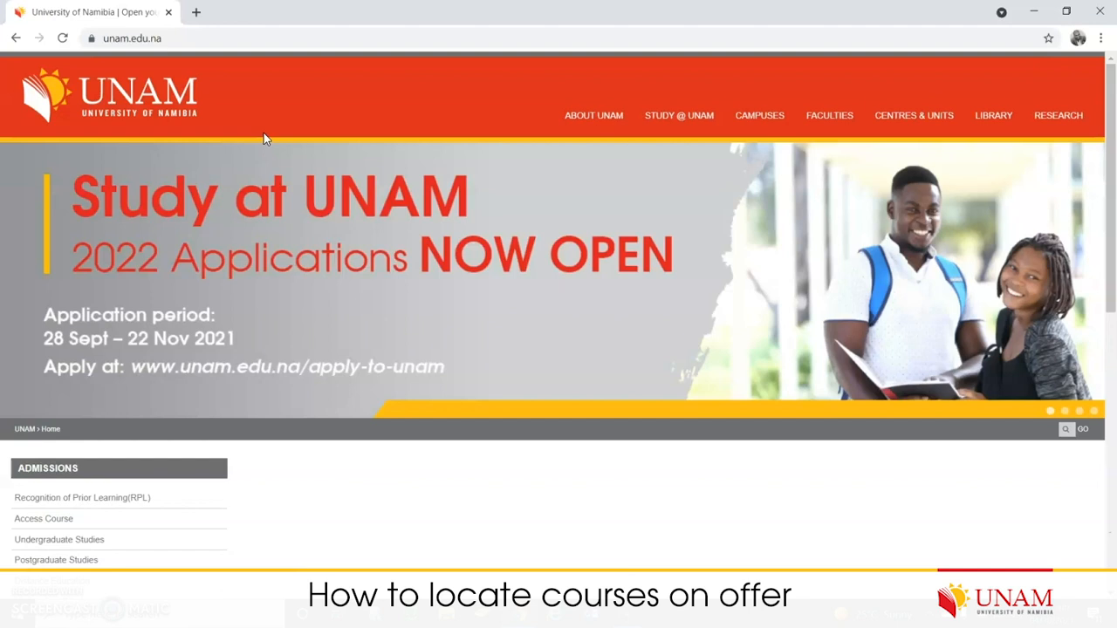
- Go through the Faculties menu to the Faculty of Education overview page
mouse_move(768, 117)
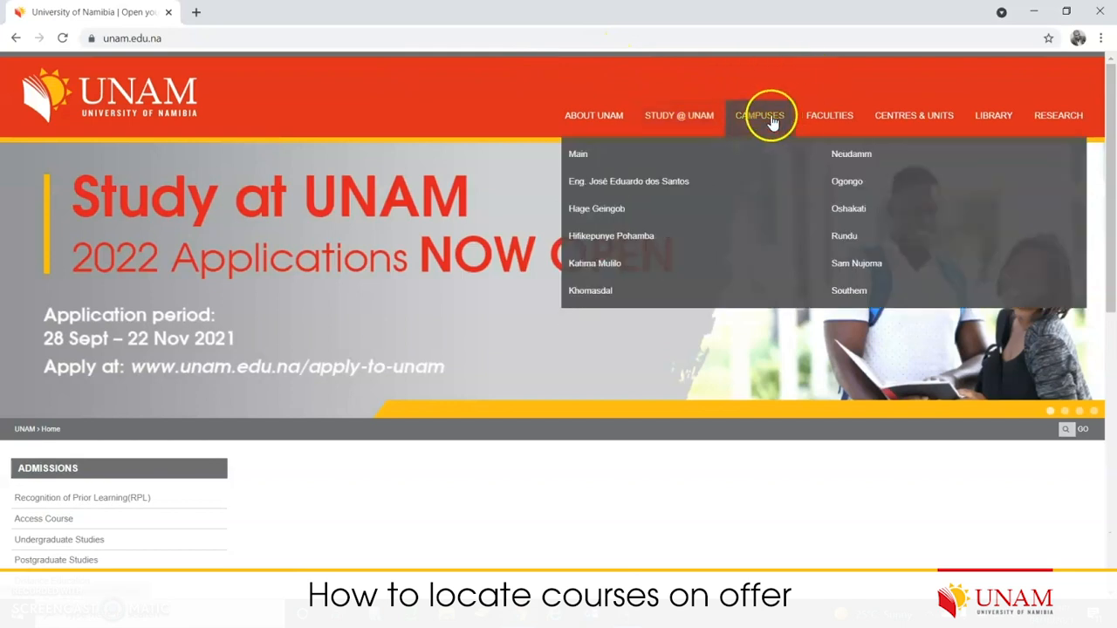
mouse_move(825, 120)
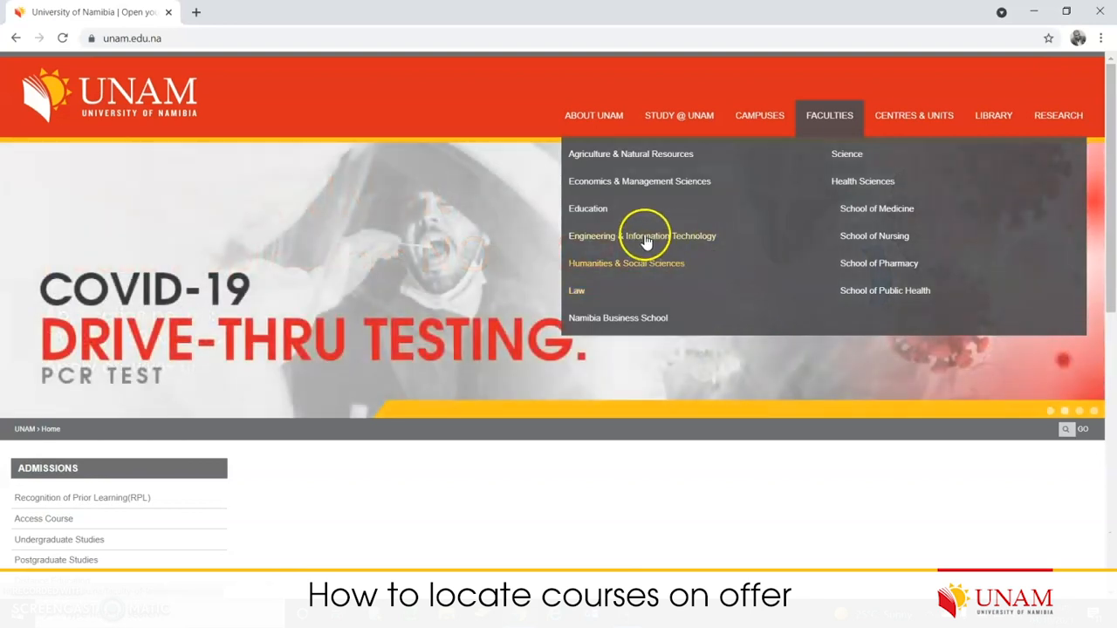
click(594, 212)
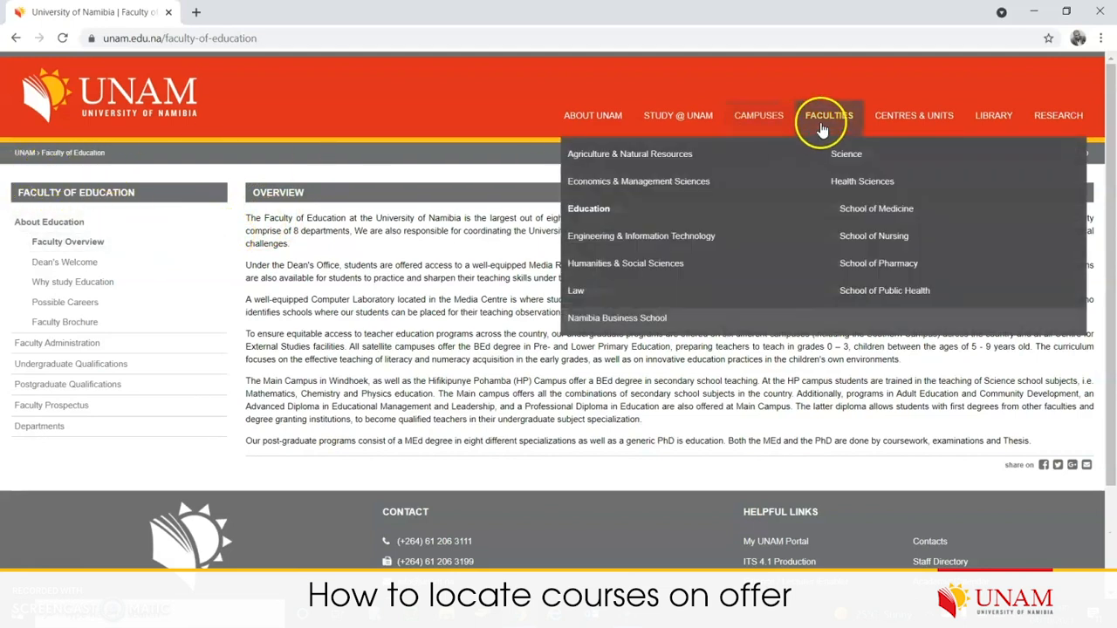
- Open the Faculty of Law page and highlight its first Overview paragraph
click(576, 292)
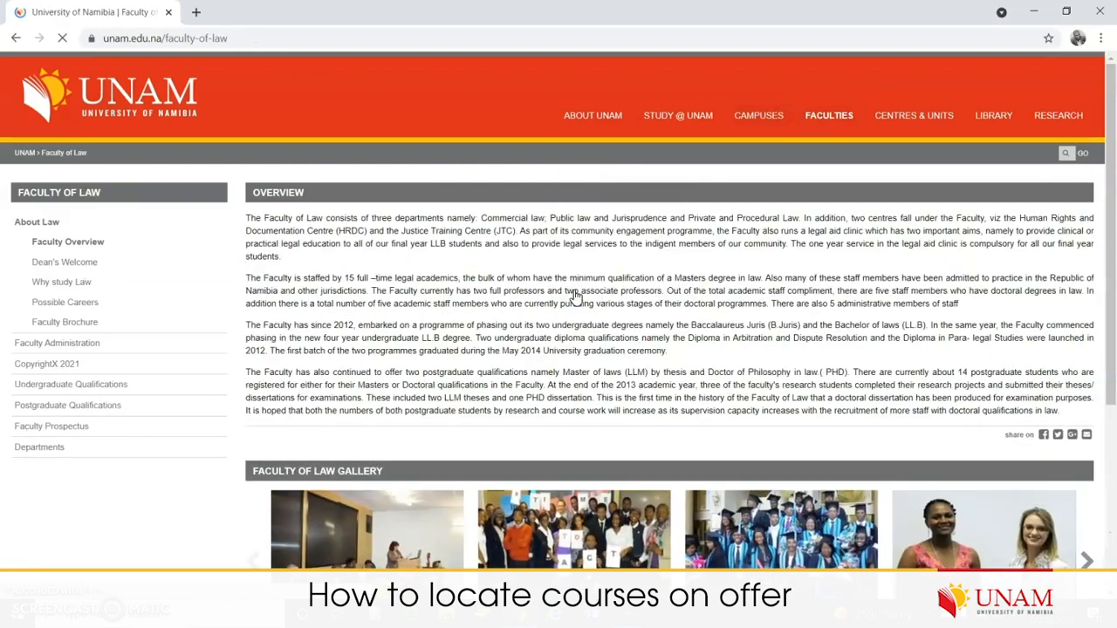
click(76, 241)
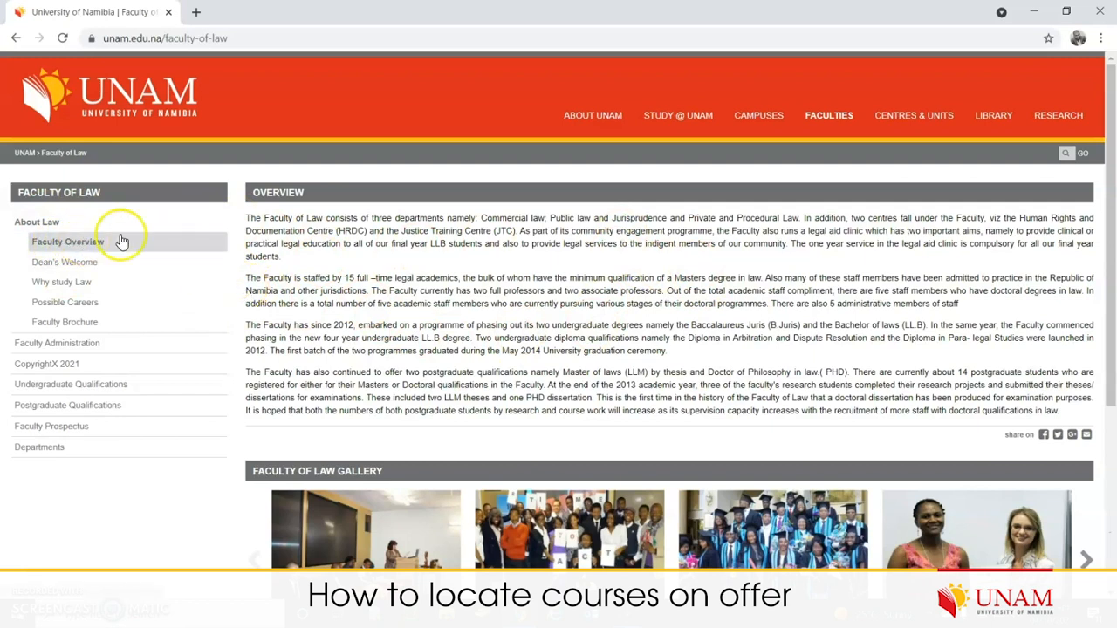
click(411, 285)
drag(411, 284, 244, 225)
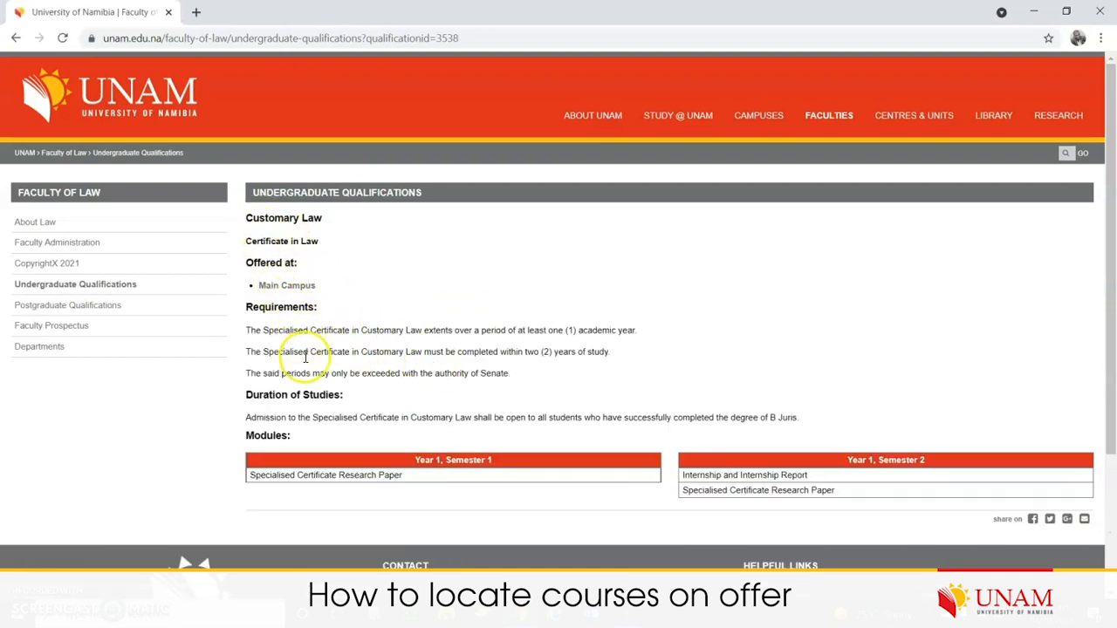
- Highlight the Customary Law requirements, Main Campus offering and Year 1 semester modules
drag(510, 374, 245, 327)
drag(321, 289, 252, 292)
drag(404, 479, 247, 474)
drag(878, 493, 739, 474)
click(422, 460)
double_click(899, 460)
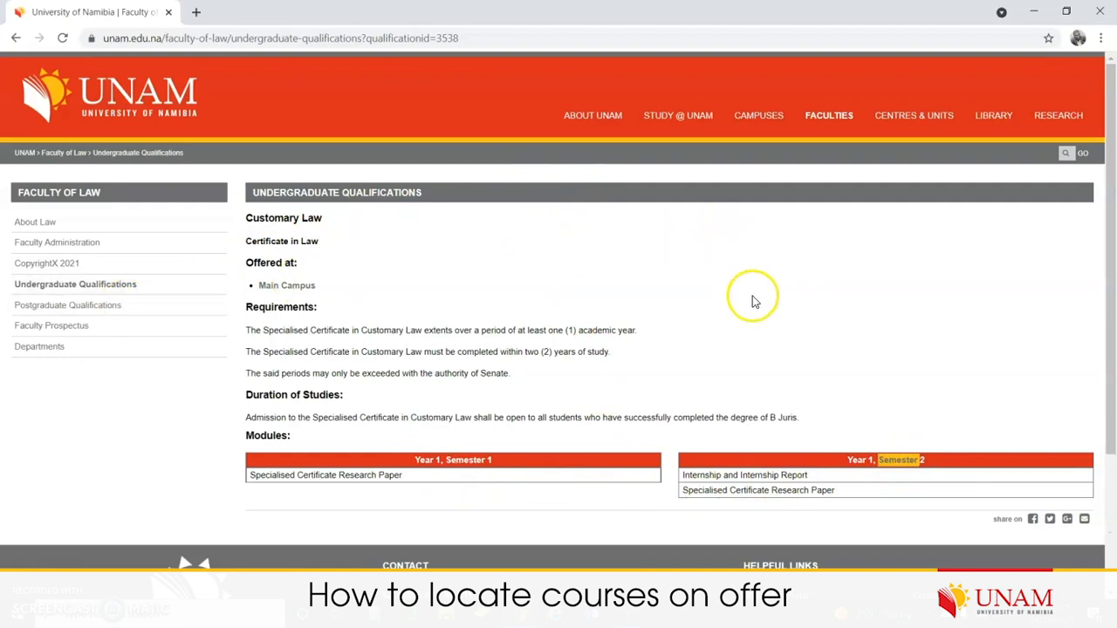
- Open Namibia Business School in a new tab, then return to the Customary Law tab
mouse_move(828, 114)
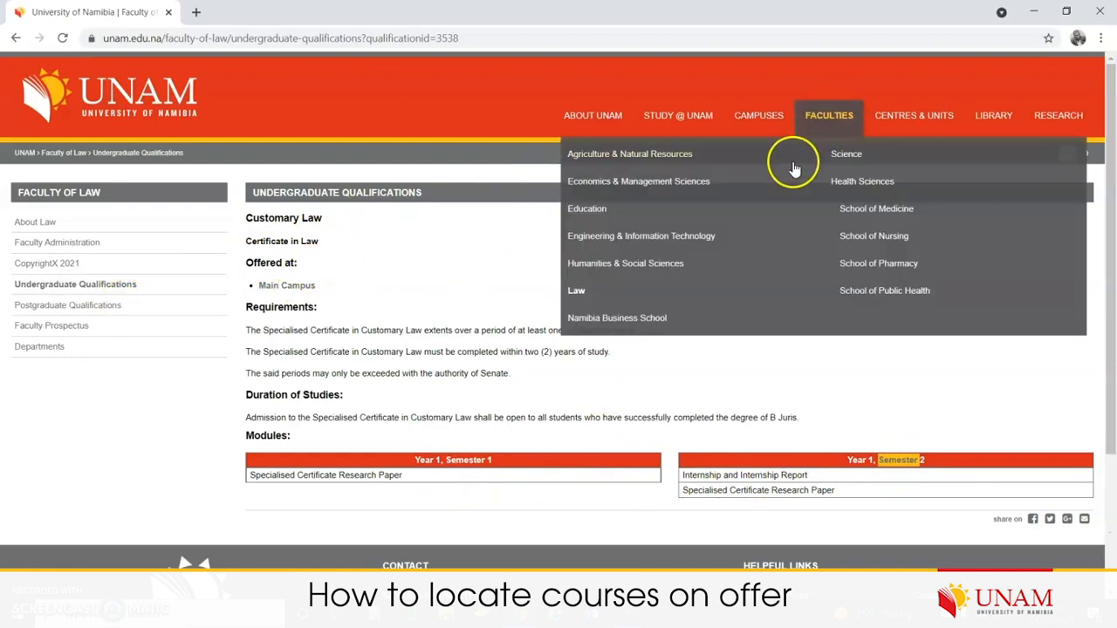
click(608, 321)
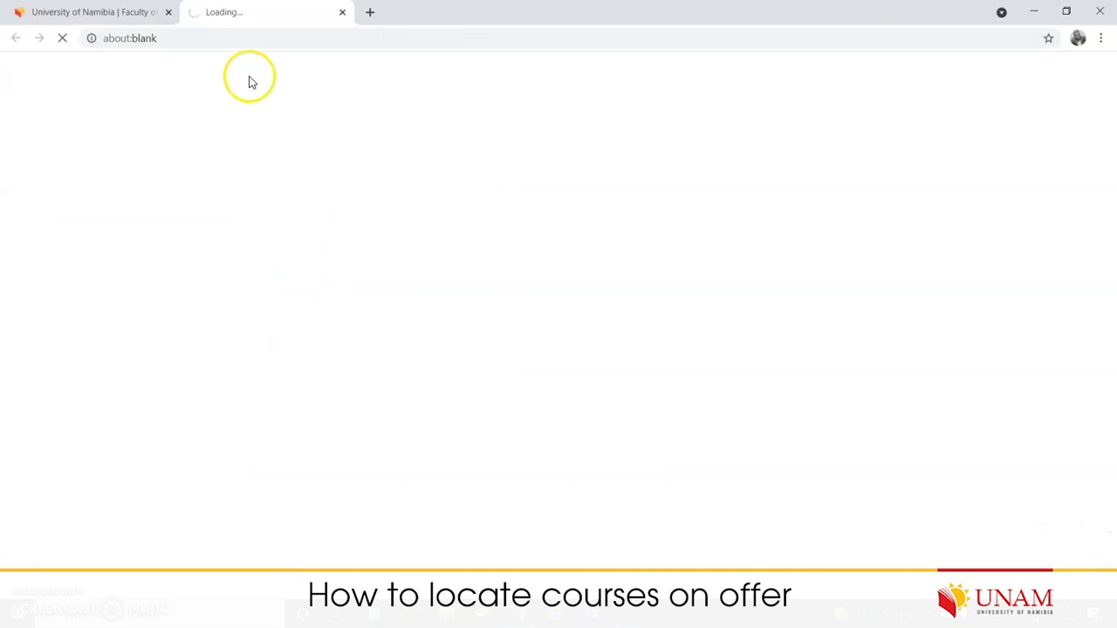
click(140, 13)
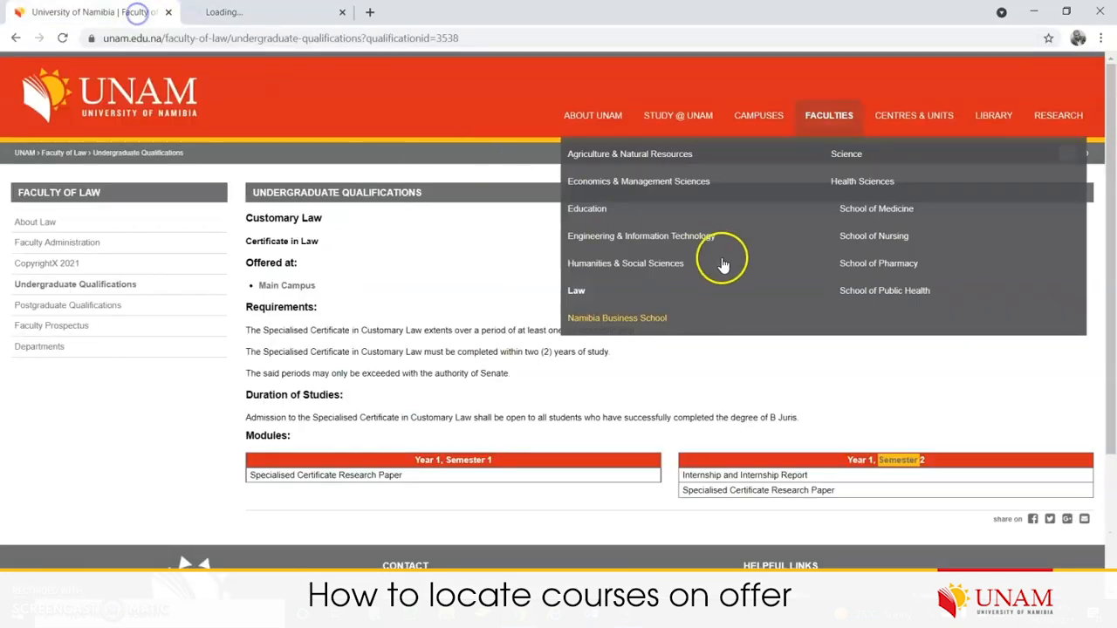
- Show the School of Medicine's Physiotherapy degree details and close the Namibia Business School tab
click(883, 213)
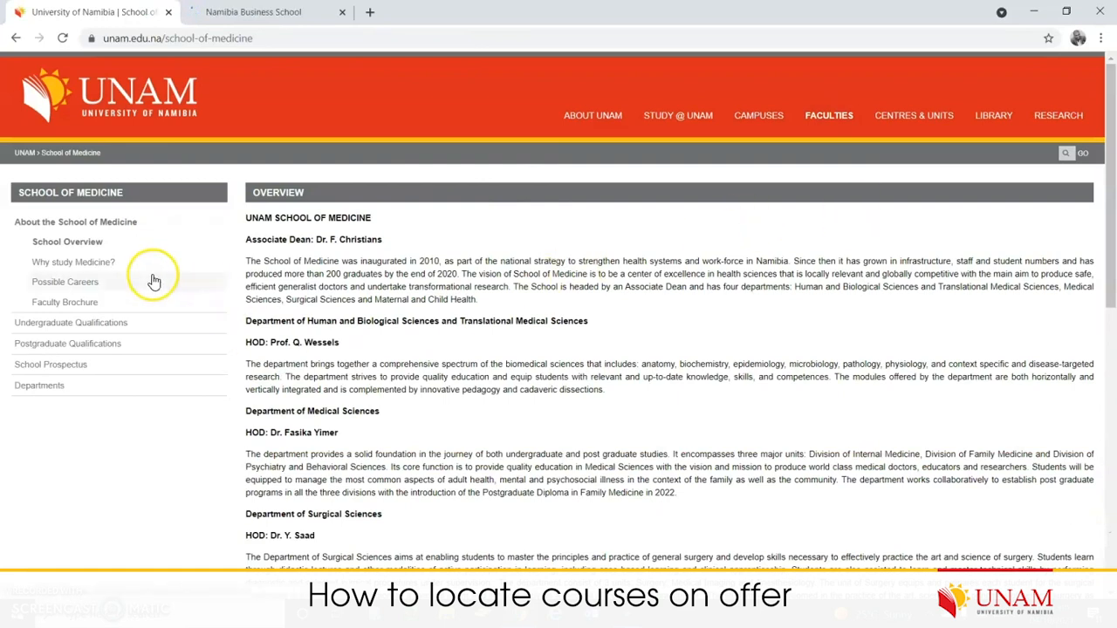
click(91, 325)
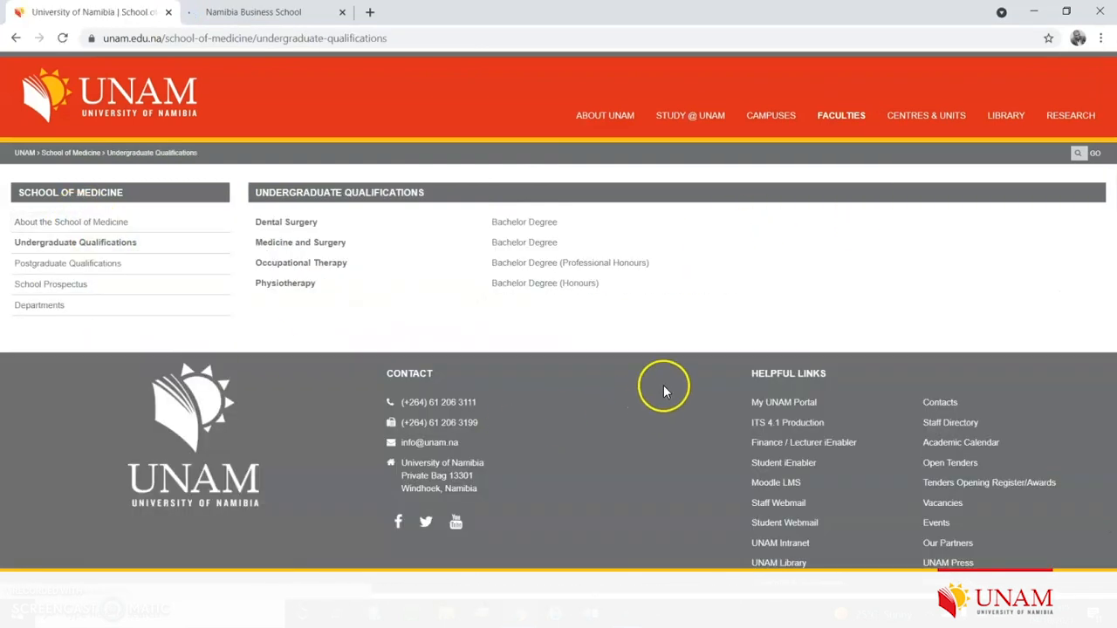
click(305, 286)
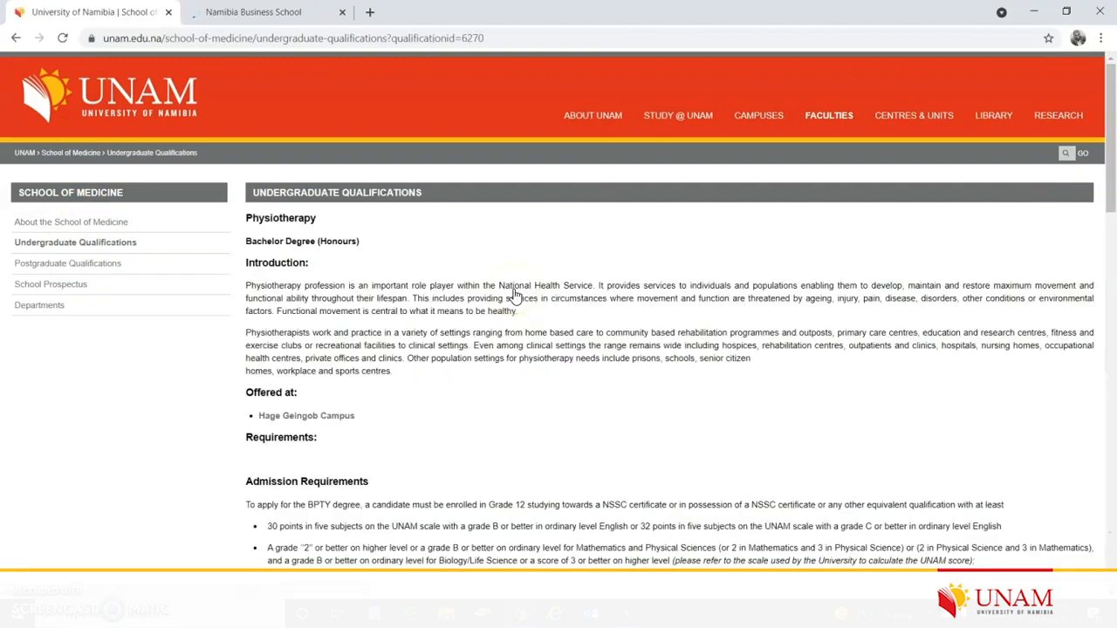
click(342, 11)
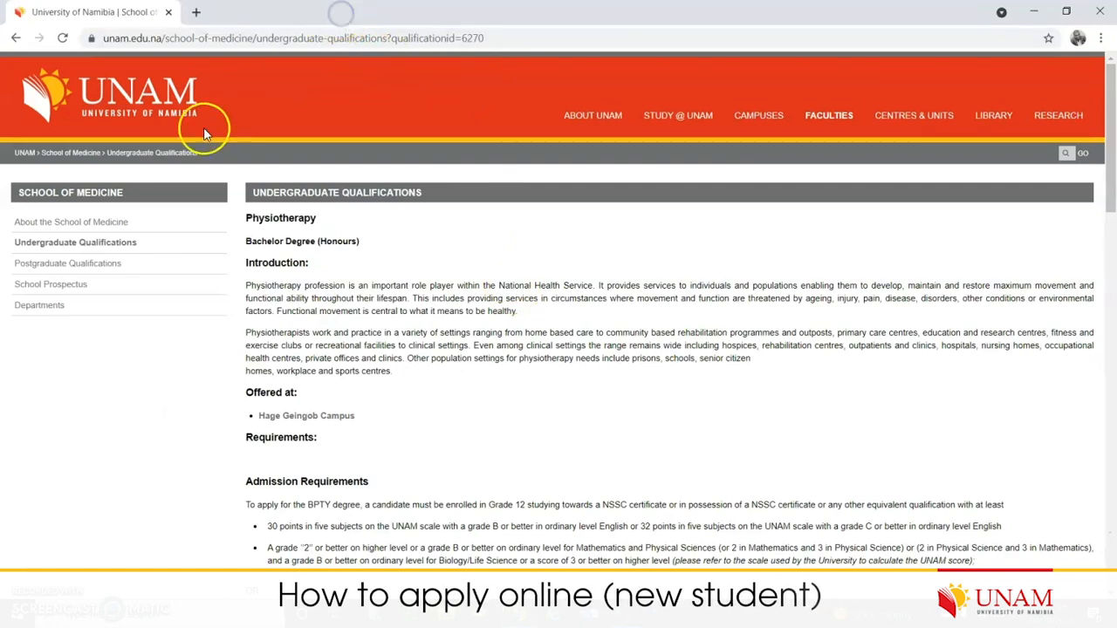
- Return to the UNAM home page via the logo and reveal the STUDY @ UNAM submenu
click(133, 104)
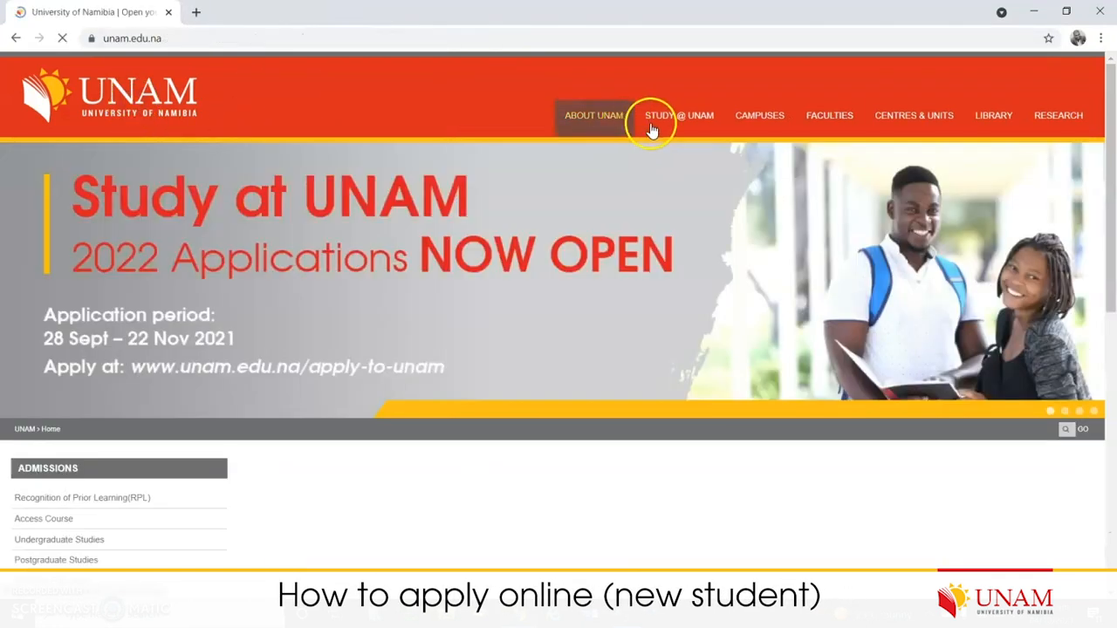
mouse_move(688, 122)
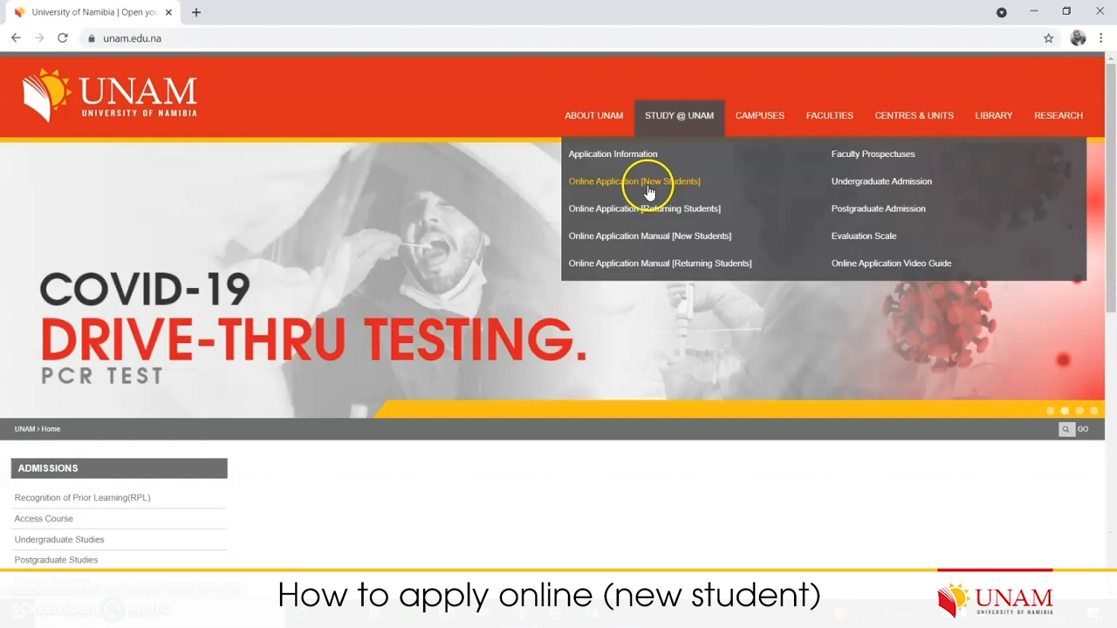
- Open Online Application [New Students] and highlight the required-documents note
click(653, 185)
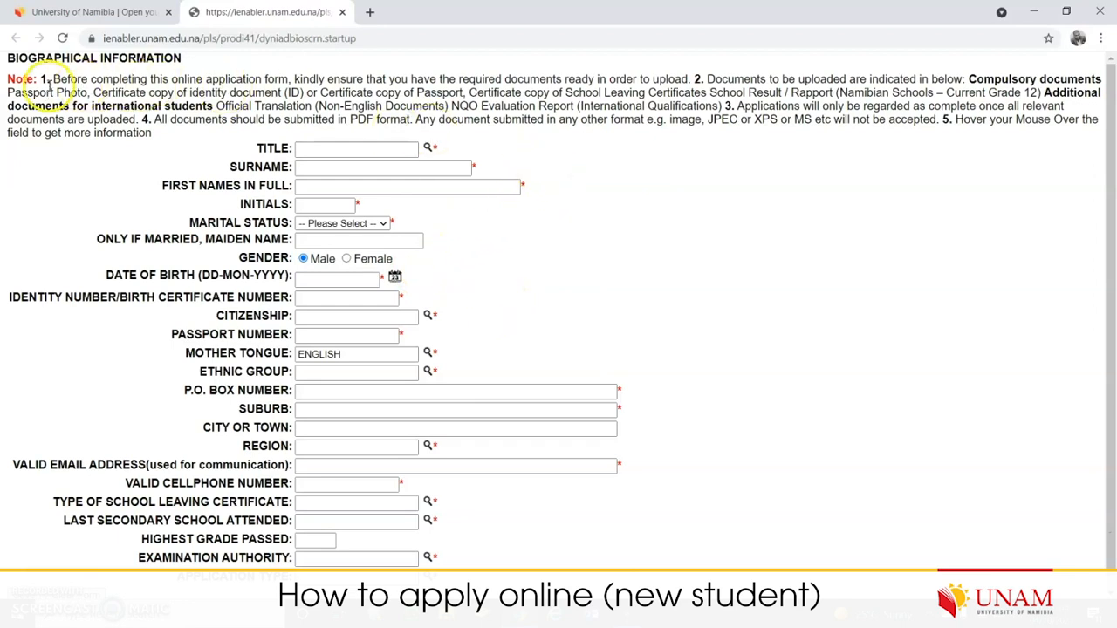
drag(48, 79, 873, 108)
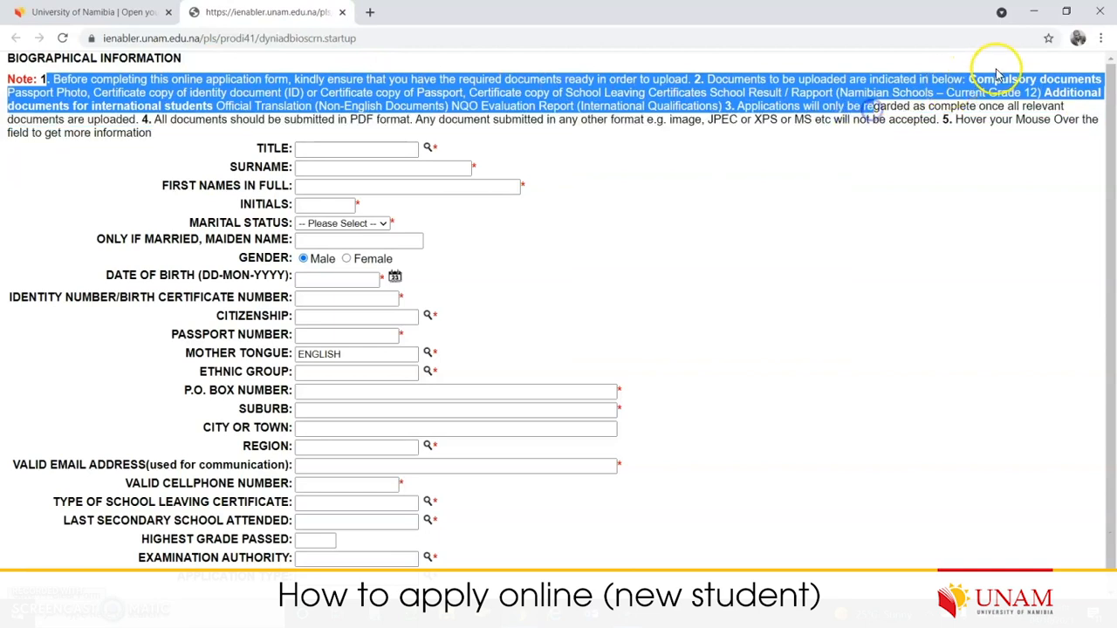
click(958, 91)
drag(969, 79, 993, 92)
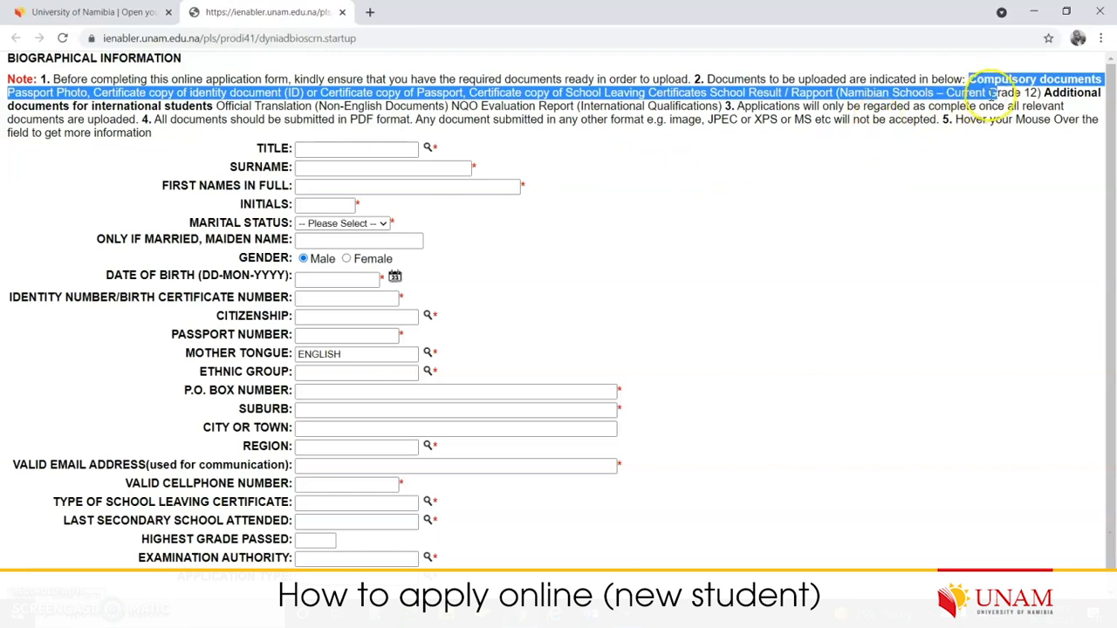
- Highlight the international-student documents, the PDF format requirement and the TITLE label
drag(1045, 92, 690, 120)
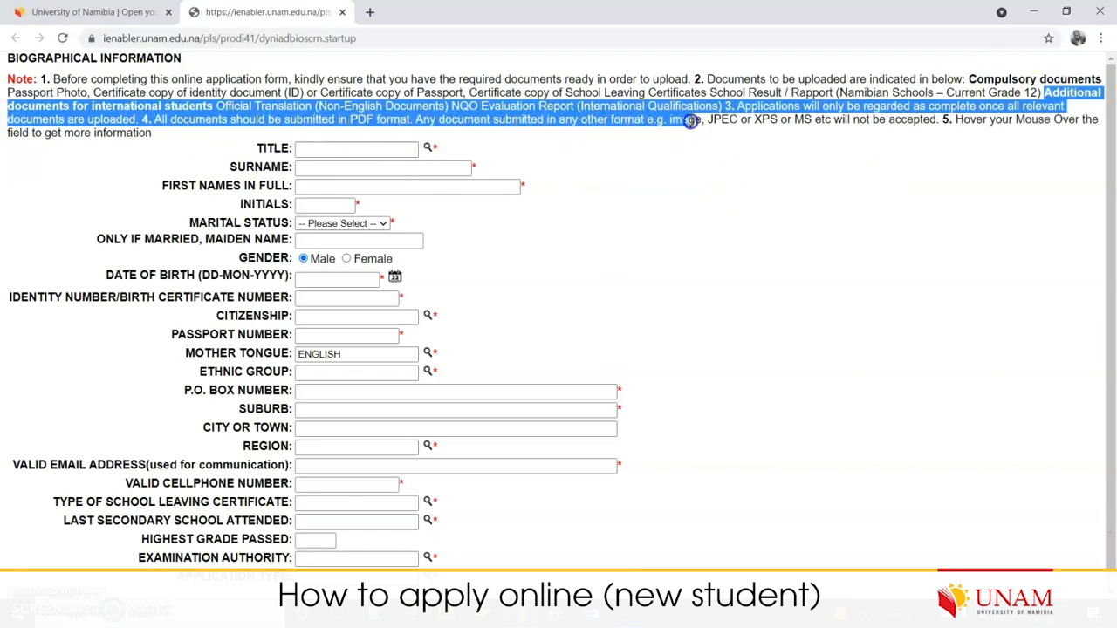
click(582, 142)
double_click(354, 118)
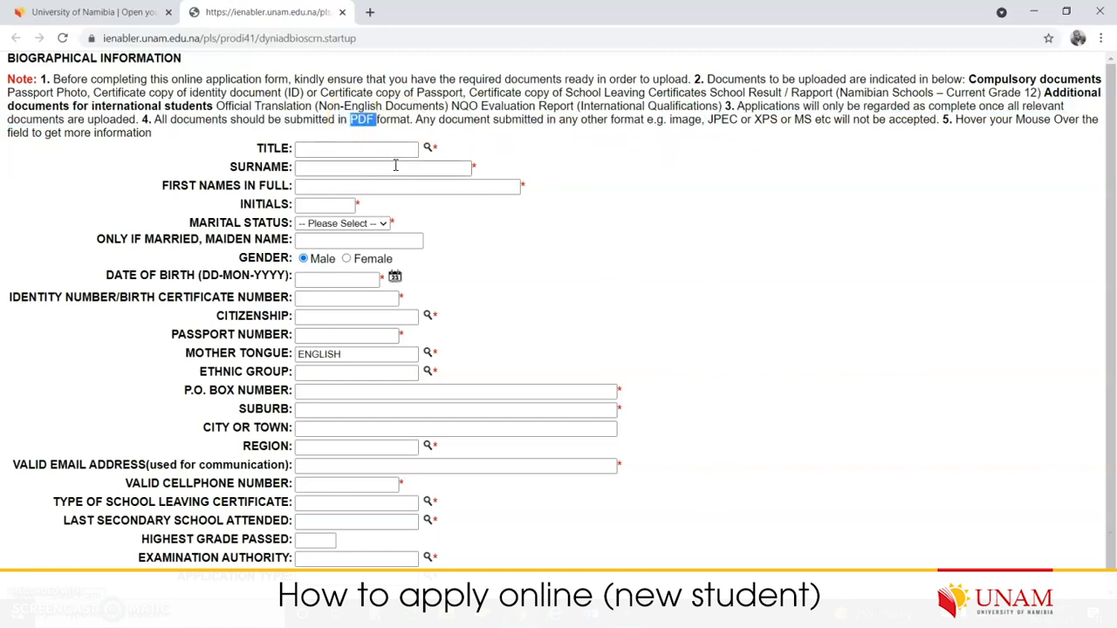
scroll(562, 225, down, 1)
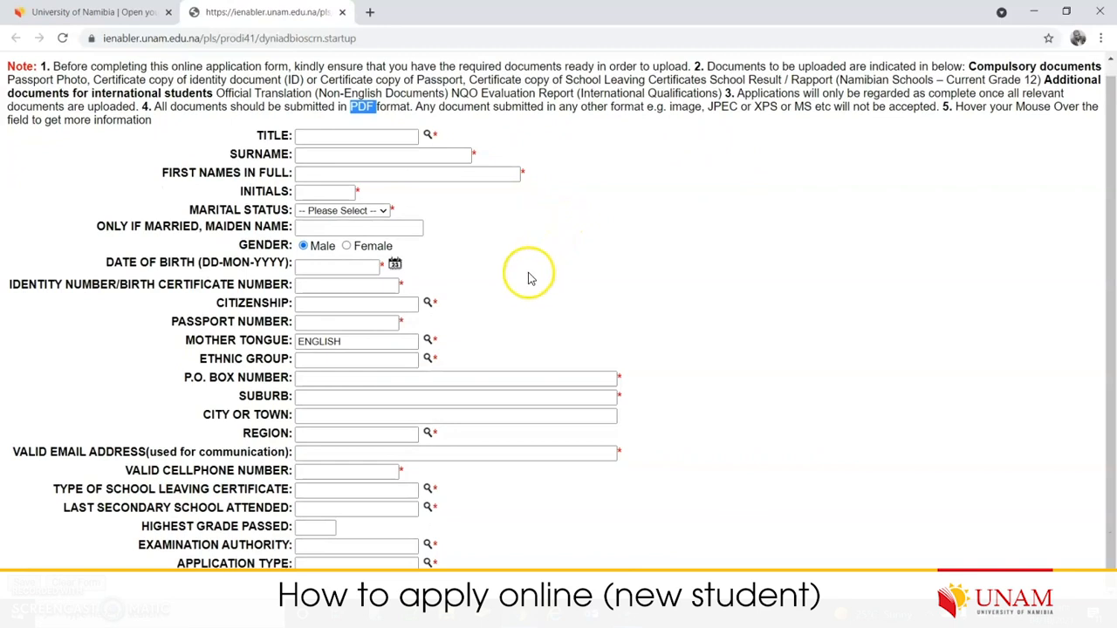
scroll(506, 323, up, 1)
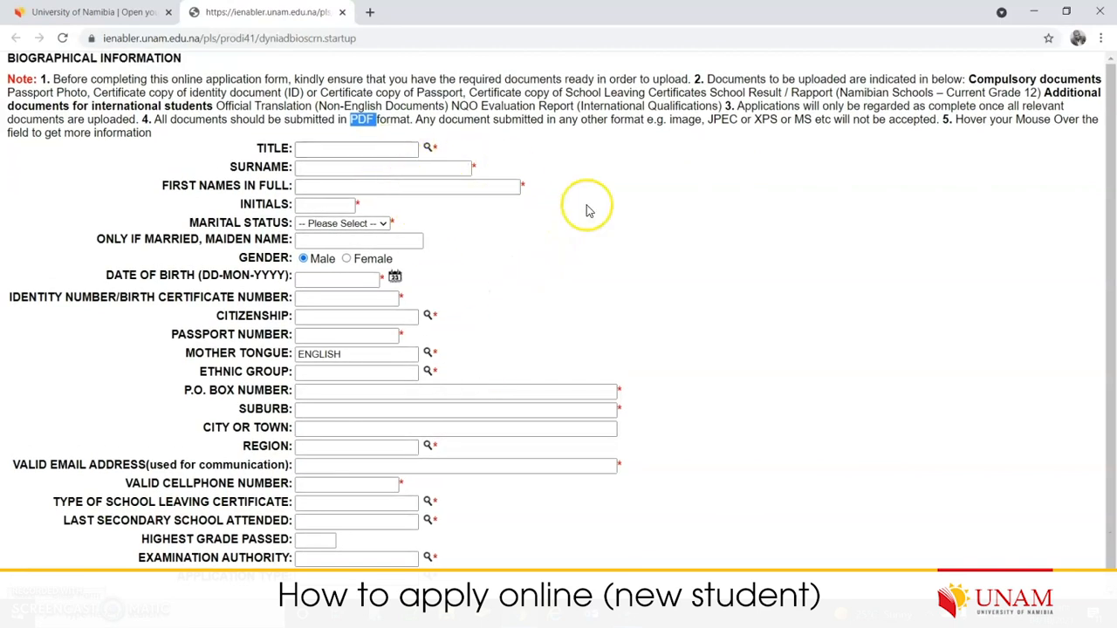
drag(257, 146, 291, 142)
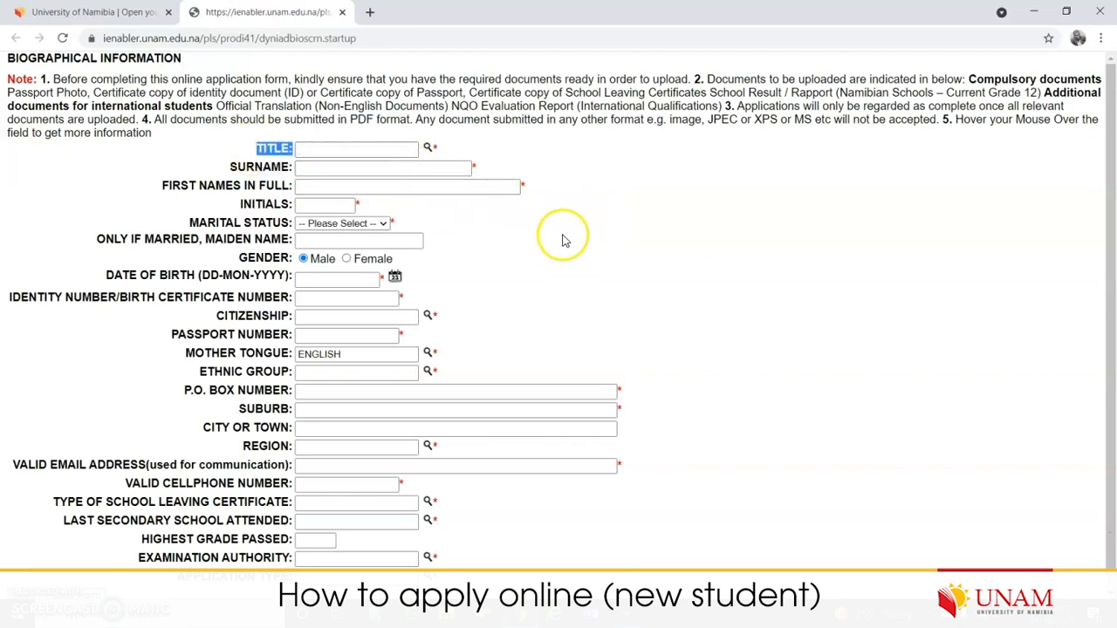
click(429, 145)
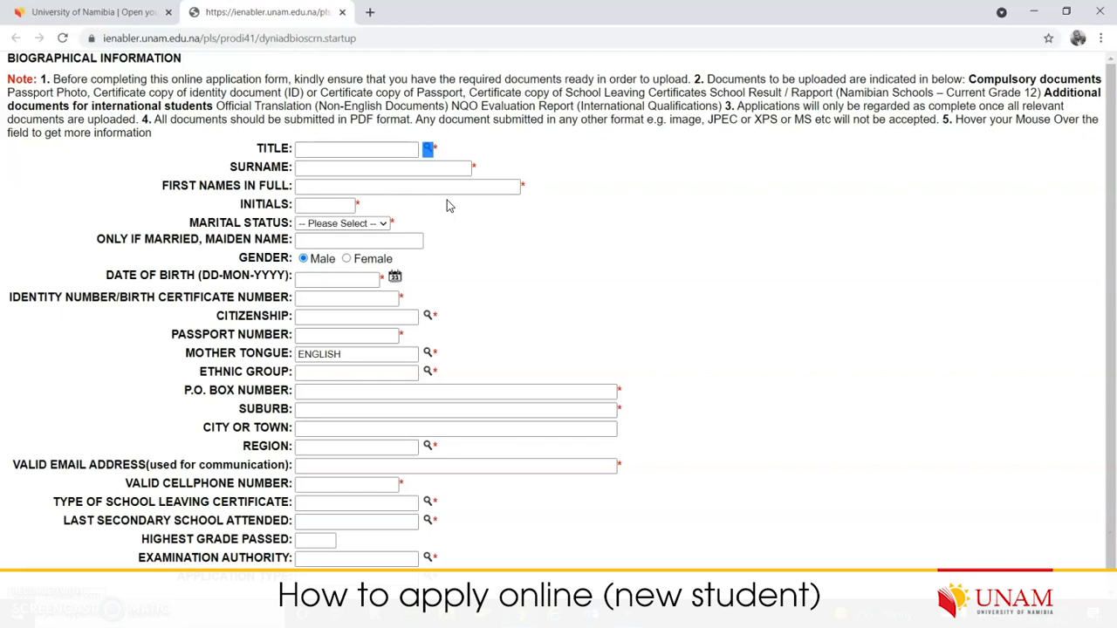
click(496, 158)
click(437, 145)
click(471, 167)
double_click(521, 185)
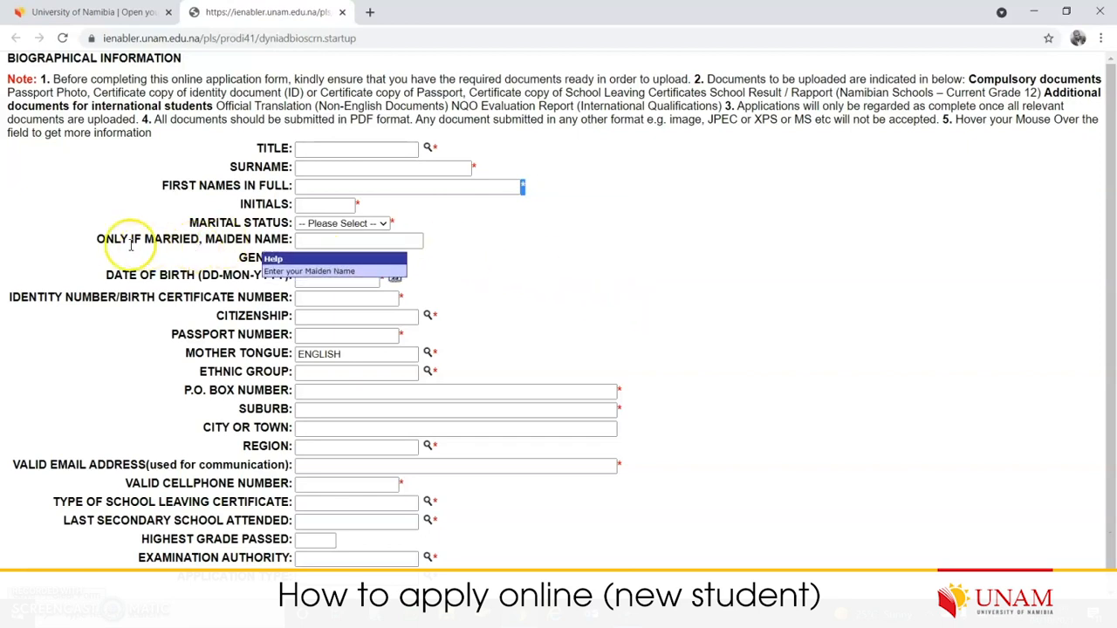
drag(96, 245, 462, 245)
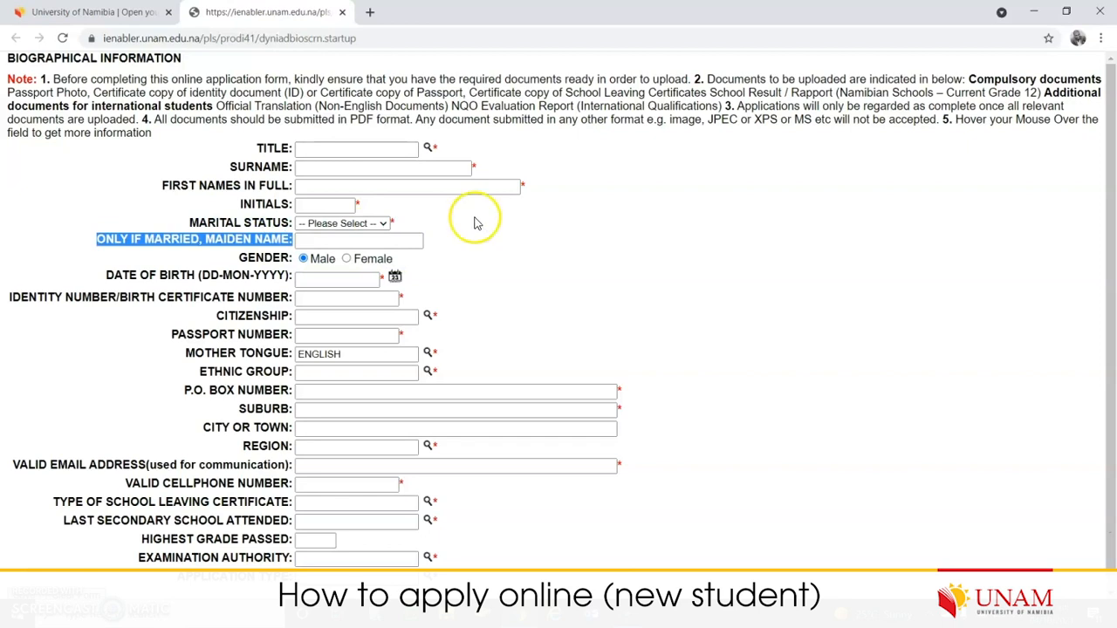
click(506, 224)
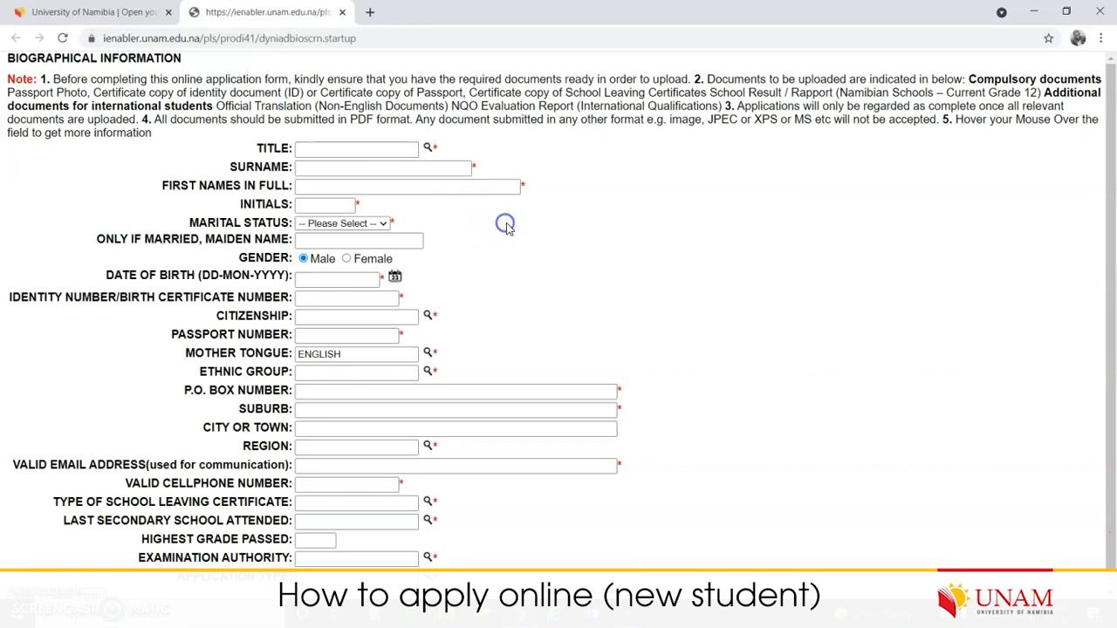
click(393, 278)
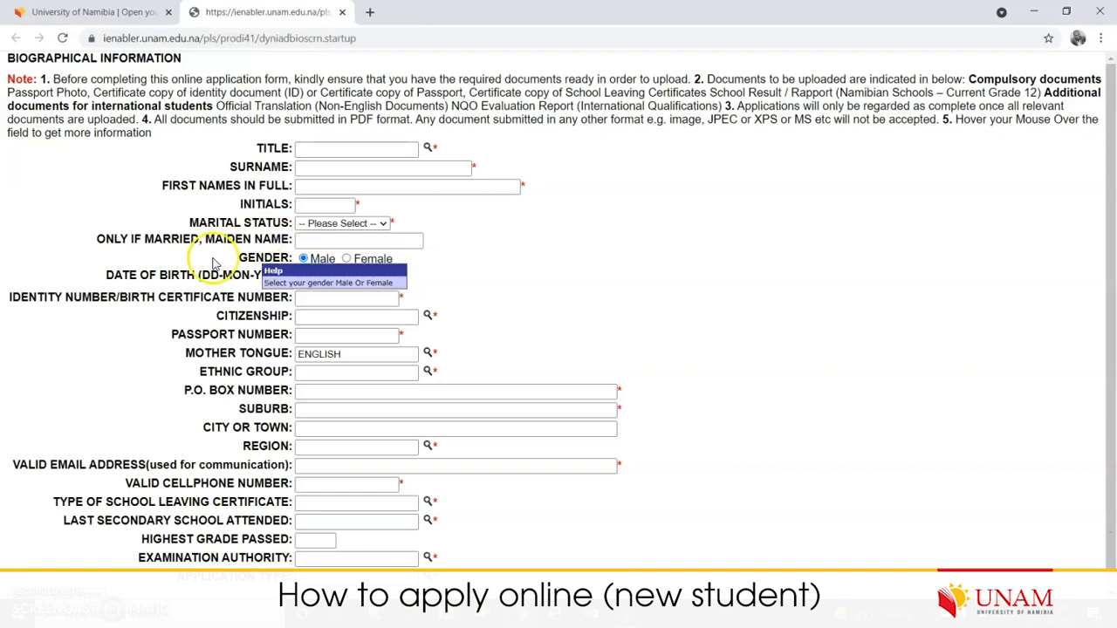
mouse_move(204, 274)
drag(205, 274, 253, 275)
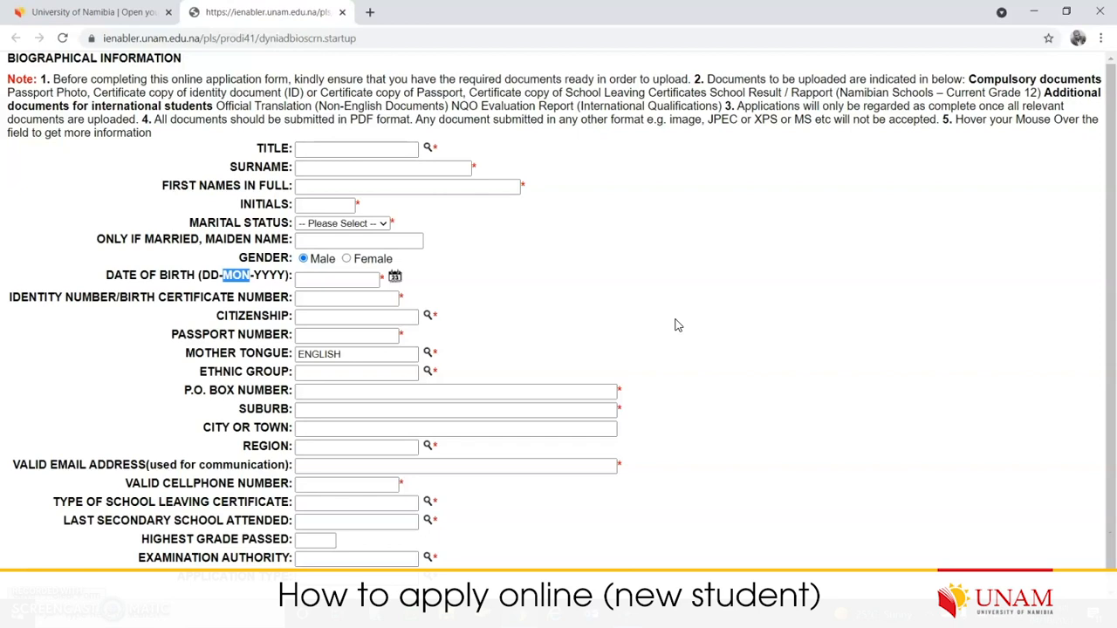
click(692, 317)
click(605, 269)
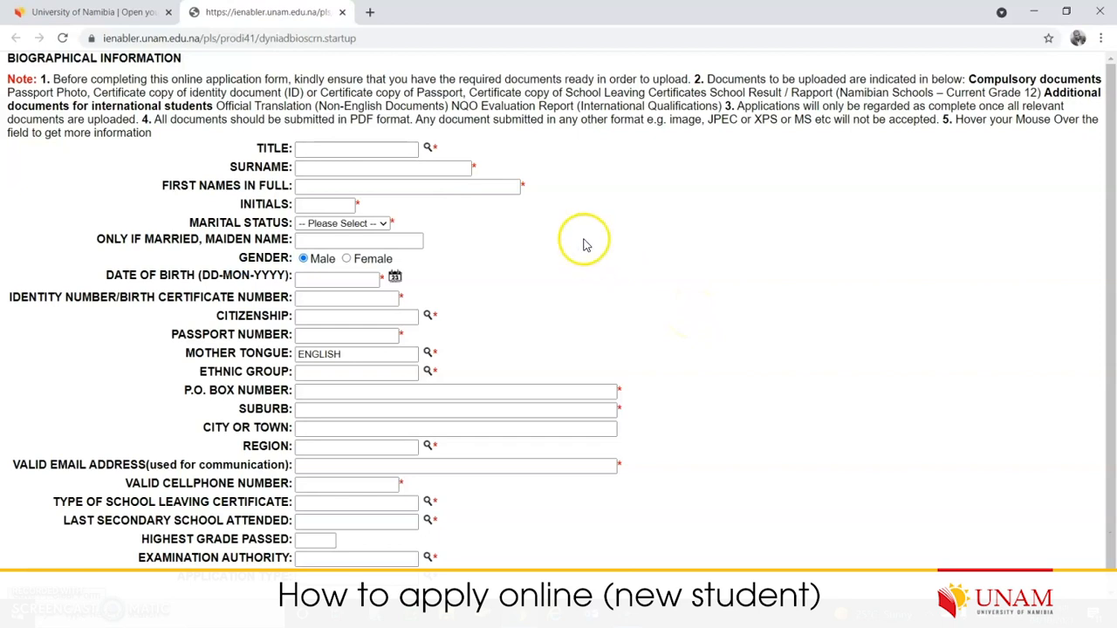
mouse_move(279, 158)
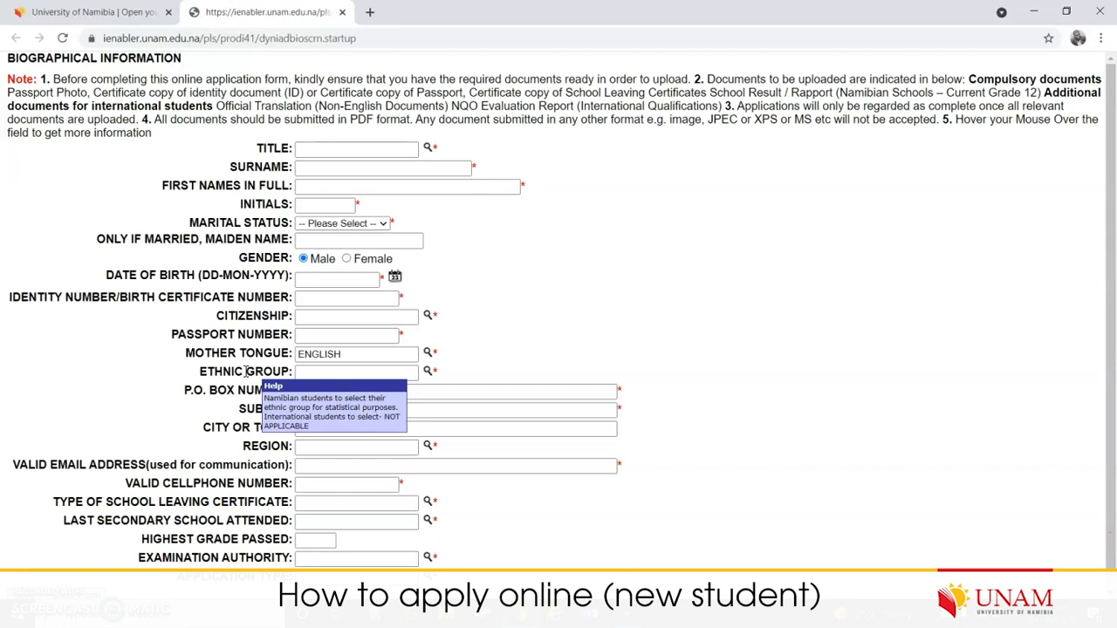
- Choose MR from the title List of Values popup
click(428, 149)
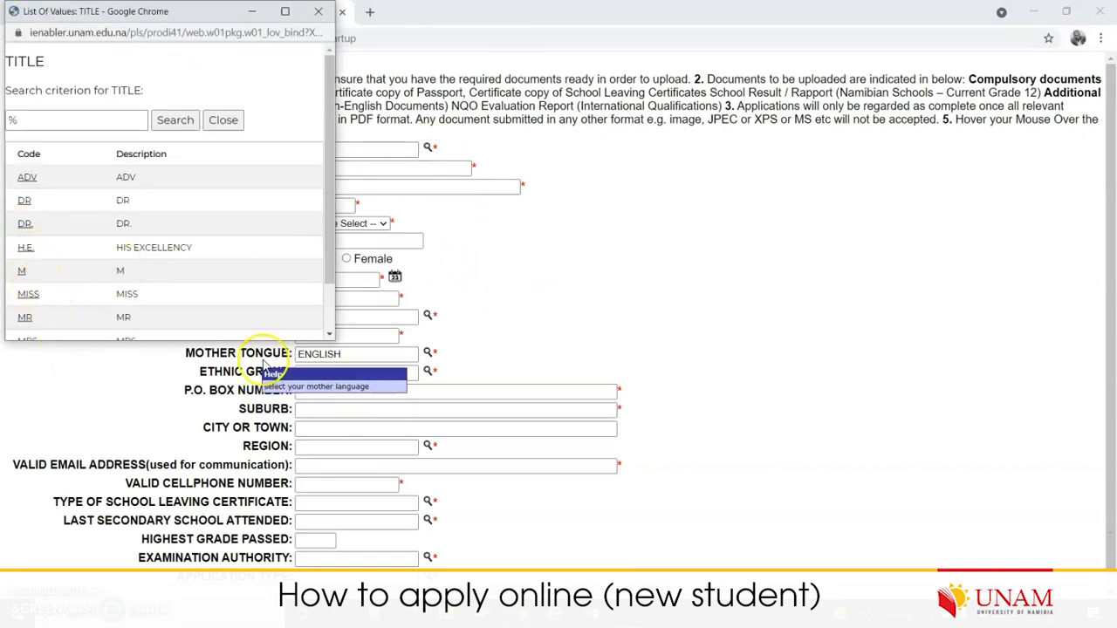
click(330, 335)
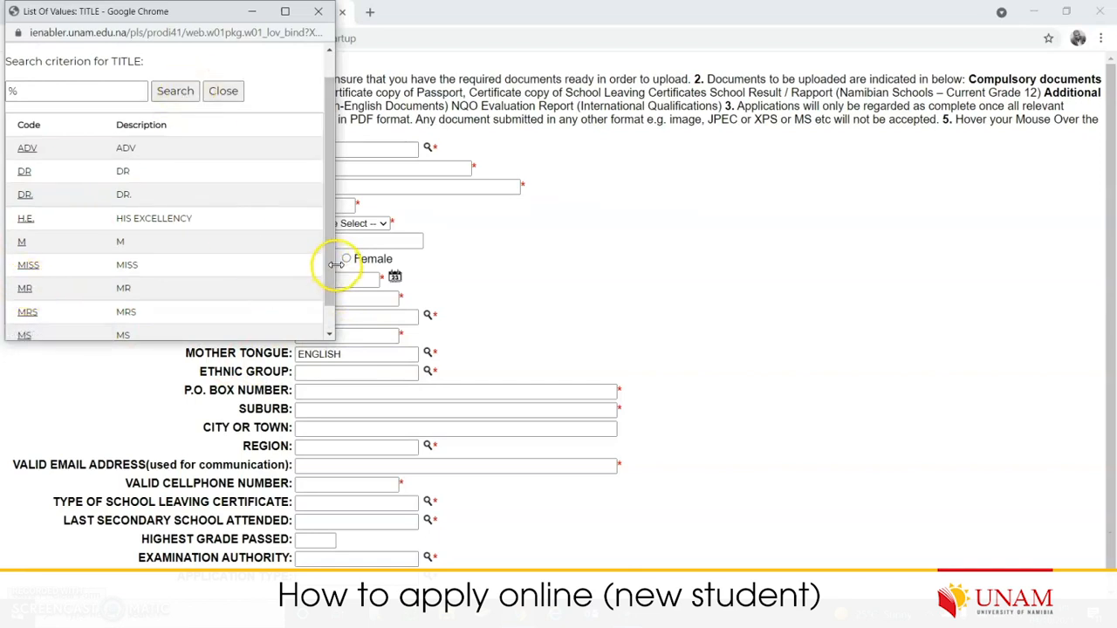
drag(333, 291, 429, 287)
drag(419, 337, 419, 408)
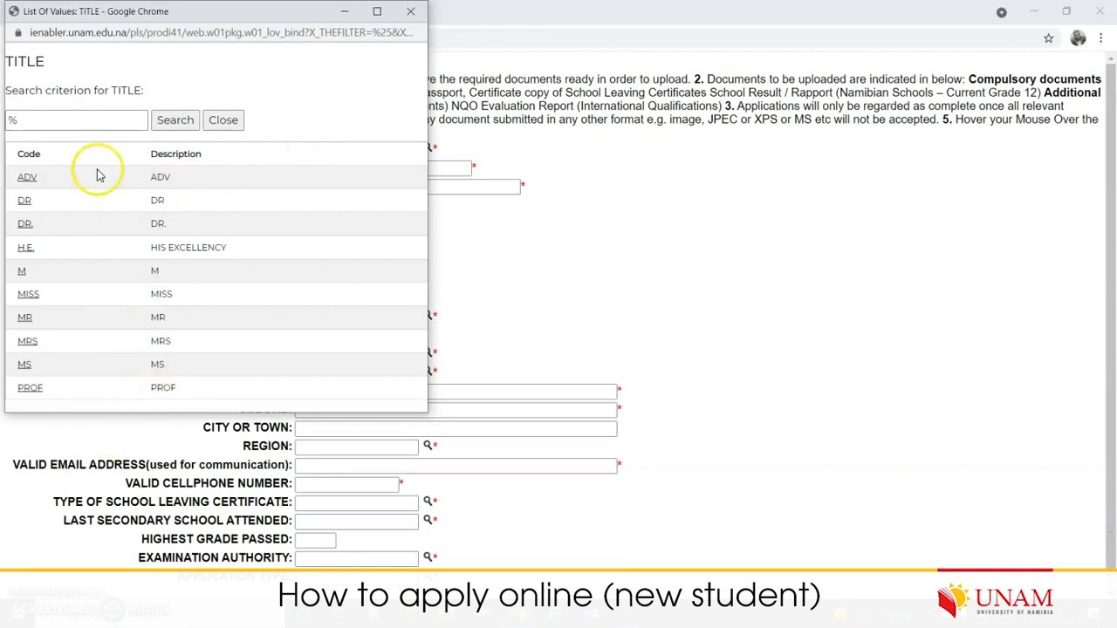
scroll(155, 415, down, 1)
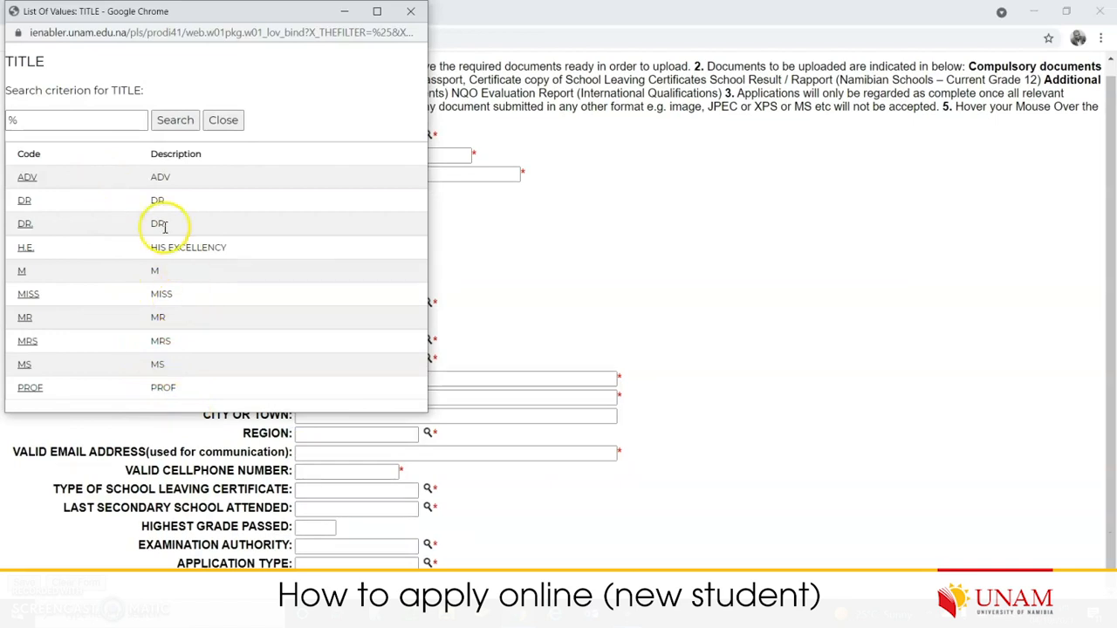
click(40, 118)
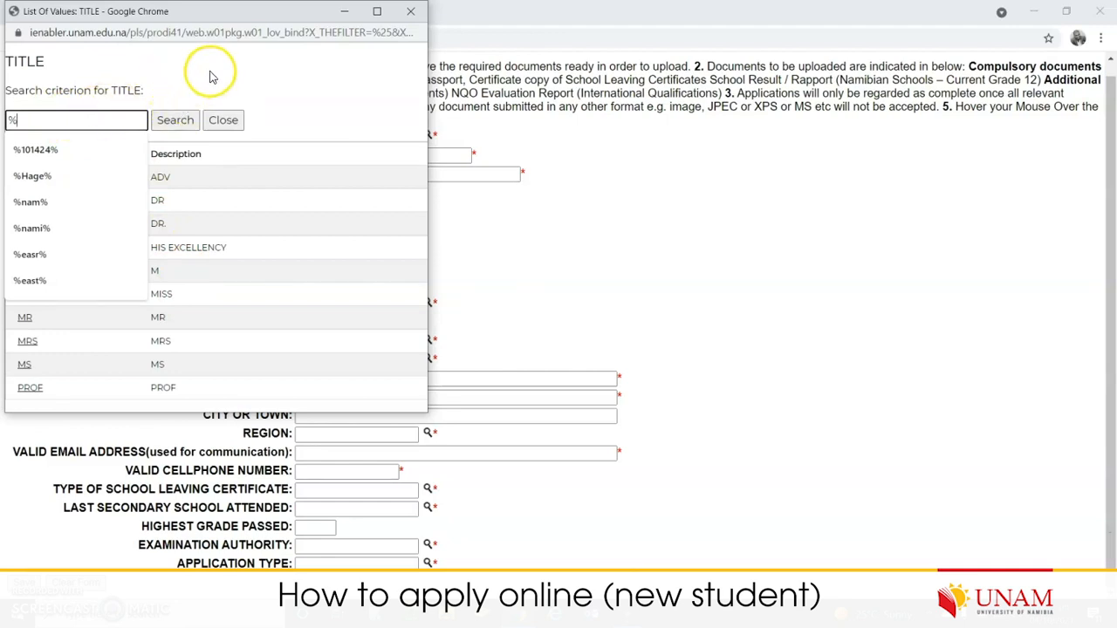
click(316, 110)
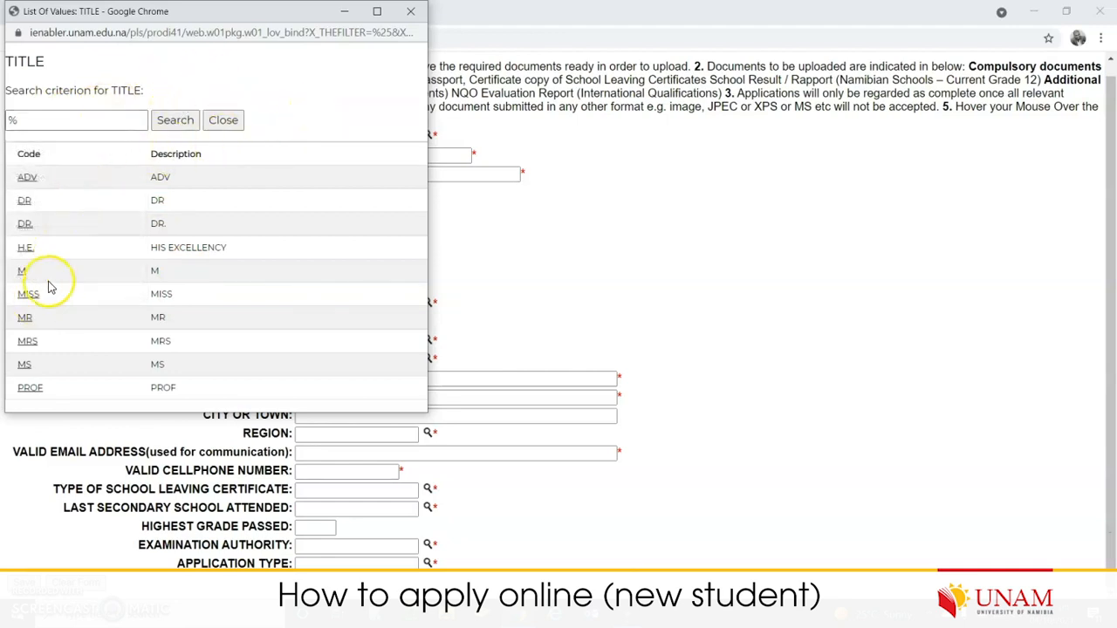
click(26, 321)
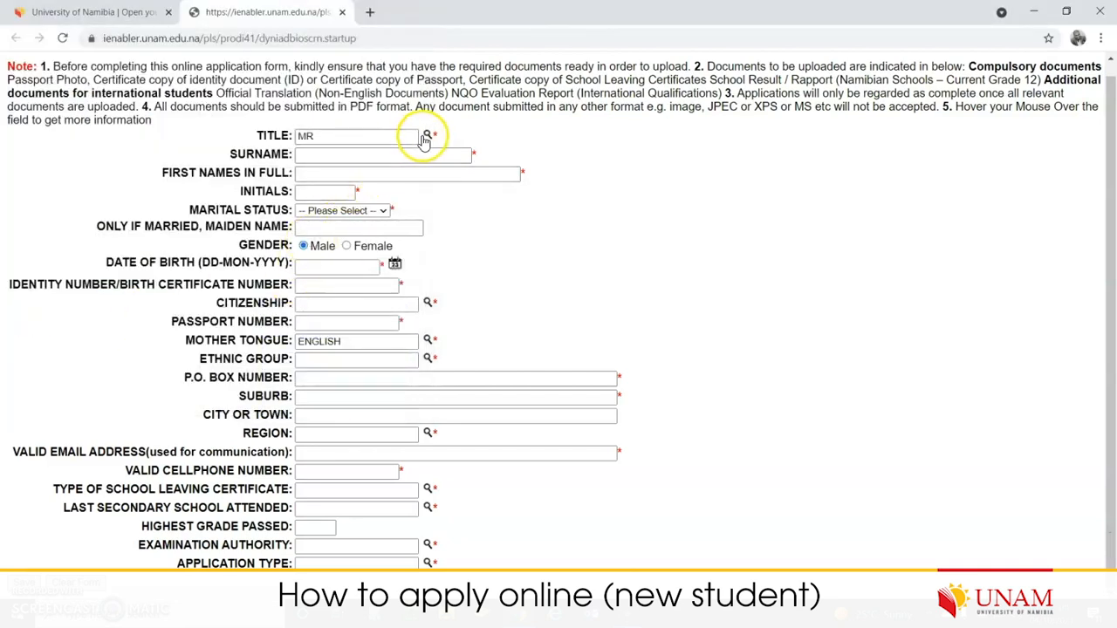
- Reopen the title list, move it over the form, and pick MR again
click(427, 135)
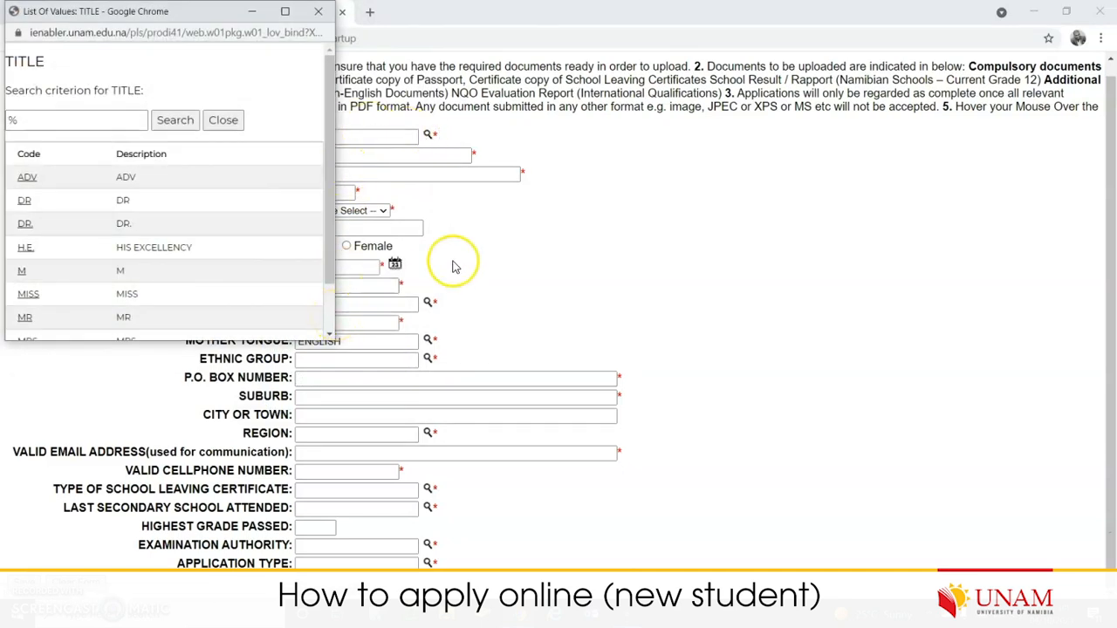
click(317, 12)
click(427, 136)
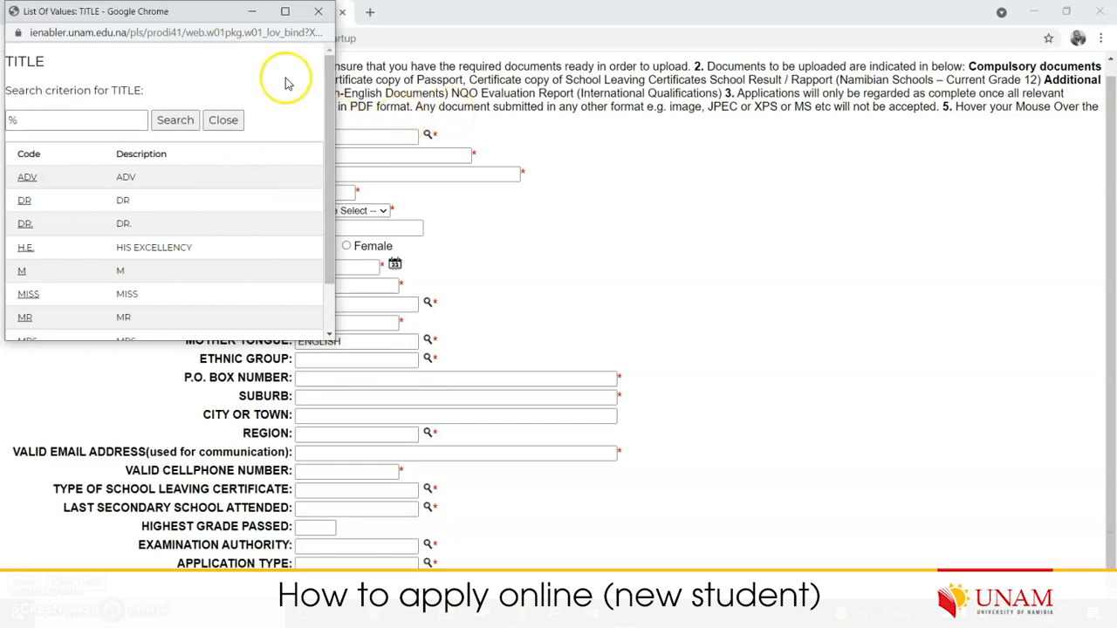
drag(179, 12, 277, 154)
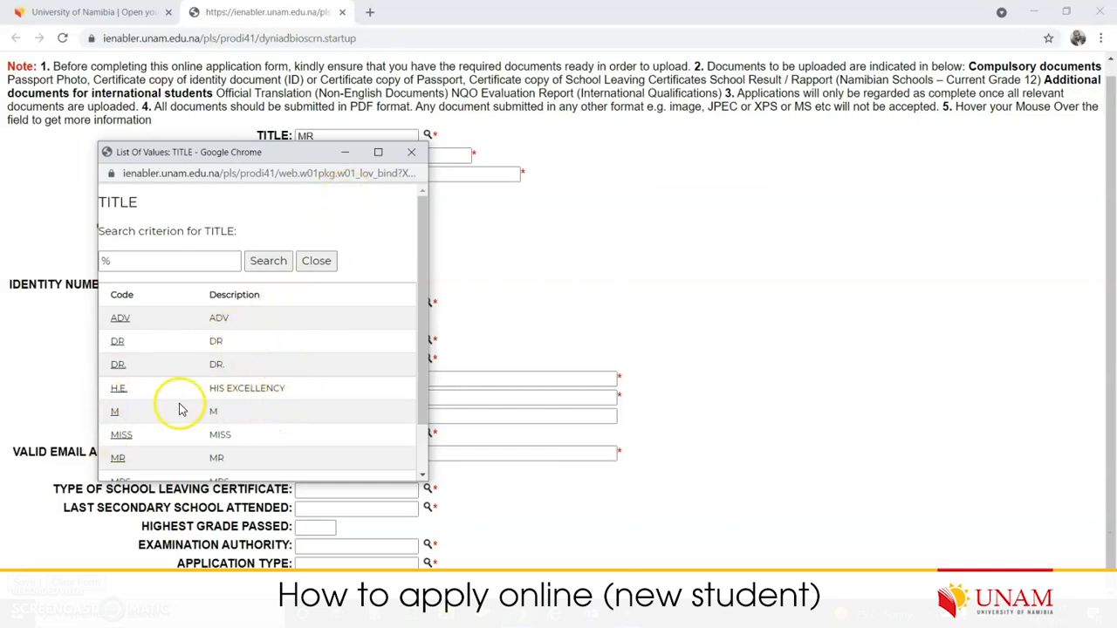
click(118, 458)
- Enter the applicant's surname by accepting the autofill suggestion
click(336, 154)
text(Ha)
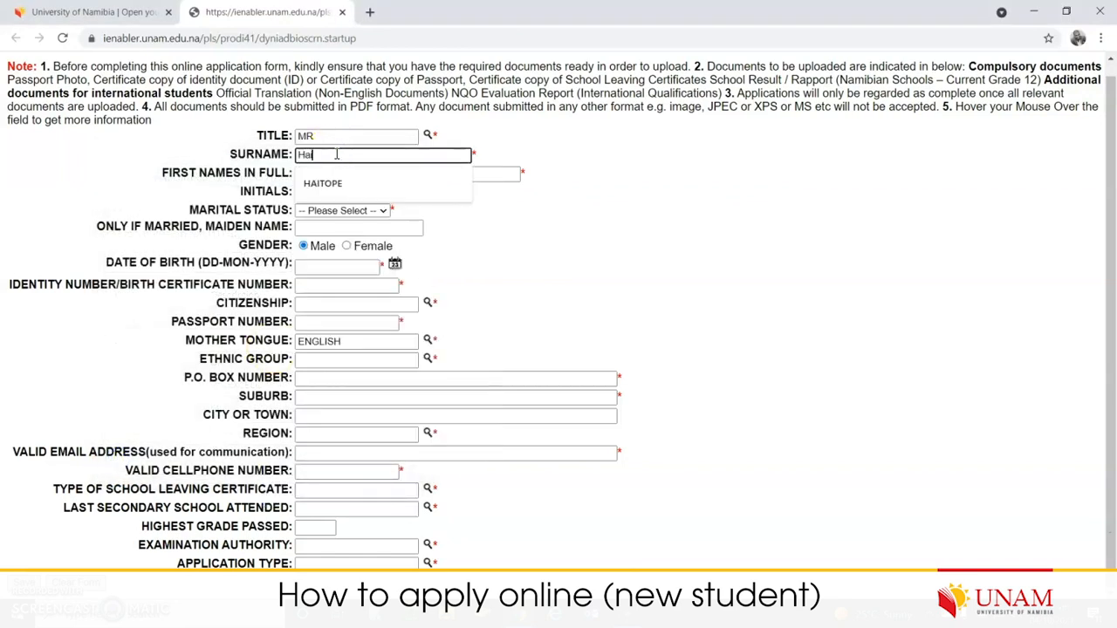
click(399, 182)
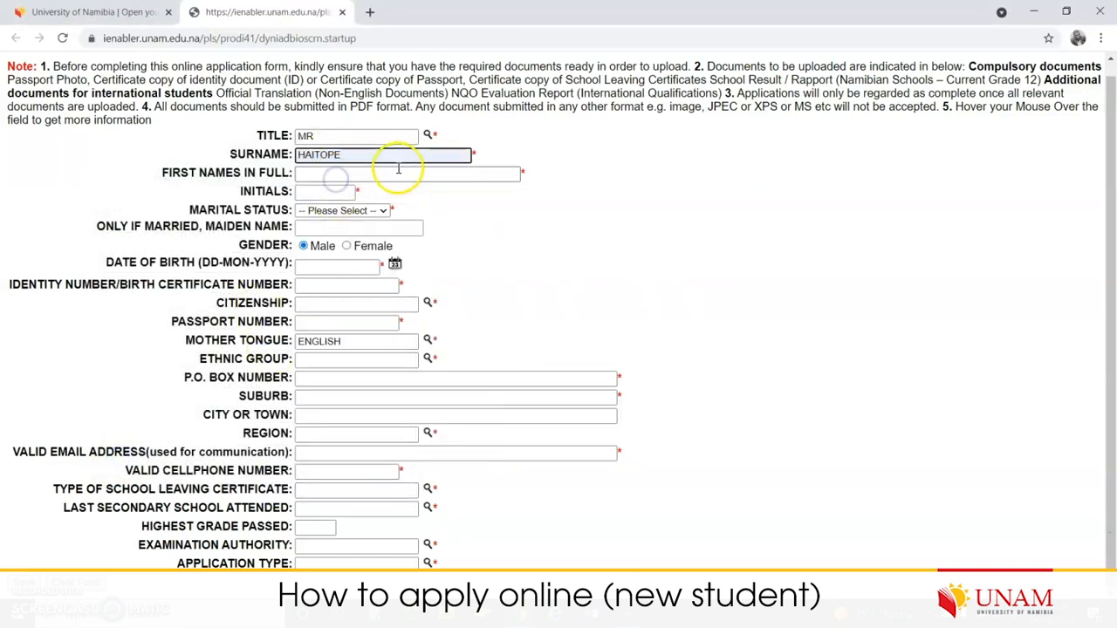
- Enter the applicant's full first names and two initials, then move to Marital Status
click(354, 172)
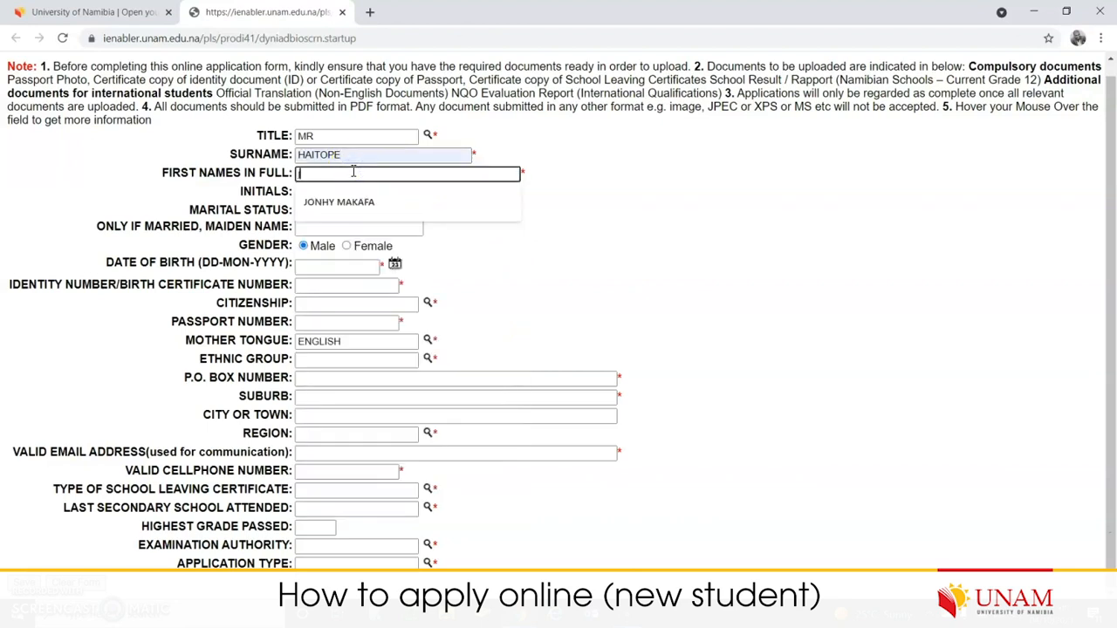
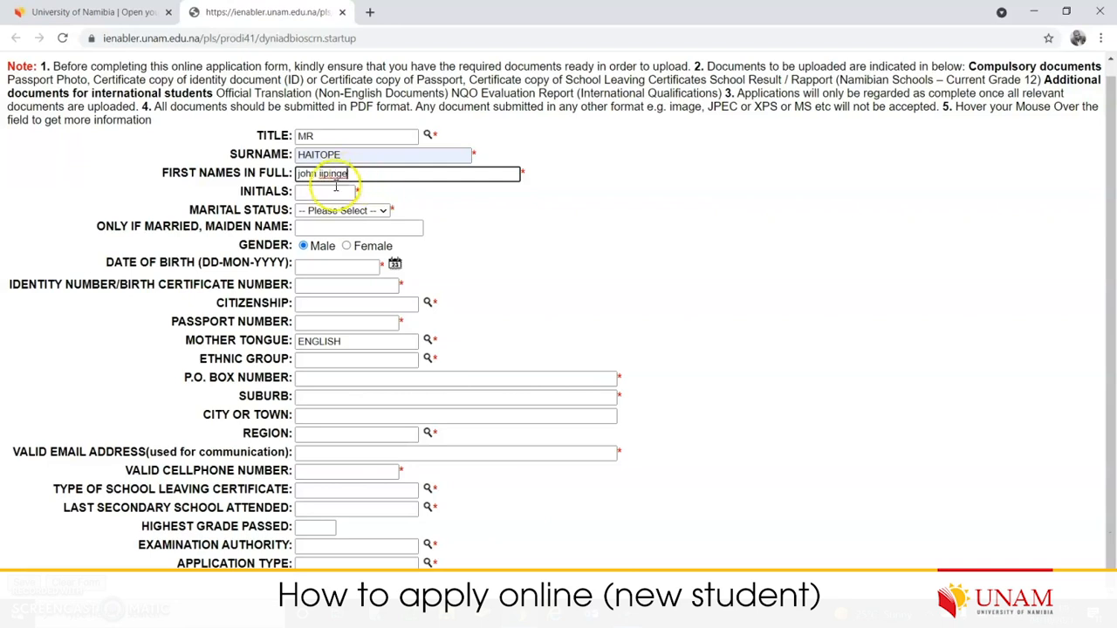
key(Tab)
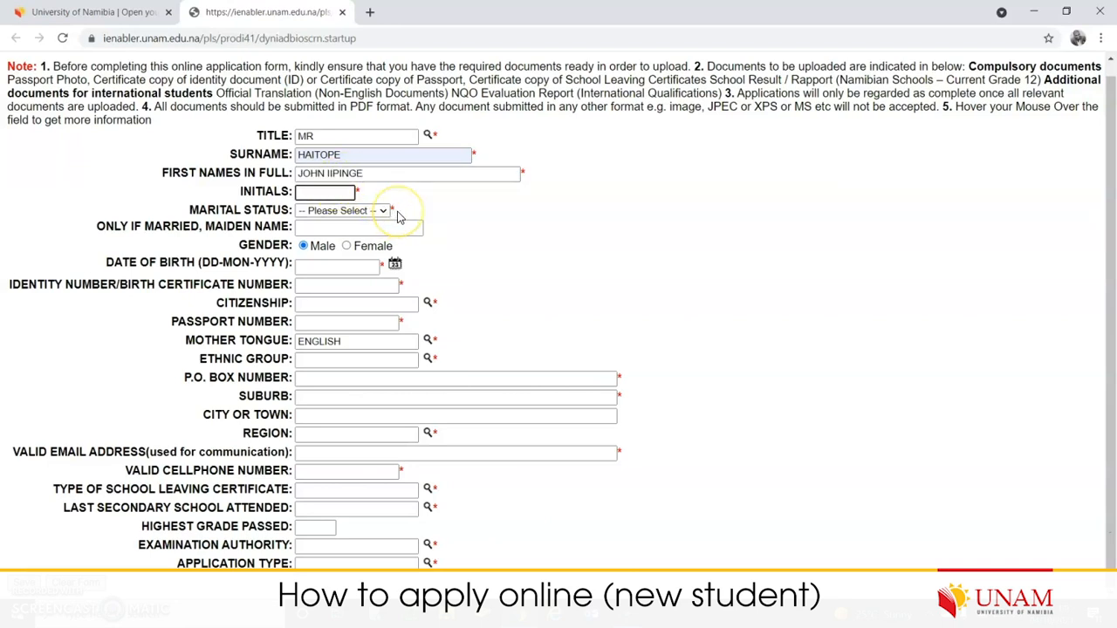
drag(379, 174, 293, 172)
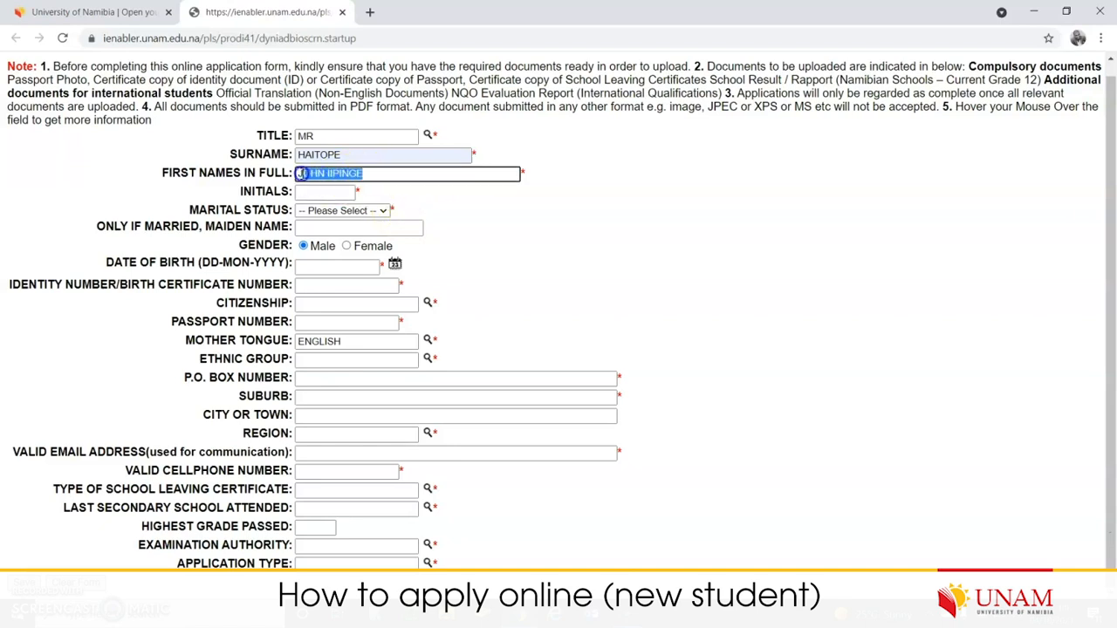
click(336, 192)
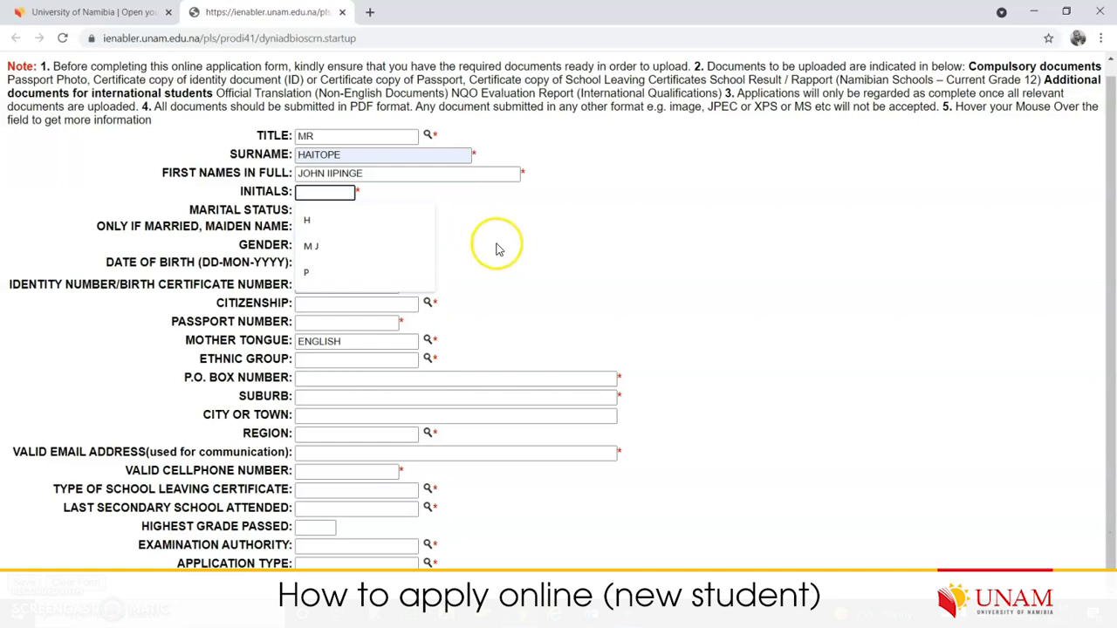
text(j)
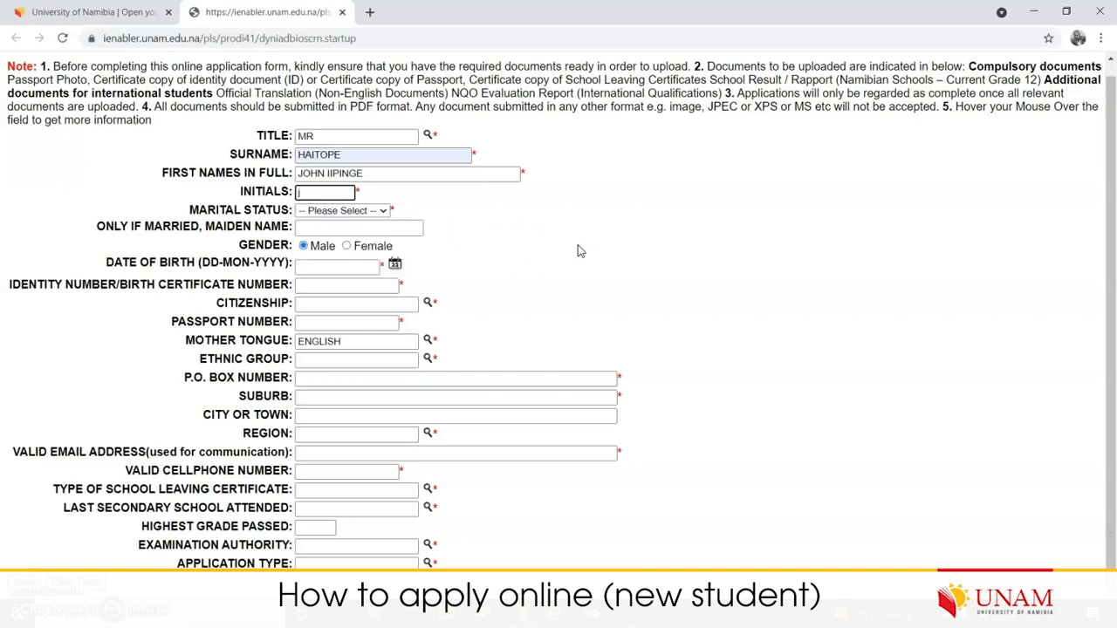
text(i)
key(Tab)
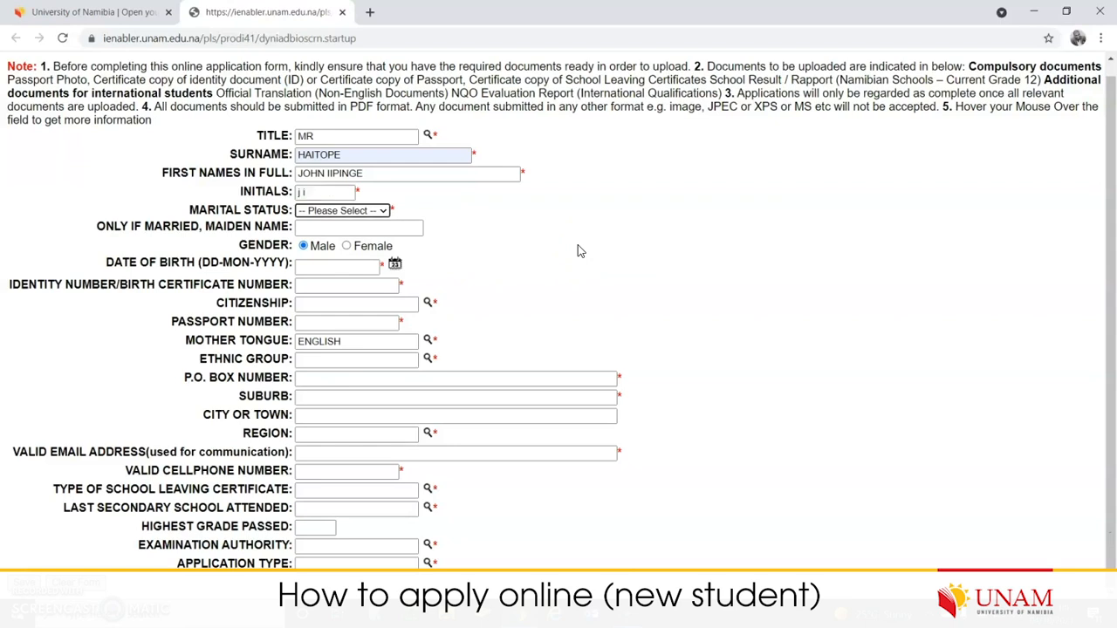
drag(309, 192, 274, 190)
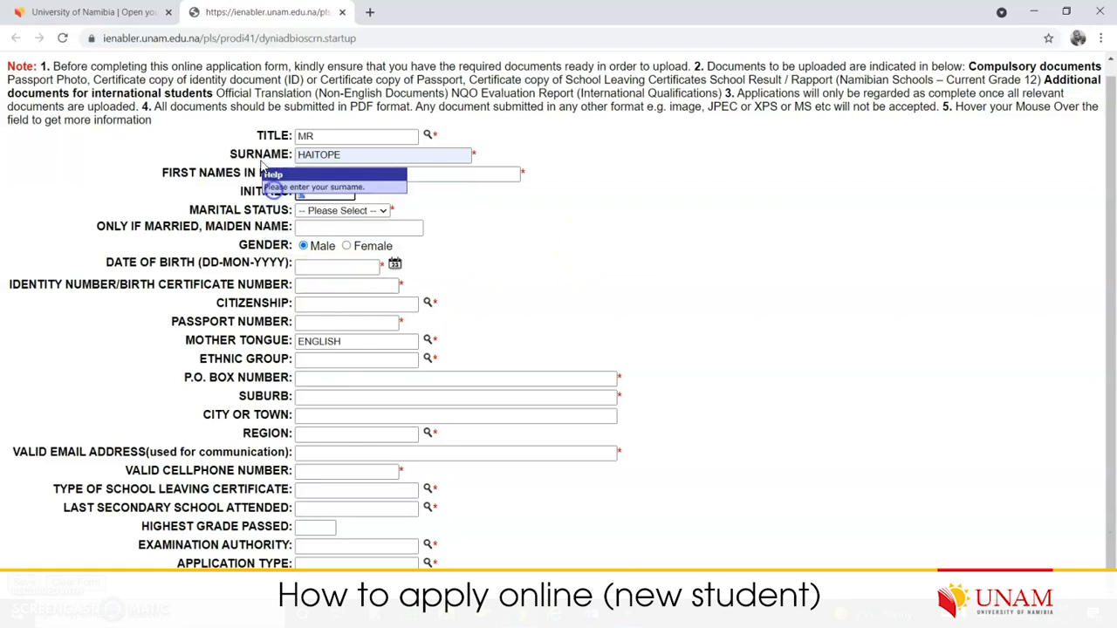
key(Tab)
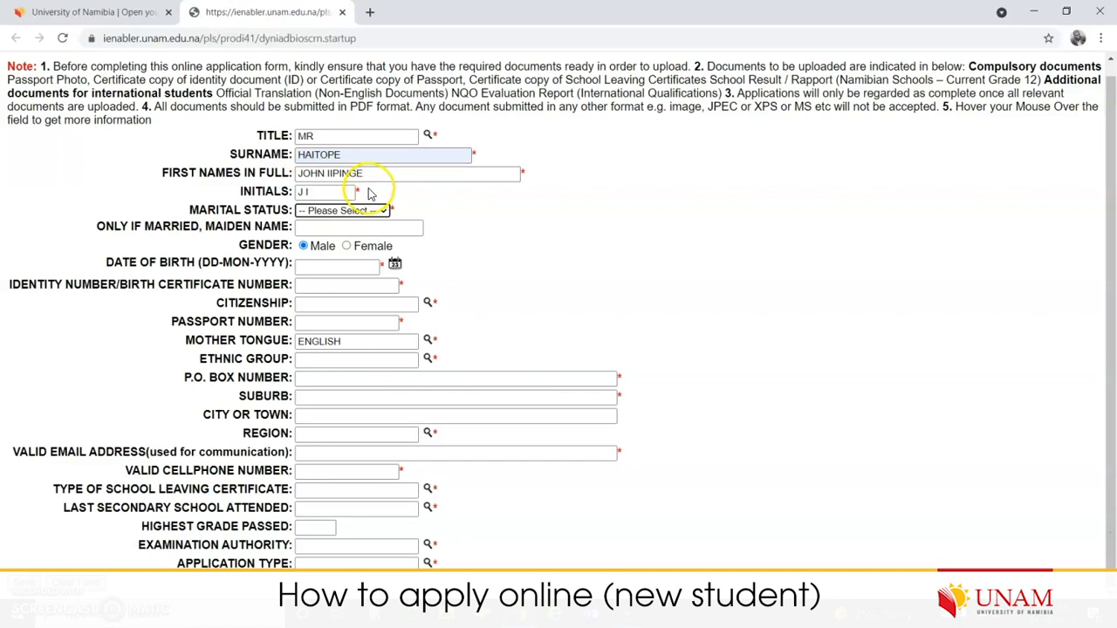
- Choose Single for marital status and select Male for gender
click(381, 215)
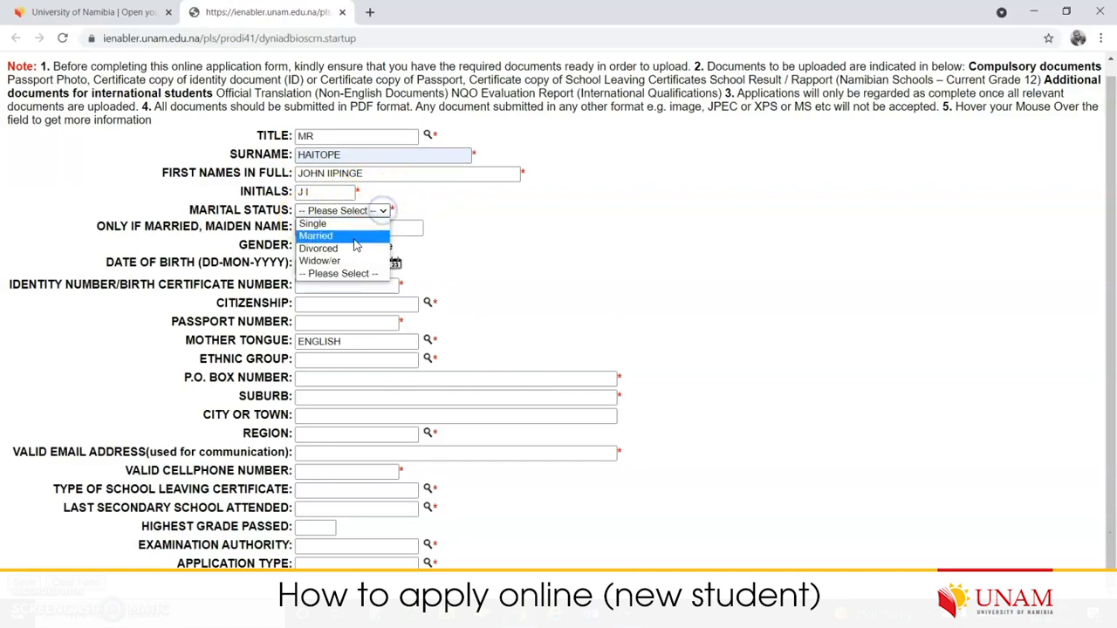
click(356, 226)
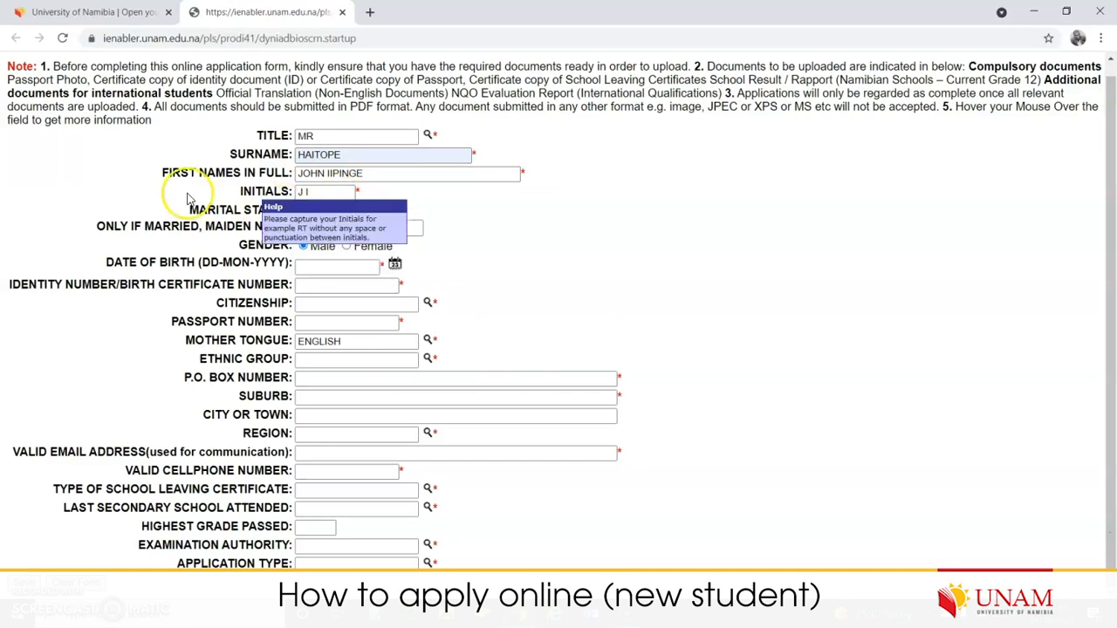
click(371, 226)
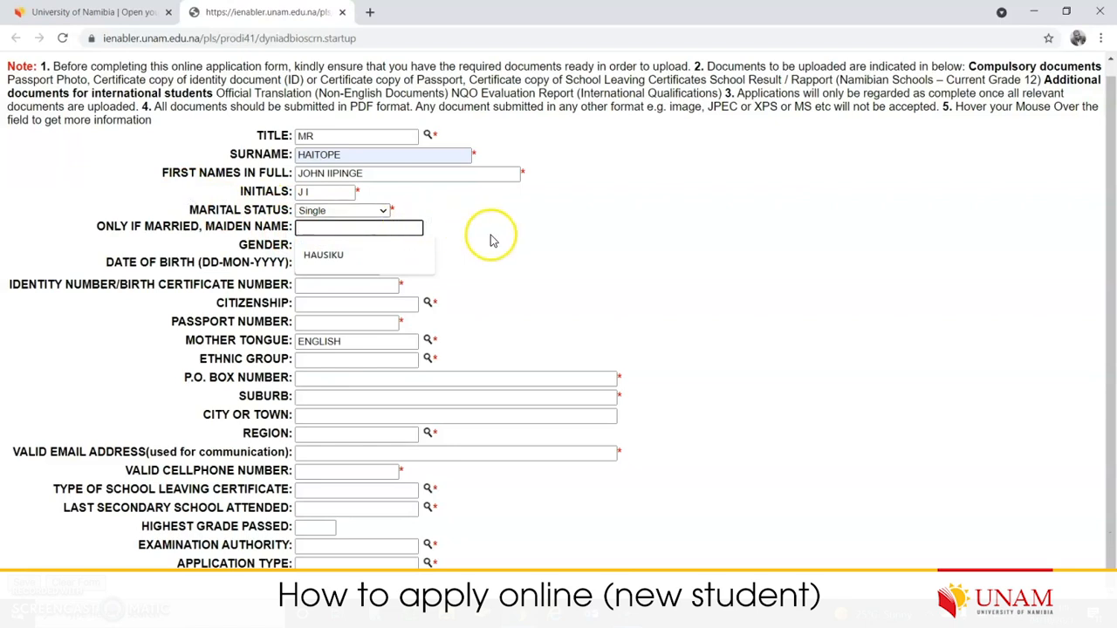
click(550, 249)
click(310, 247)
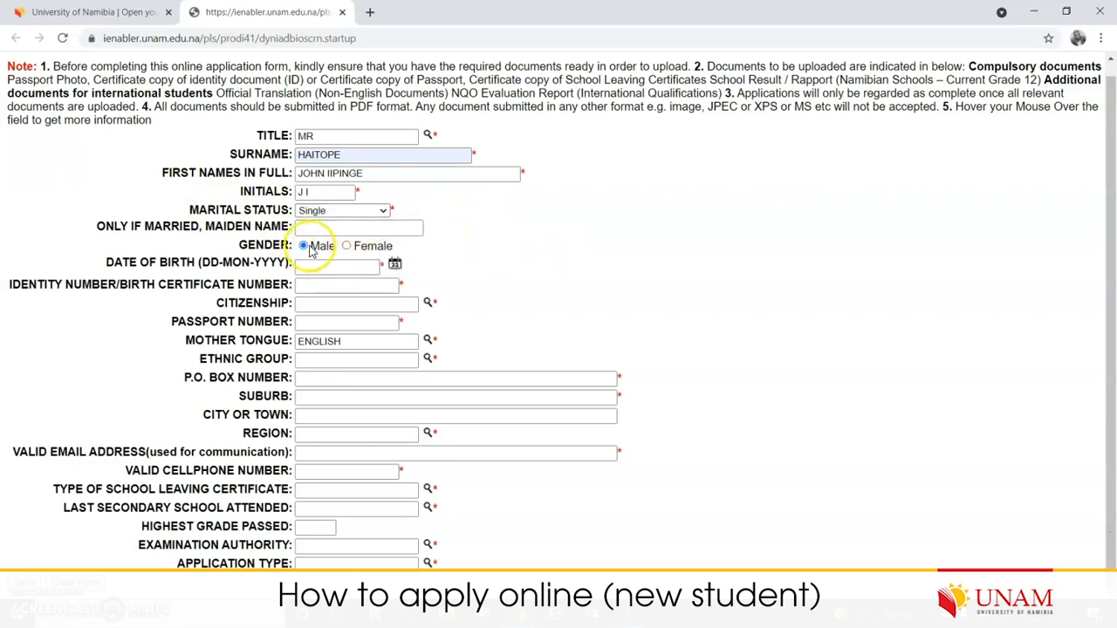
click(348, 247)
click(304, 248)
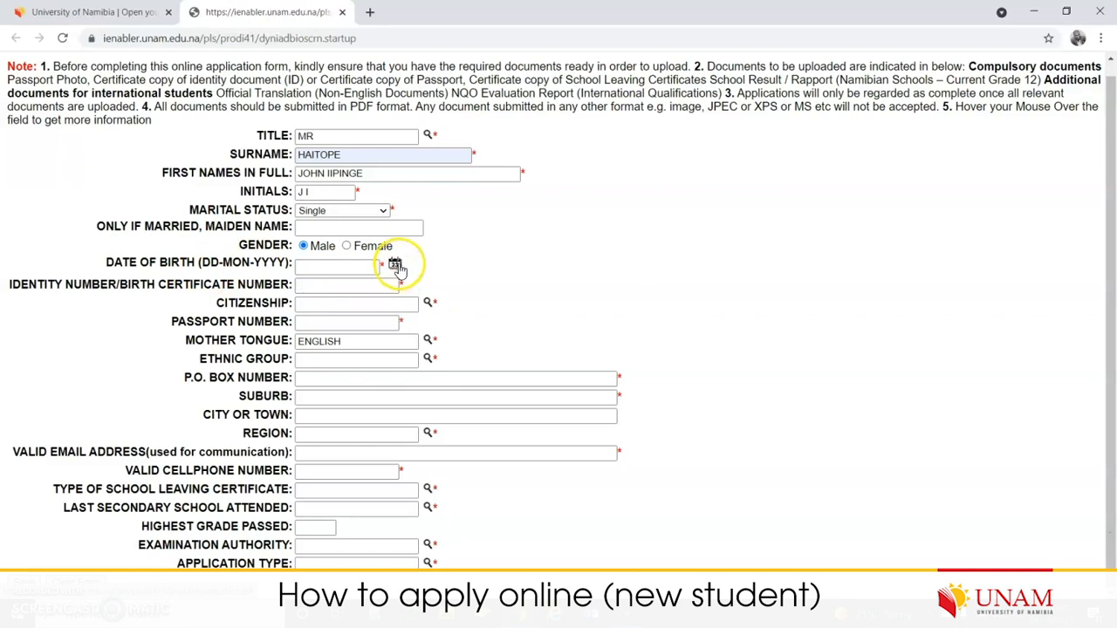
- Open the date-of-birth calendar and set its month to October
click(396, 266)
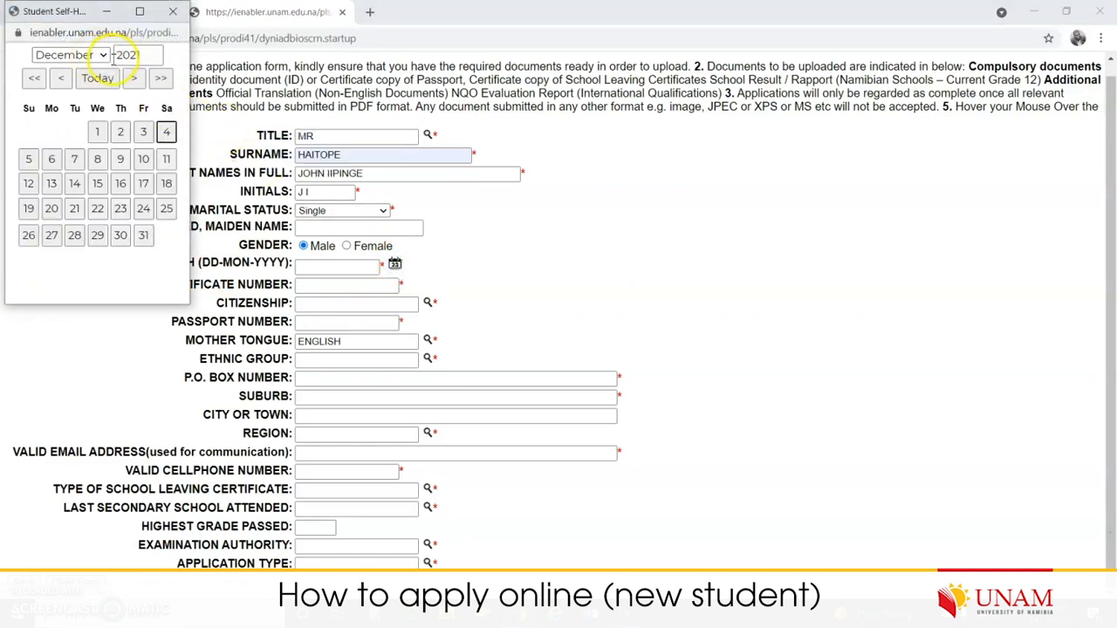
click(101, 55)
click(81, 214)
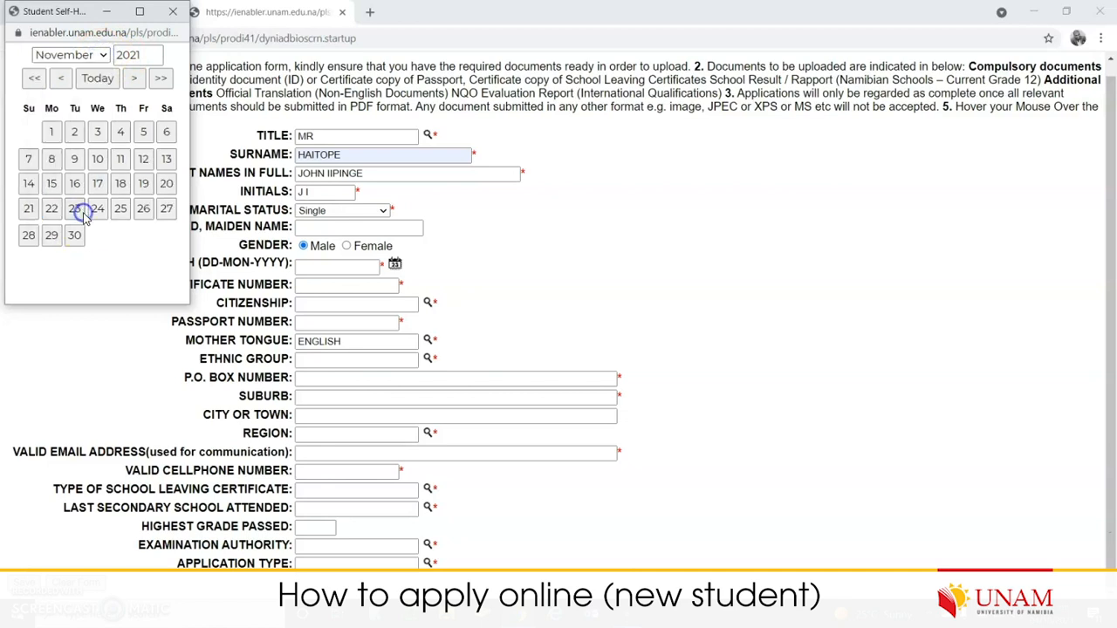
click(145, 54)
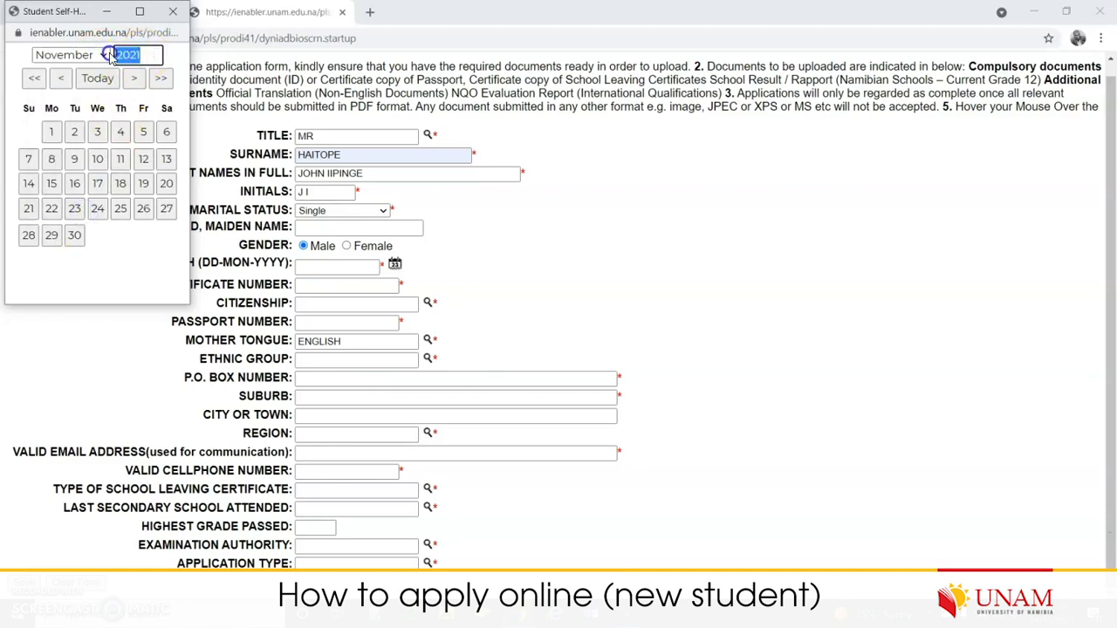
click(58, 79)
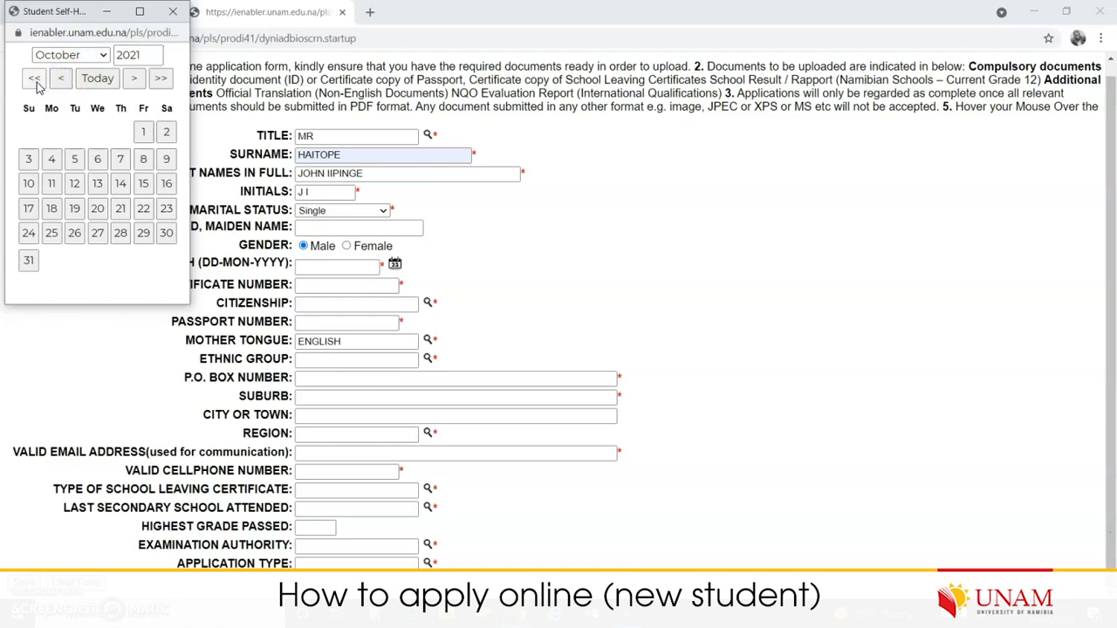
- Step the calendar back to October 1999 and pick 22 as the birth date
click(34, 79)
click(34, 78)
click(34, 78)
click(33, 79)
click(33, 80)
click(33, 80)
click(34, 79)
click(34, 79)
click(33, 80)
click(32, 80)
click(32, 81)
click(33, 80)
click(32, 80)
click(33, 80)
click(32, 80)
click(32, 80)
click(32, 81)
click(31, 79)
click(32, 79)
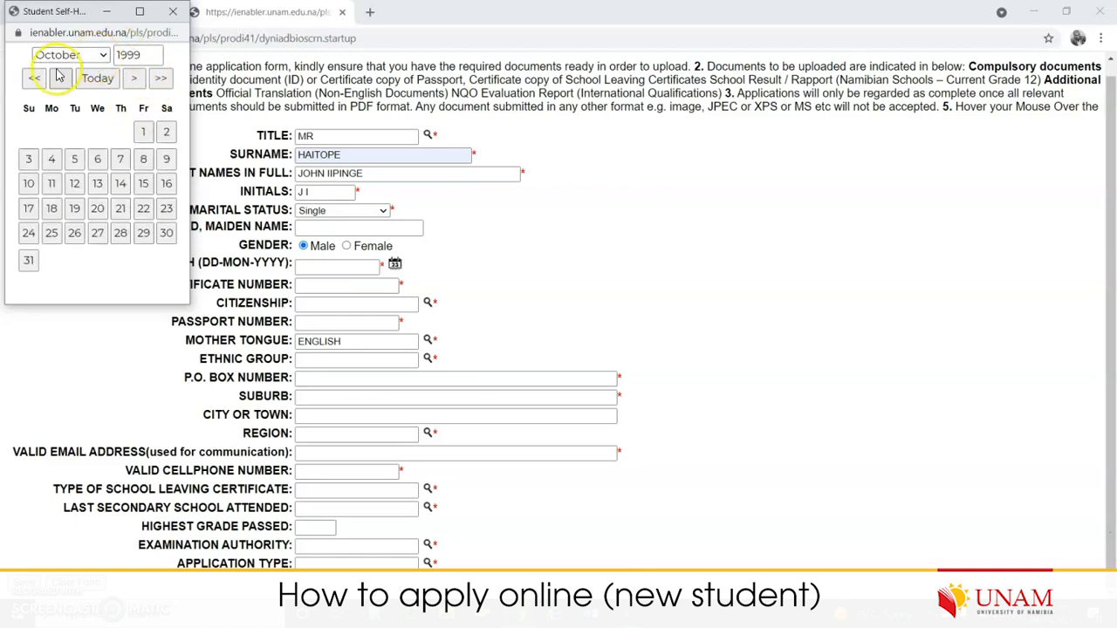
click(61, 79)
click(135, 79)
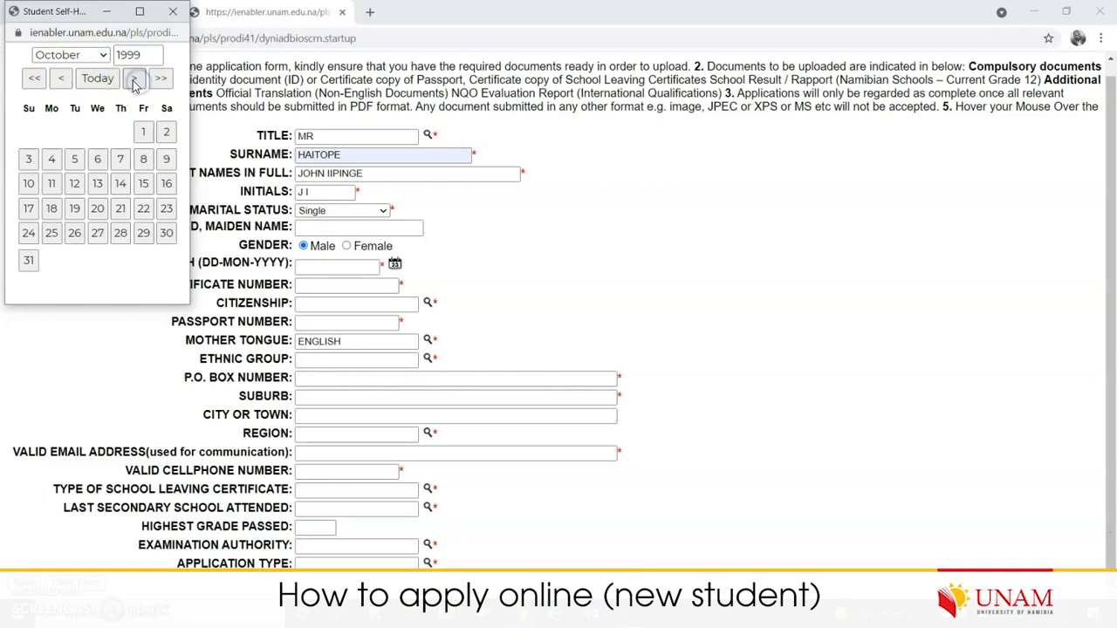
click(143, 210)
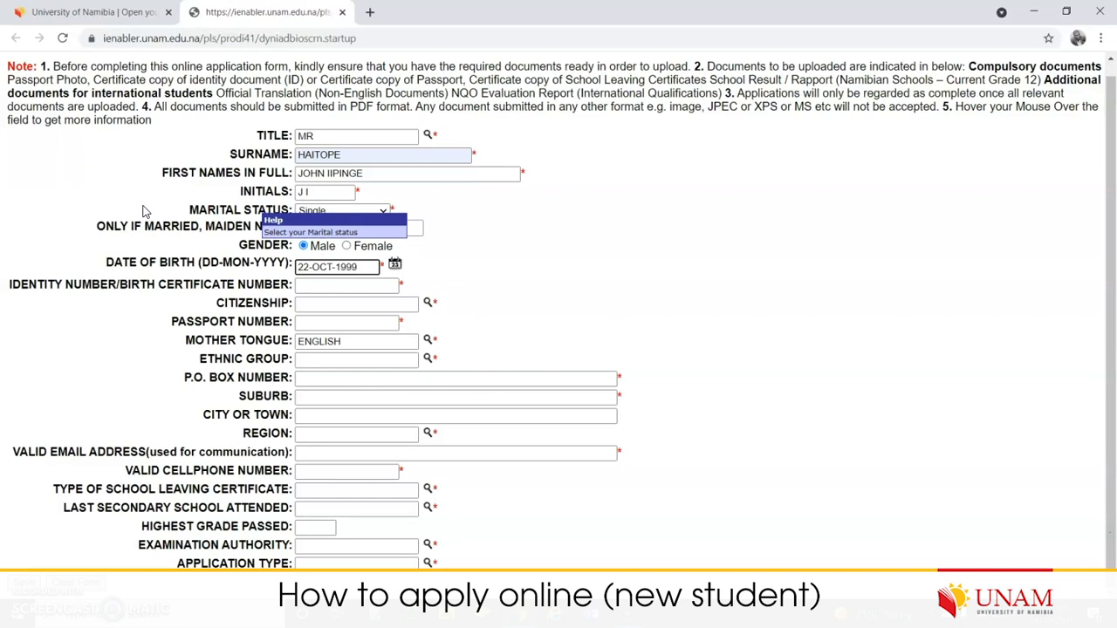
click(349, 286)
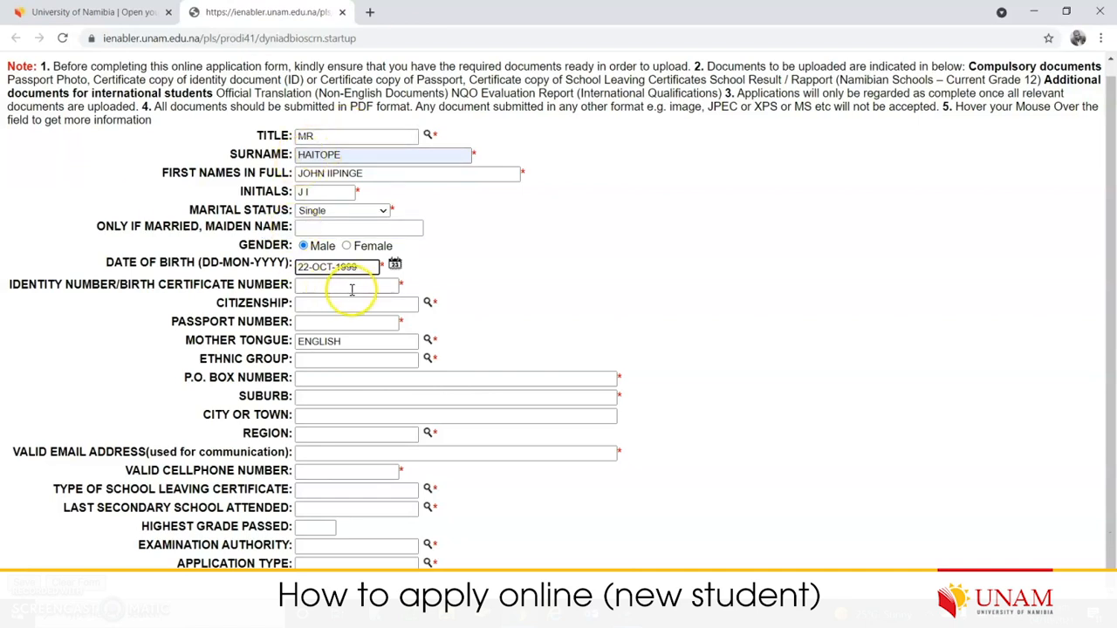
- Fill the identity number from the autocomplete suggestion and delete one wrong digit
click(363, 319)
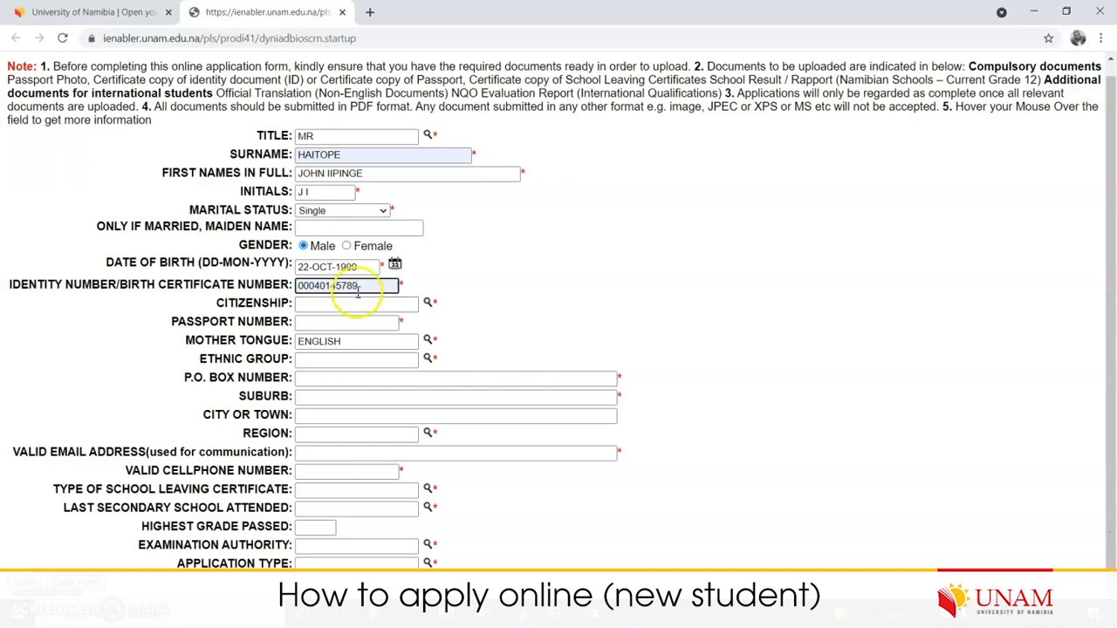
drag(360, 287, 296, 286)
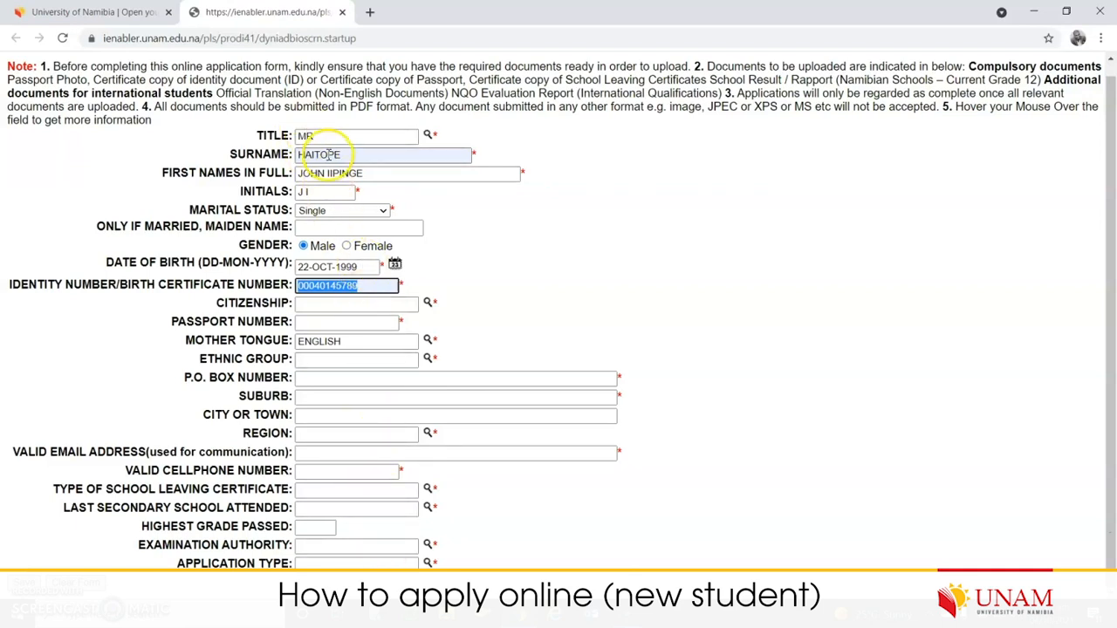
click(371, 287)
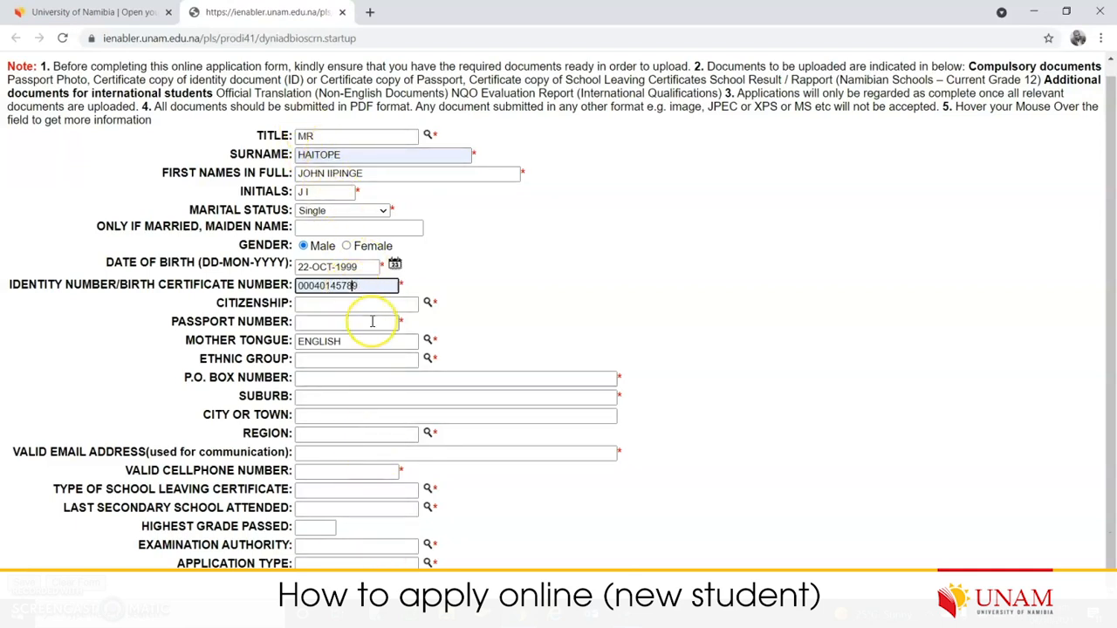
key(BackSpace)
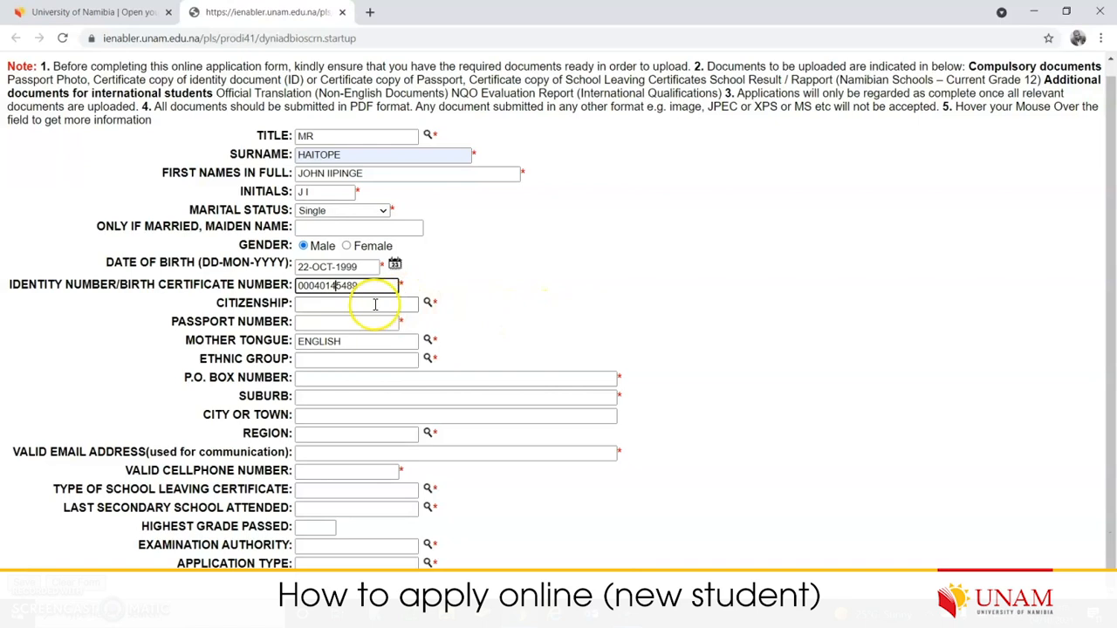
- Search the citizenship lookup for %Nam% and pick code 111, NAMIBIA
click(428, 302)
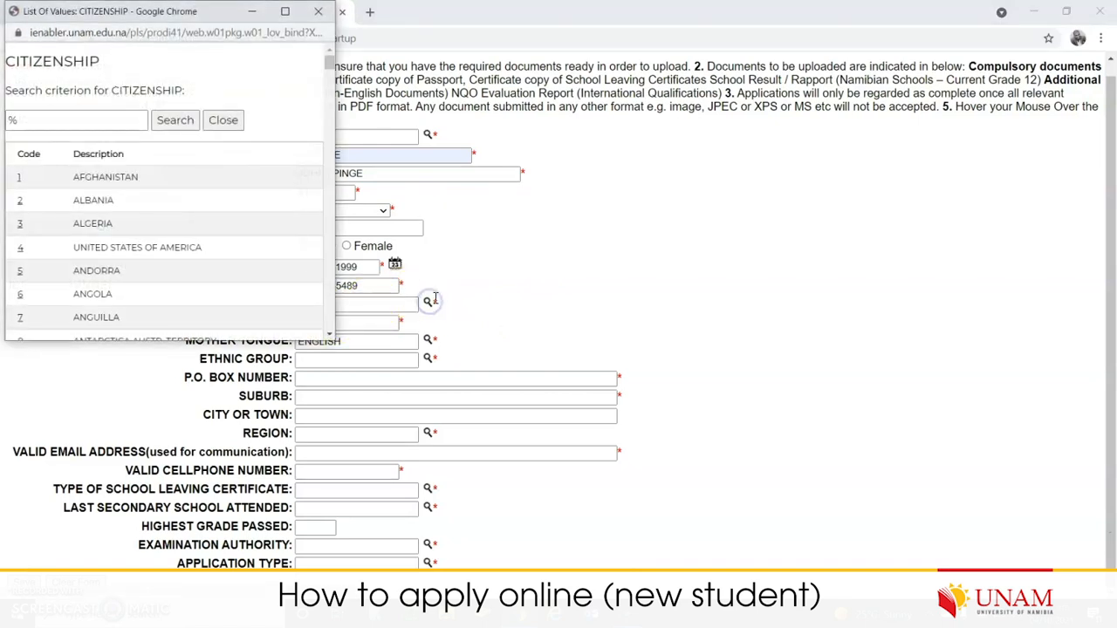
scroll(175, 249, down, 1)
scroll(175, 249, down, 5)
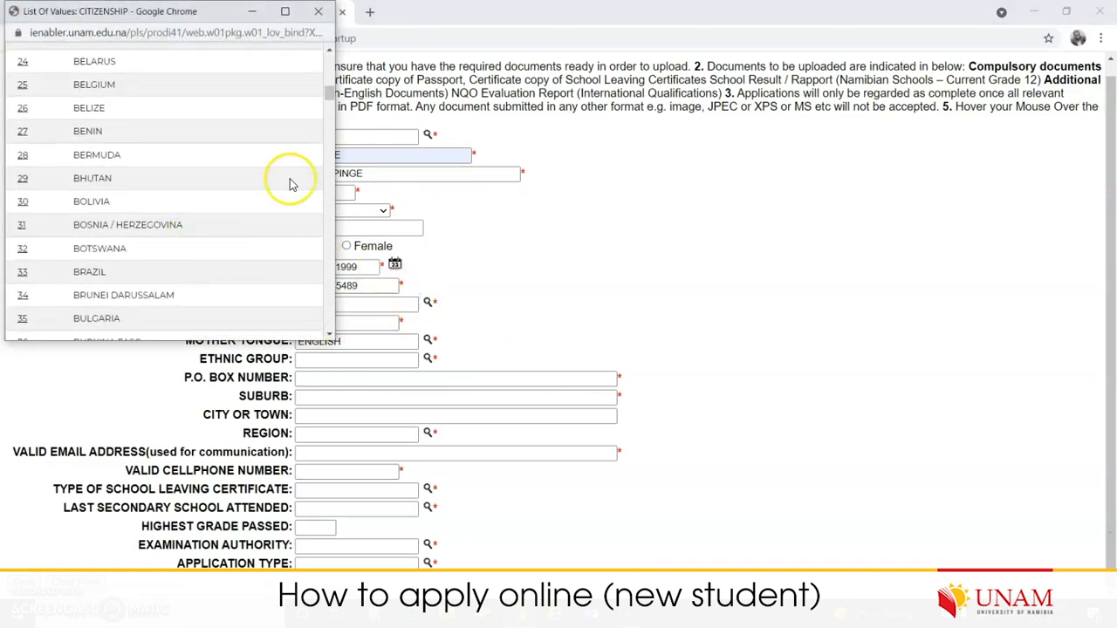
drag(326, 98, 331, 55)
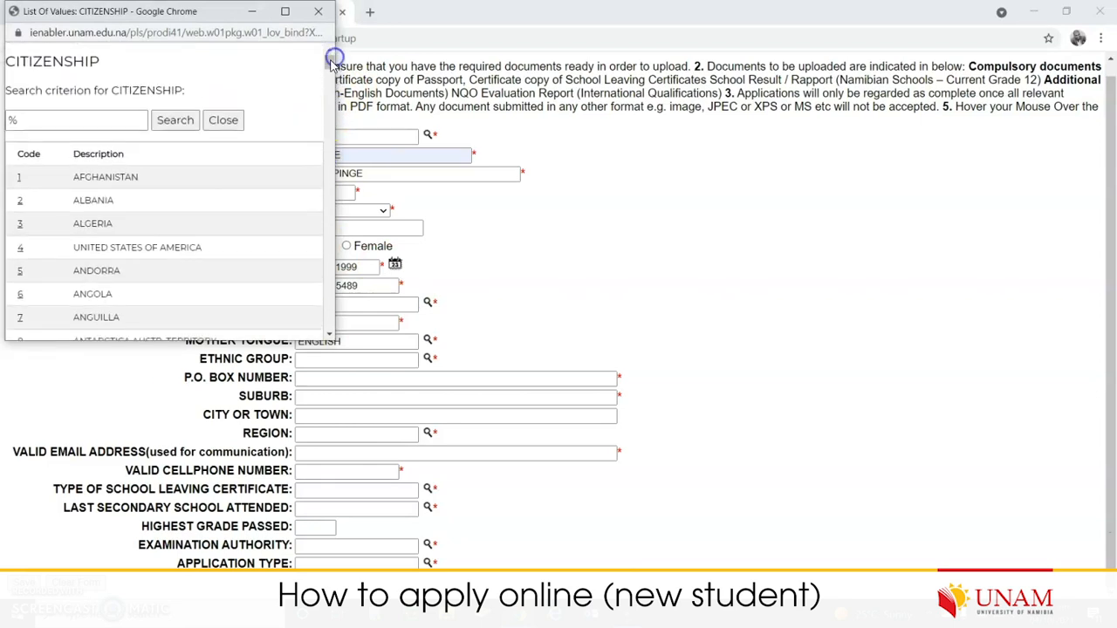
click(75, 119)
text(%N)
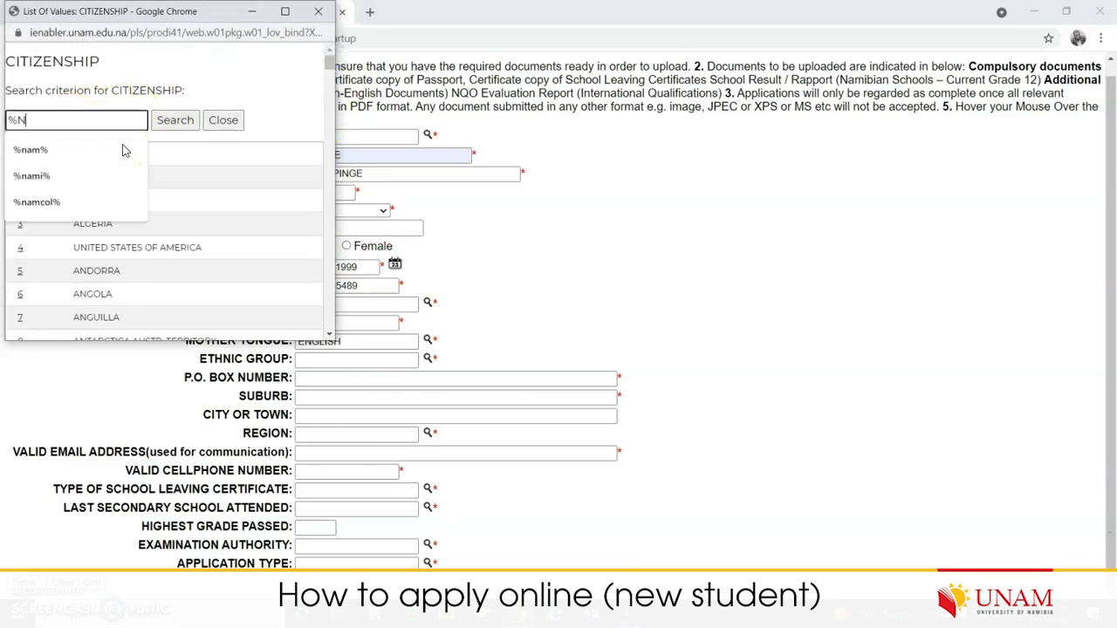
text(am)
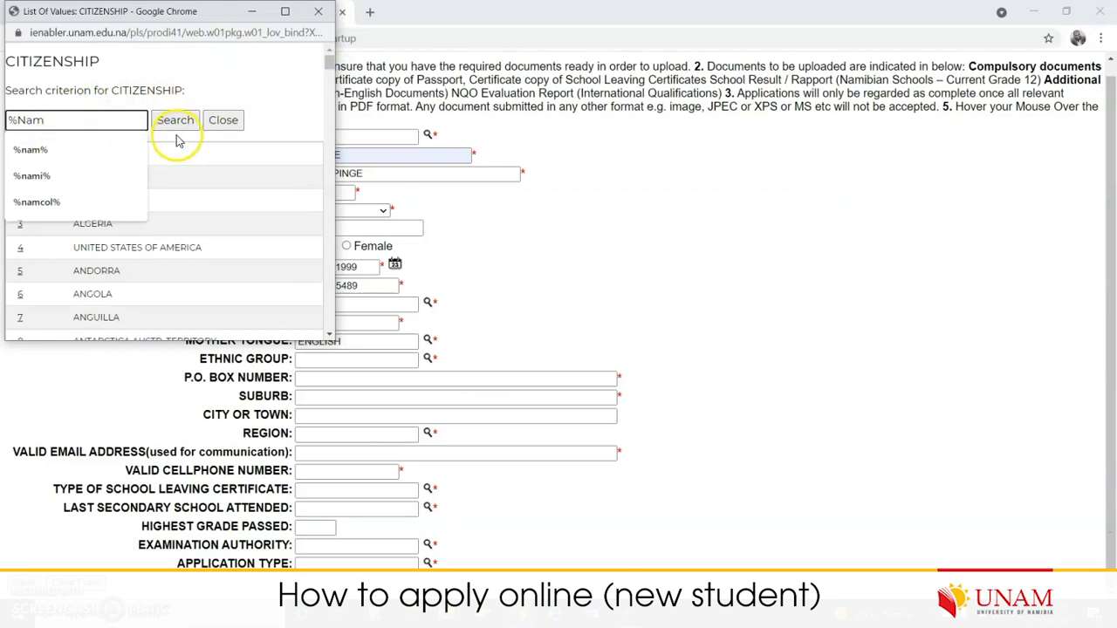
text(i)
key(BackSpace)
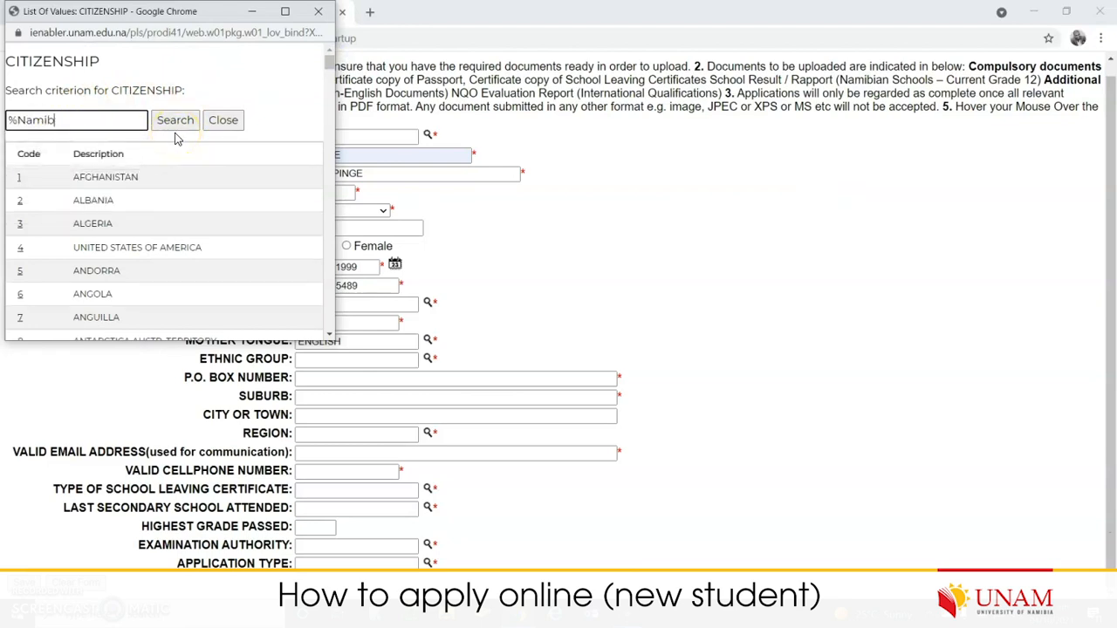
text(%)
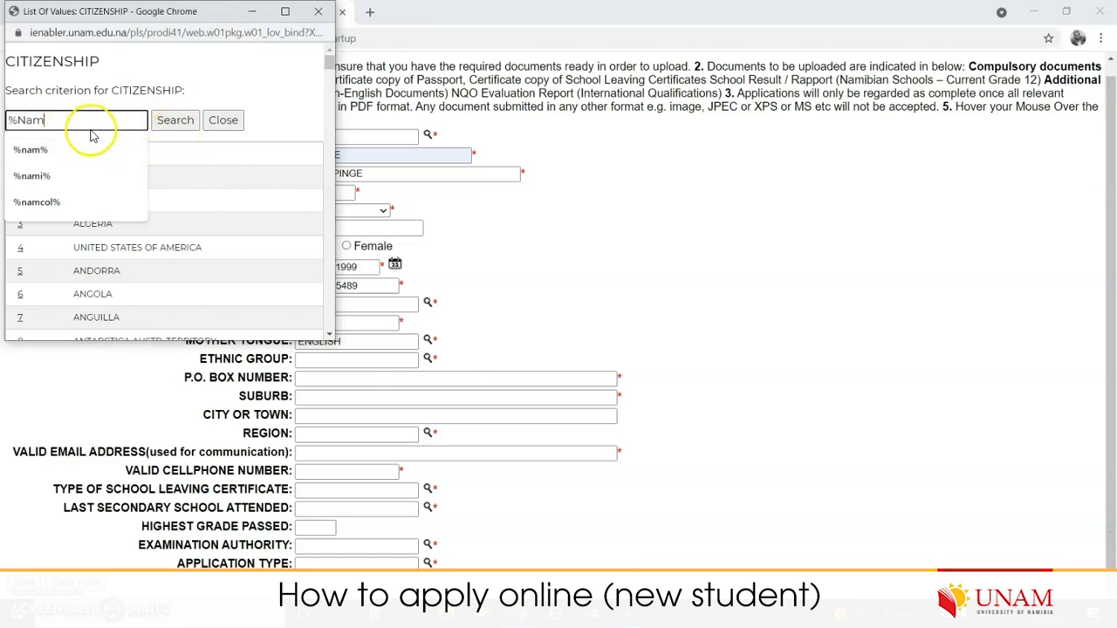
click(179, 122)
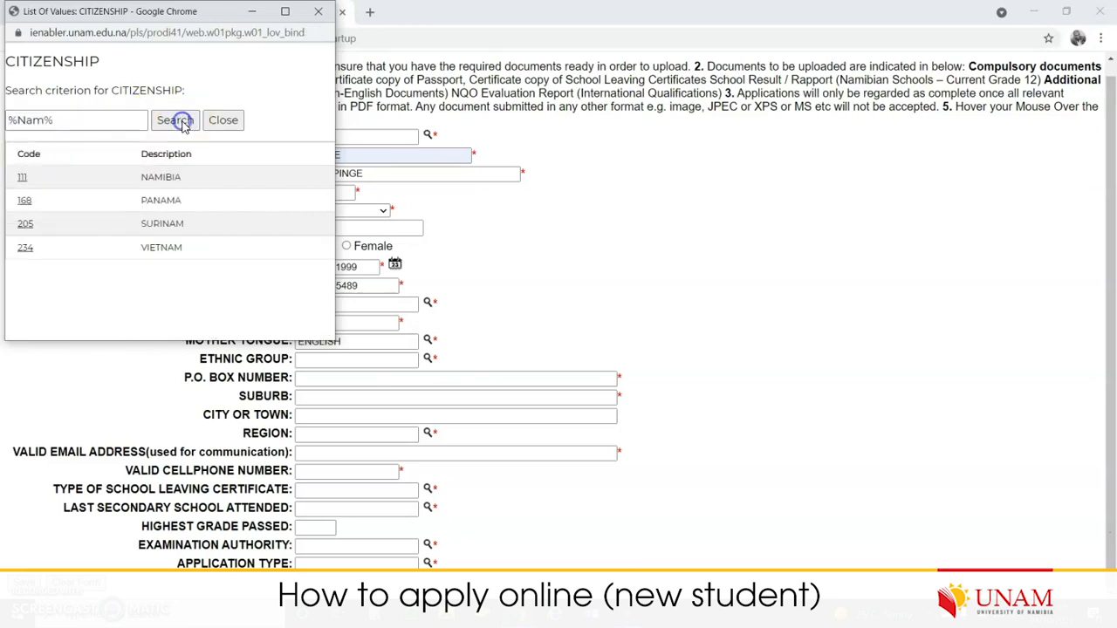
double_click(161, 176)
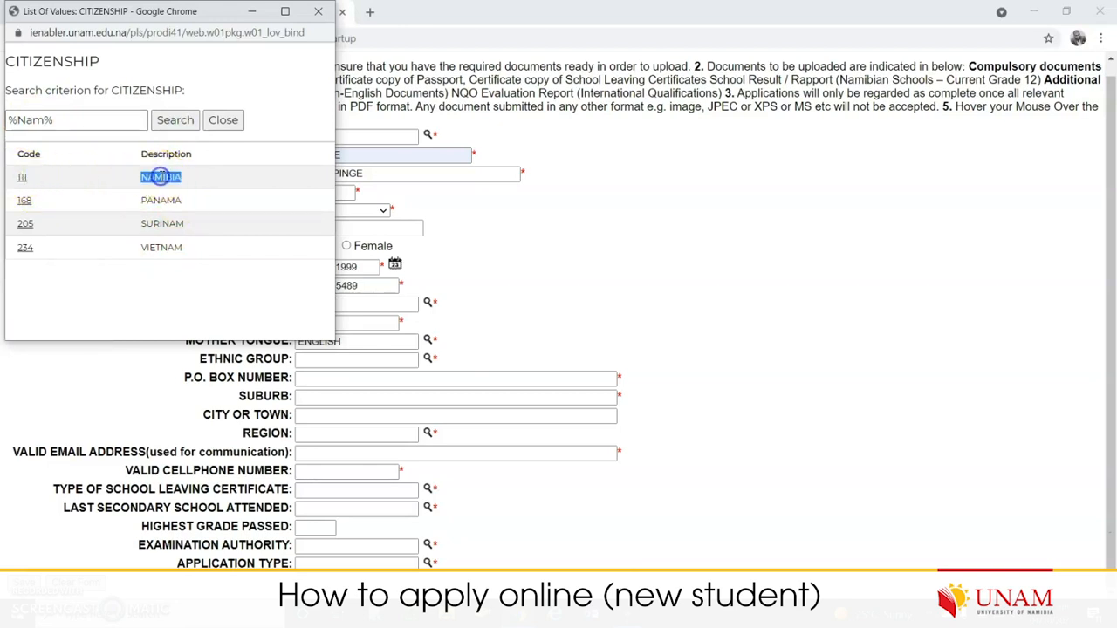
click(161, 175)
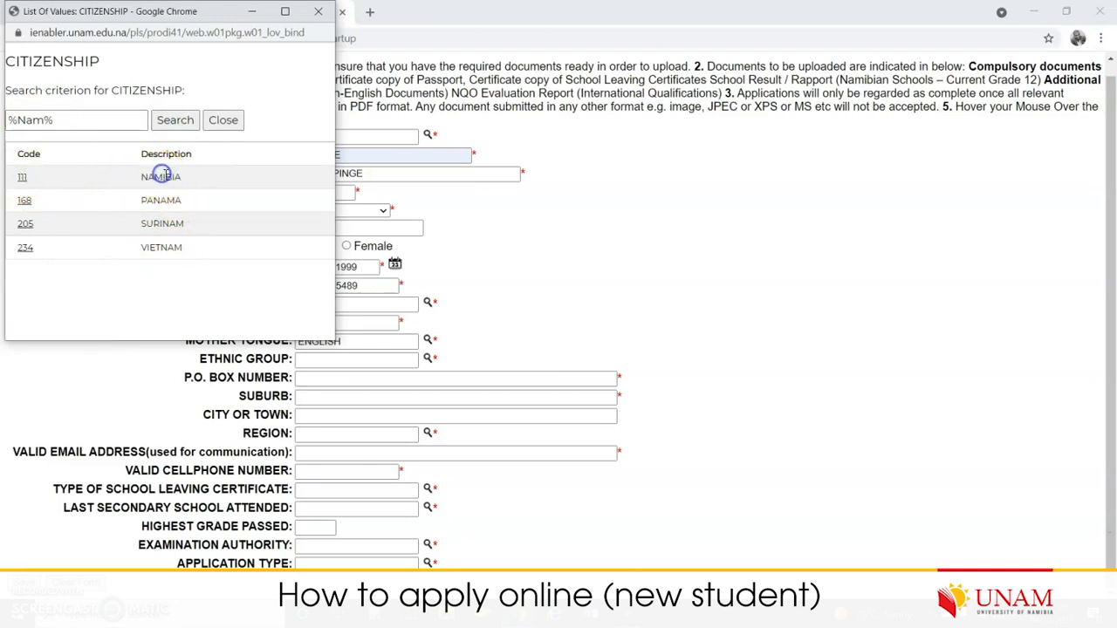
click(23, 179)
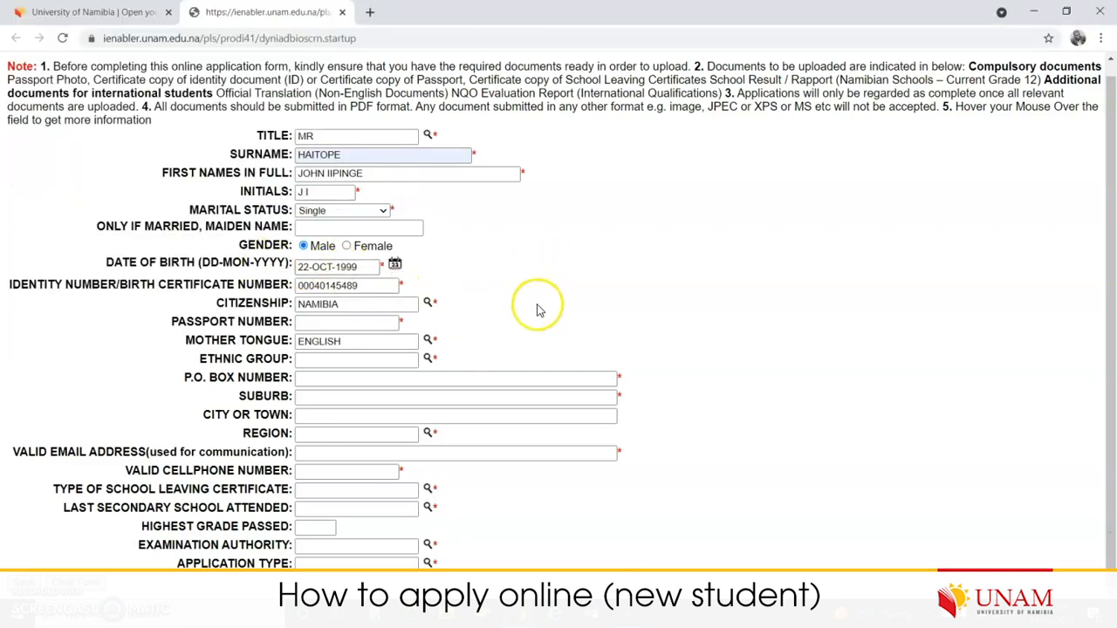
- Reuse the identity number as the passport number and bring up the mother-tongue list
click(342, 322)
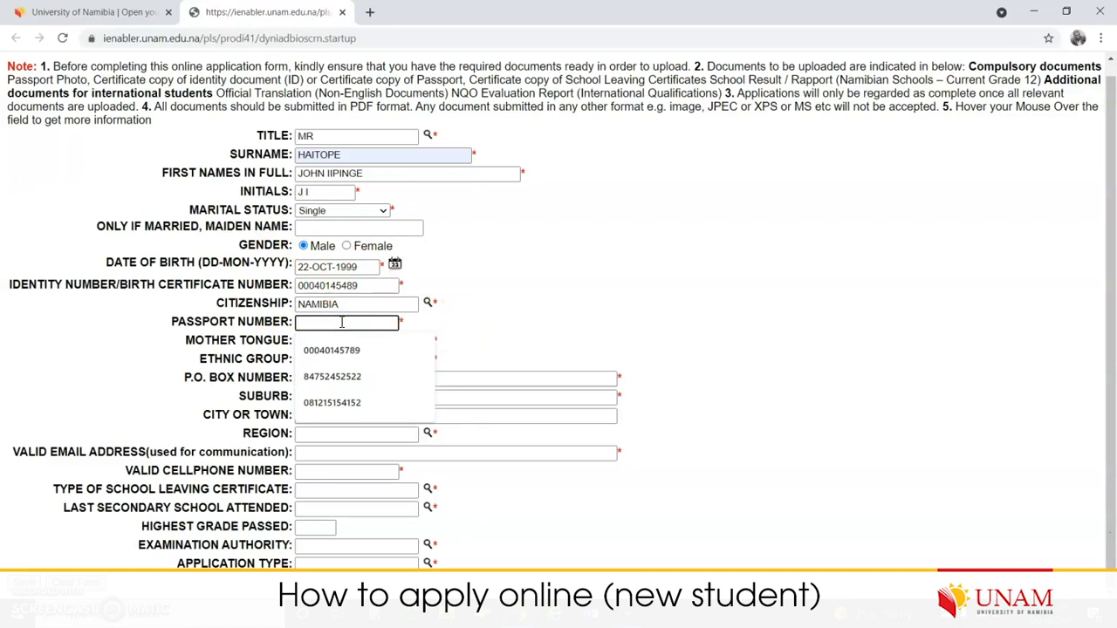
double_click(345, 285)
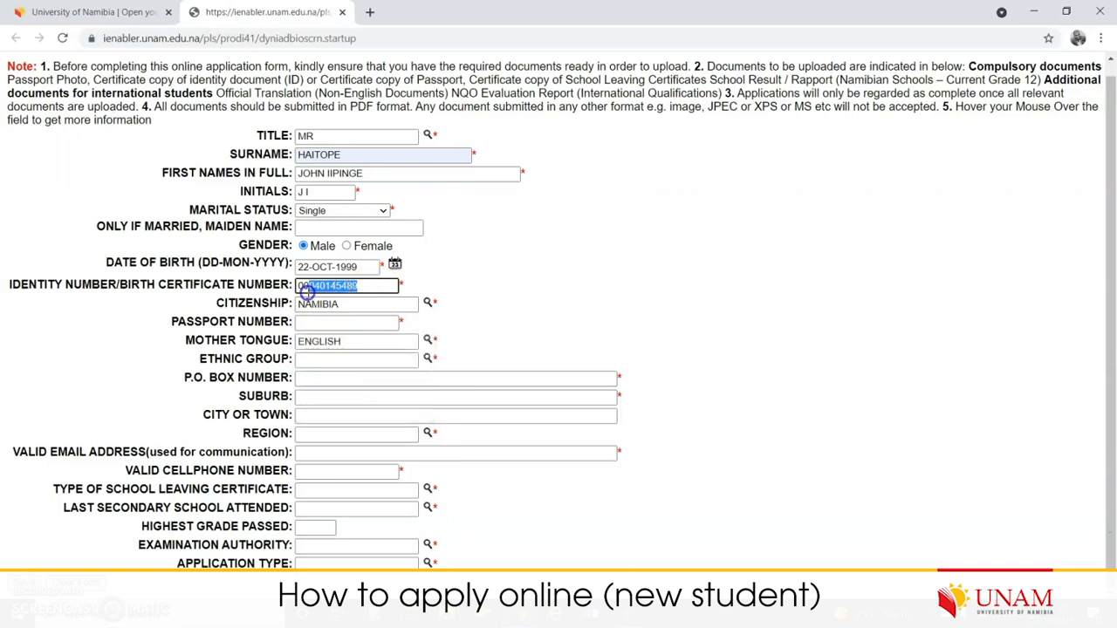
key(Tab)
key(Tab)
click(340, 323)
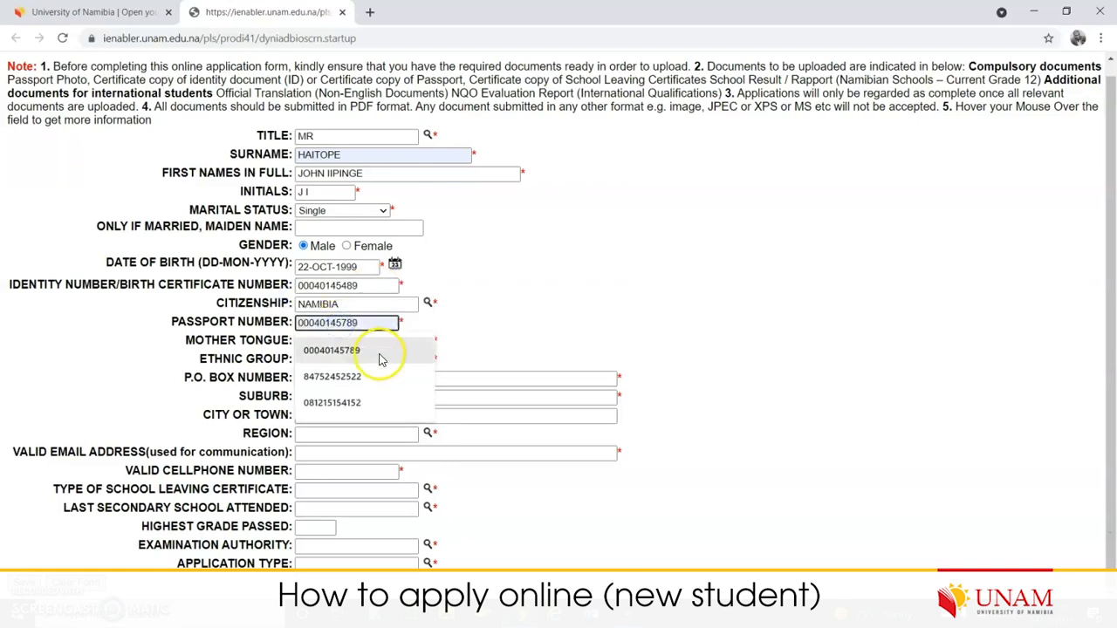
click(380, 356)
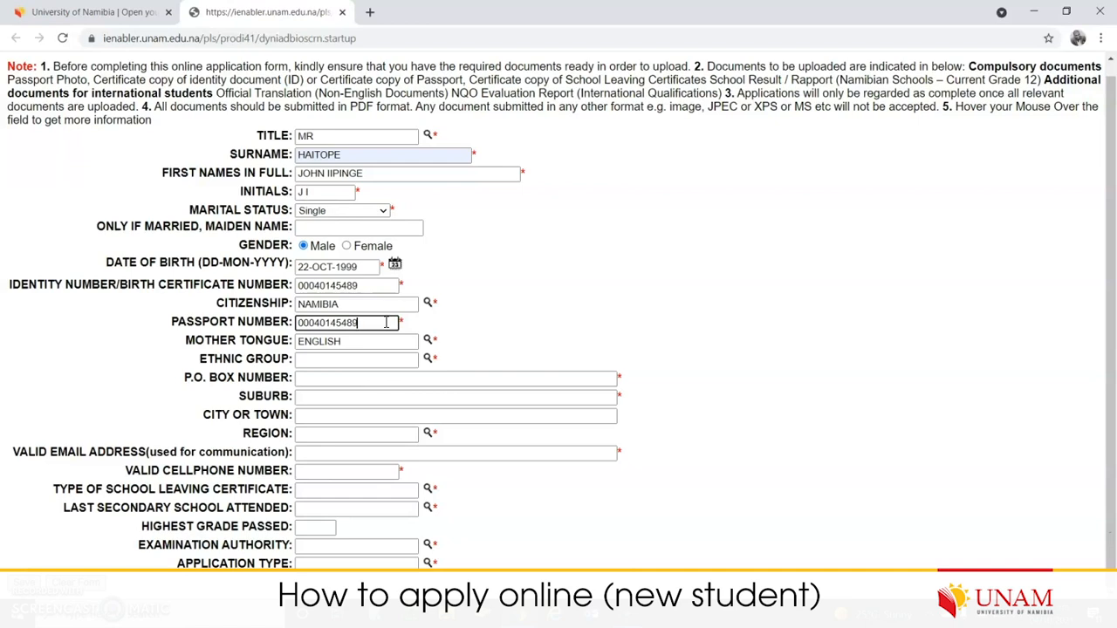
mouse_move(282, 325)
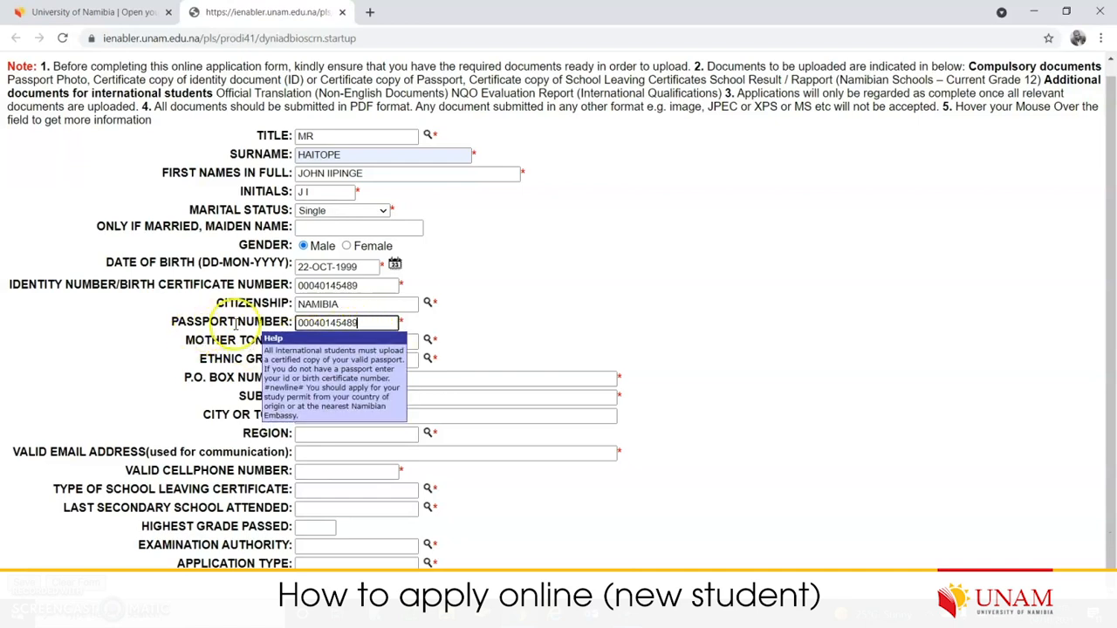
click(400, 322)
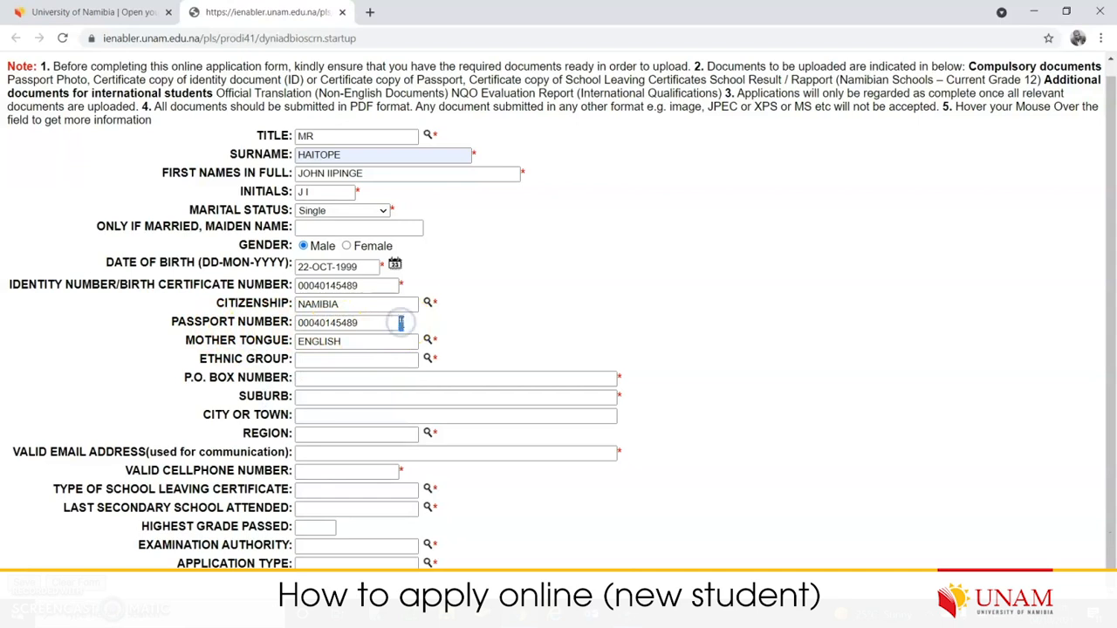
double_click(367, 322)
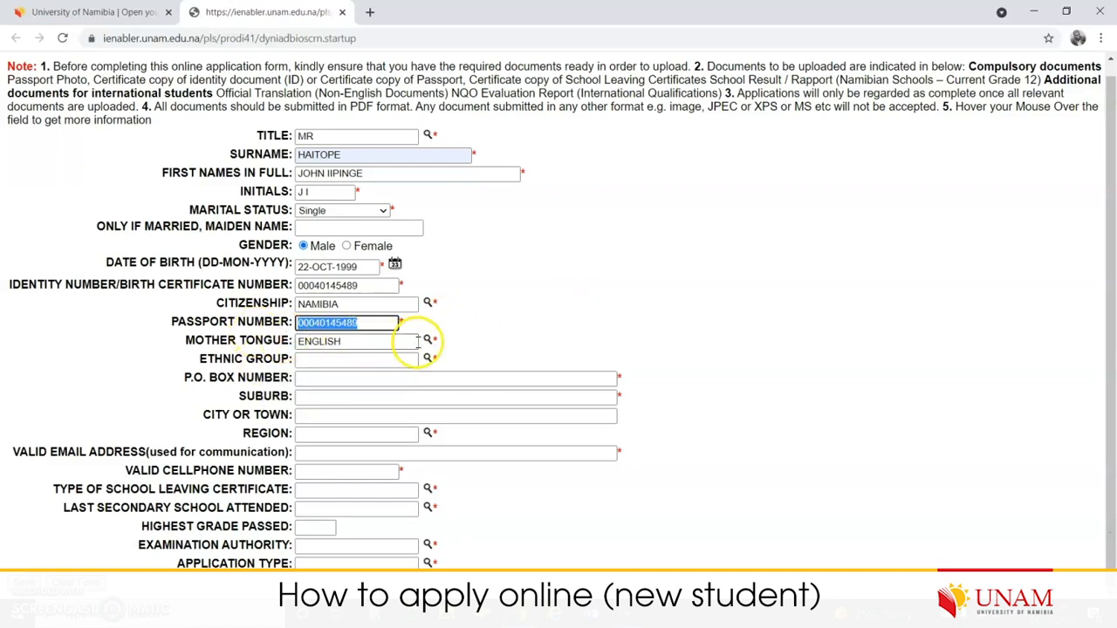
click(428, 340)
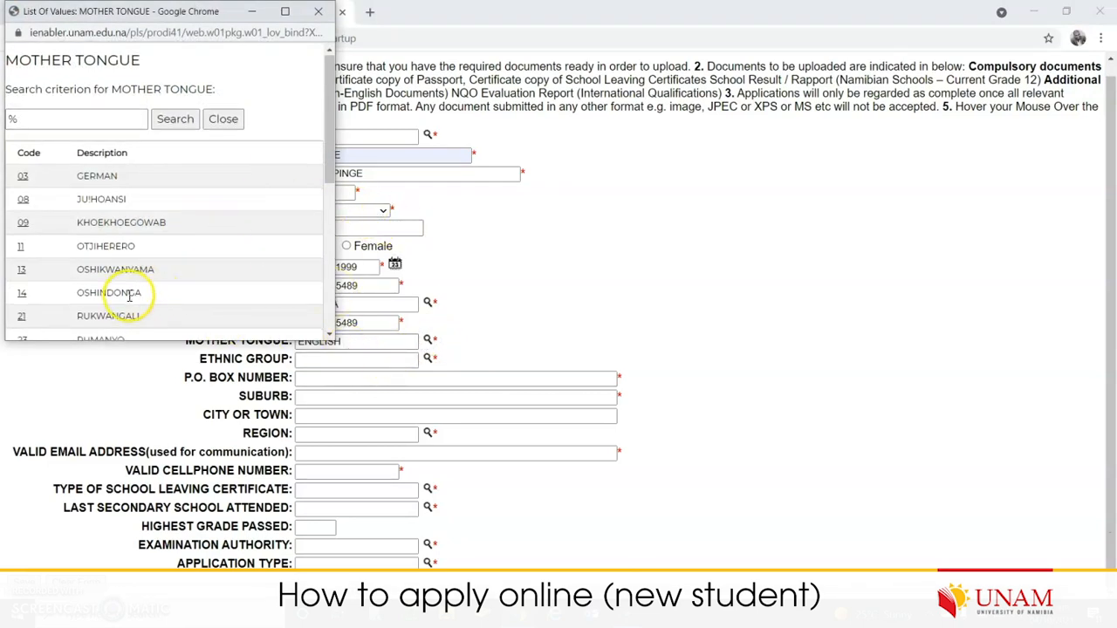
- Pick CHIFWE from the mother-tongue list
scroll(129, 296, down, 1)
scroll(129, 240, up, 1)
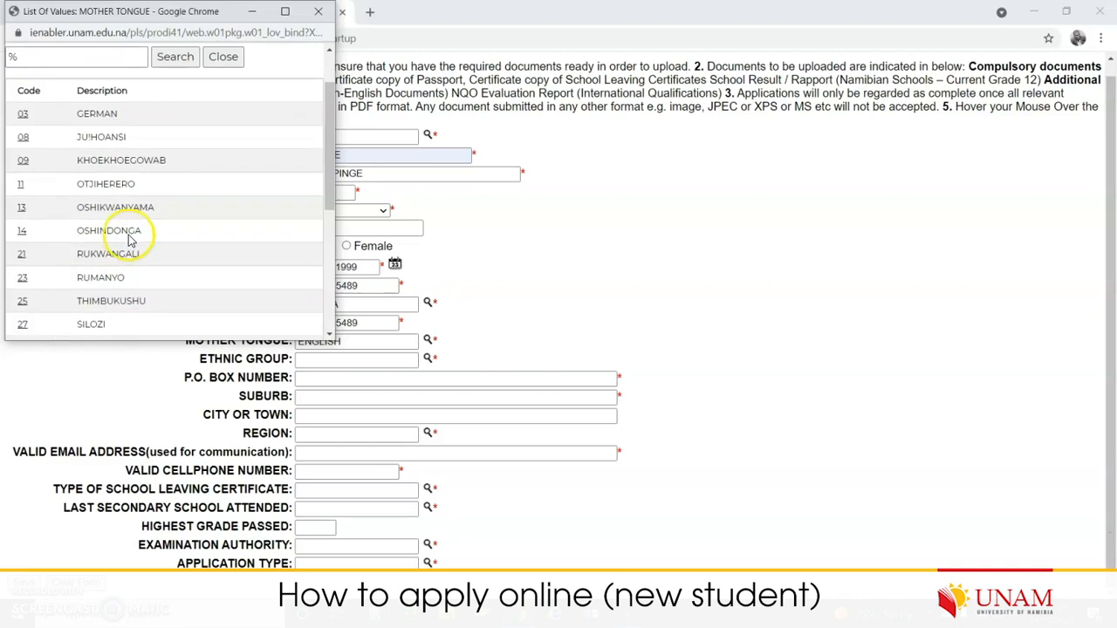
scroll(130, 240, up, 1)
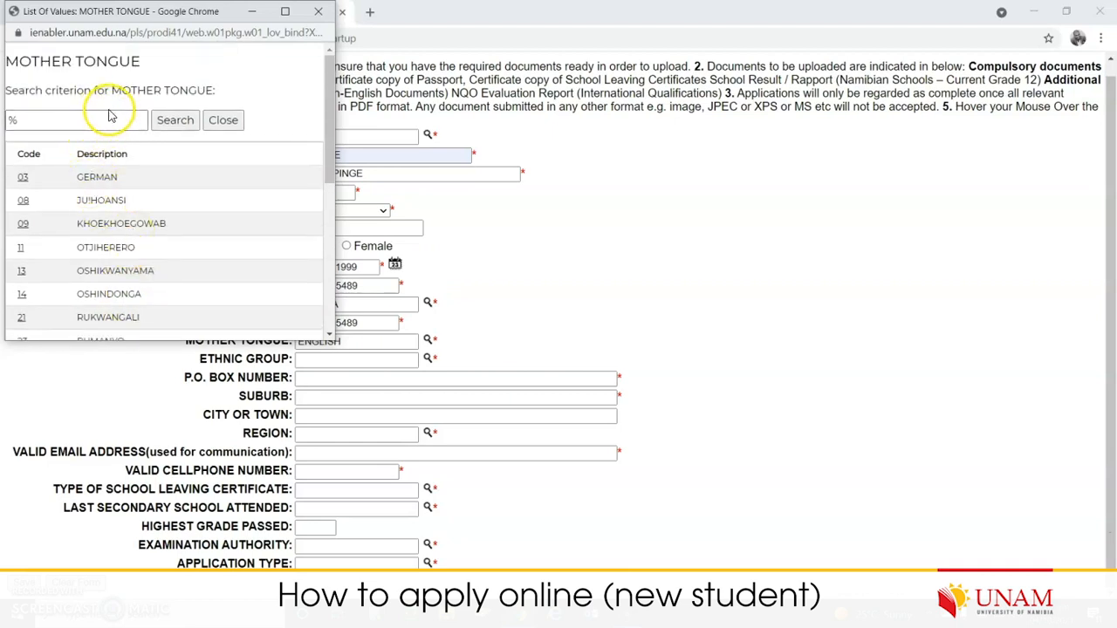
scroll(111, 219, down, 2)
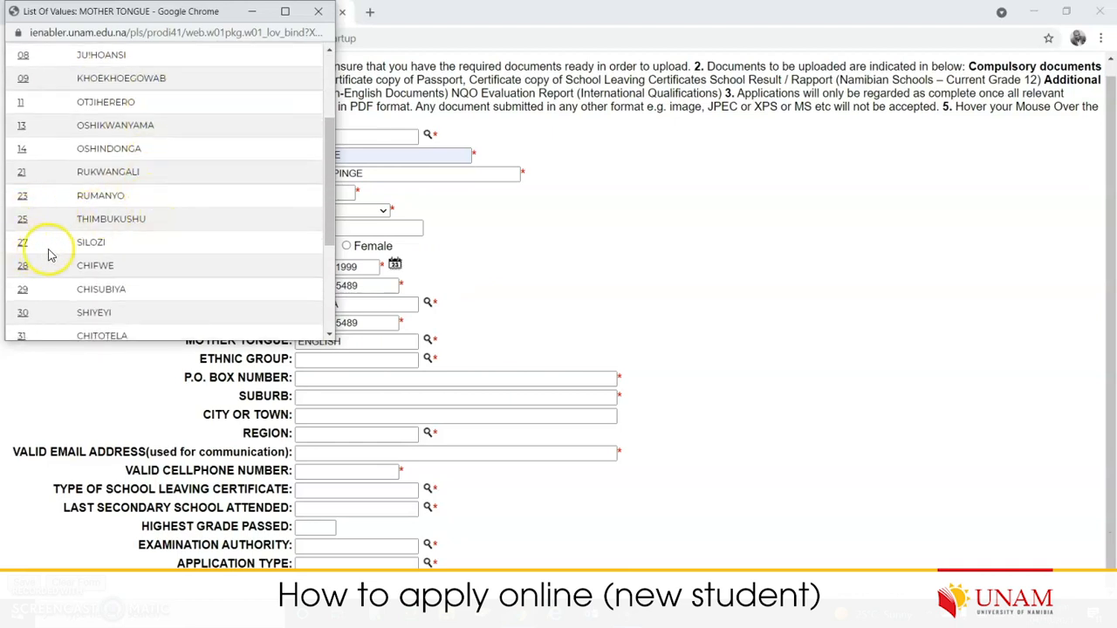
click(22, 265)
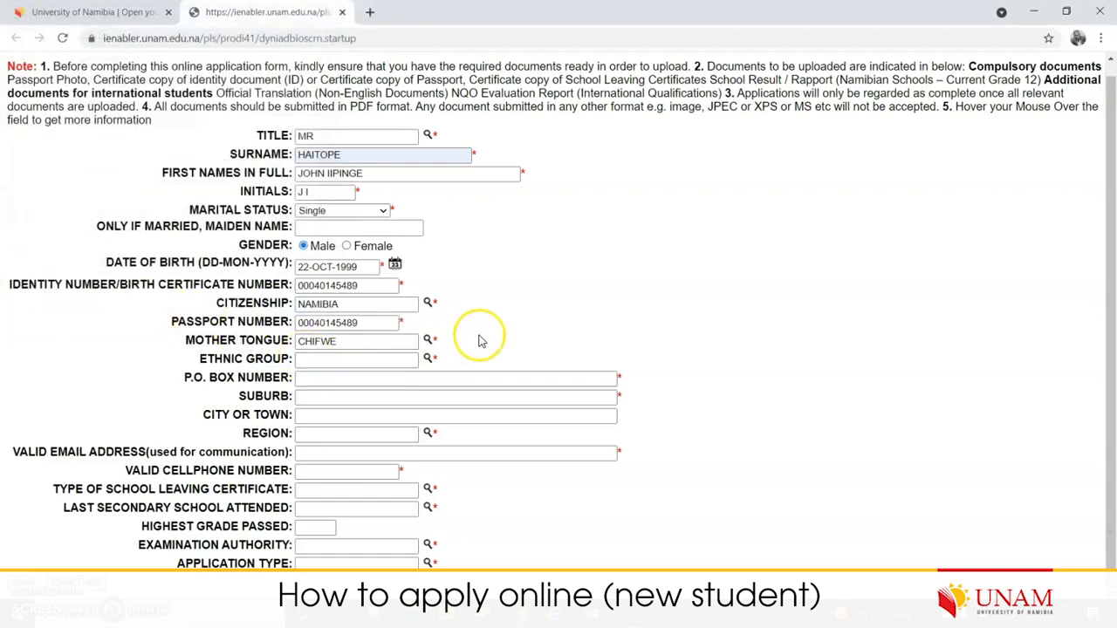
- Set the ethnic group to OVAHIMBA from its lookup list
click(428, 359)
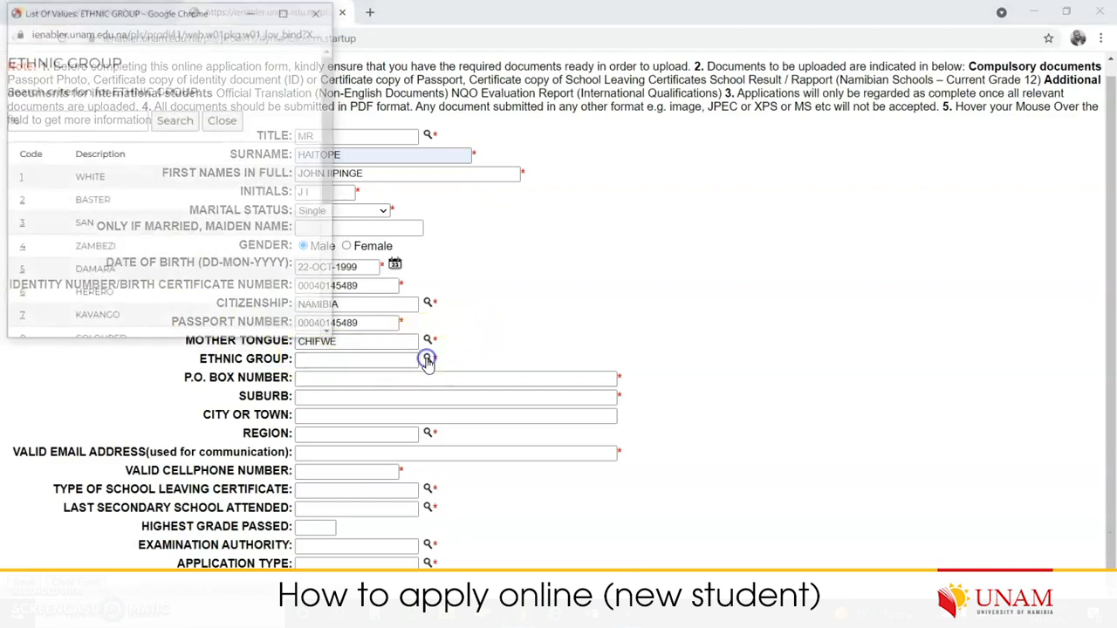
drag(320, 182, 325, 306)
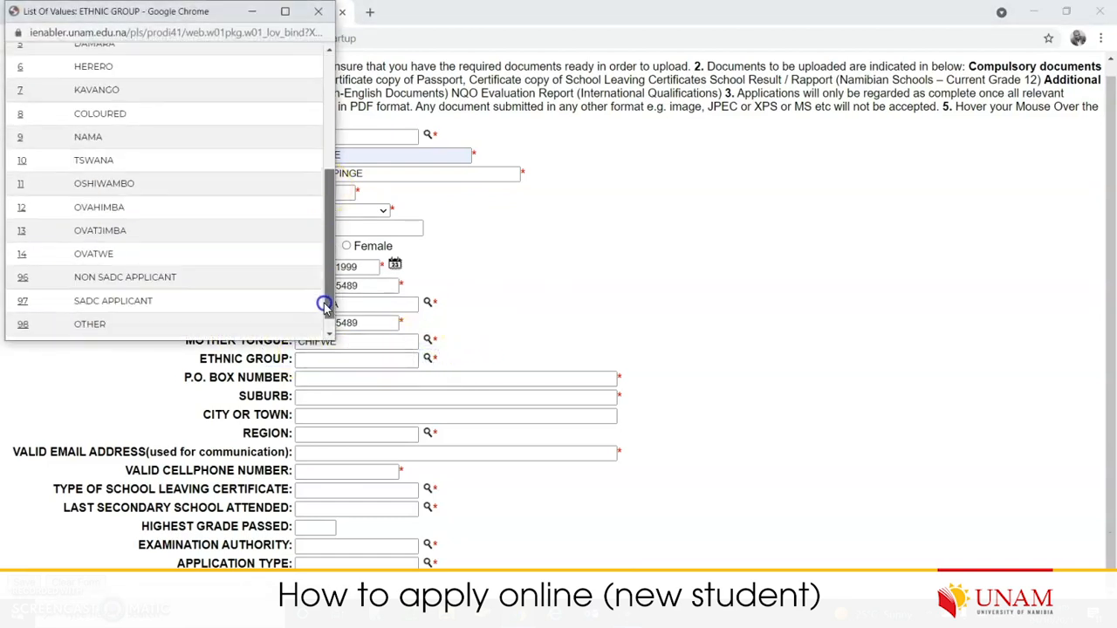
click(24, 207)
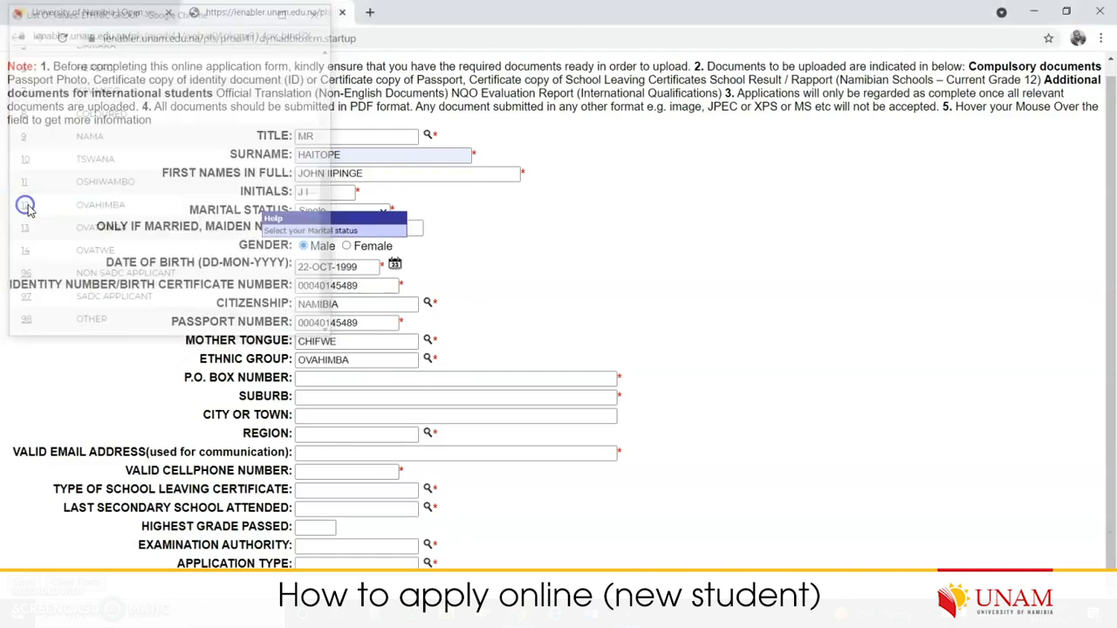
click(446, 381)
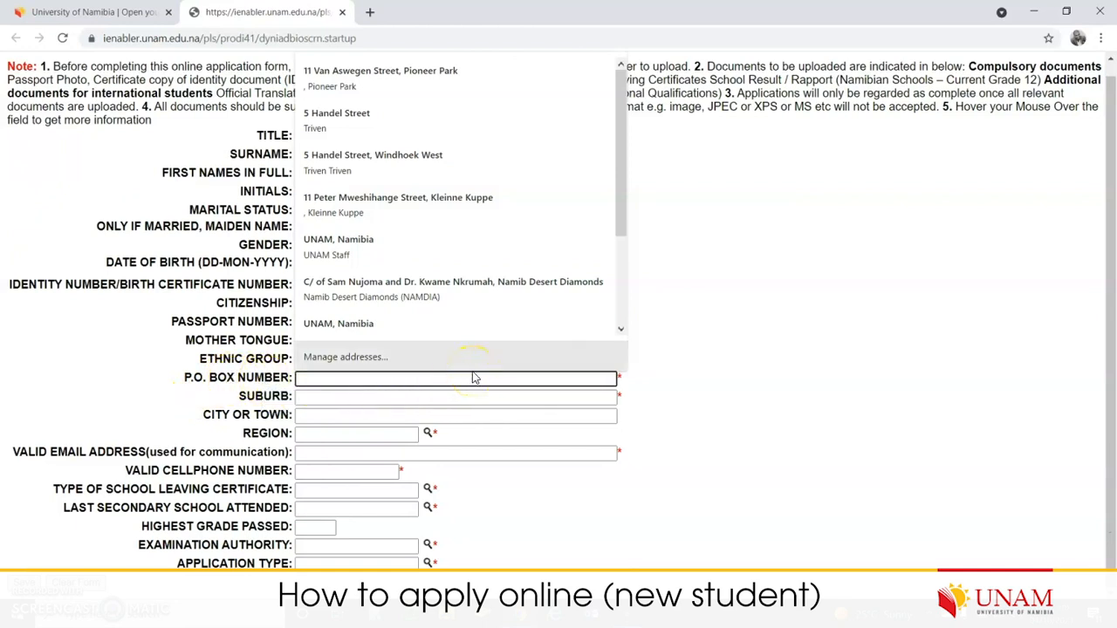
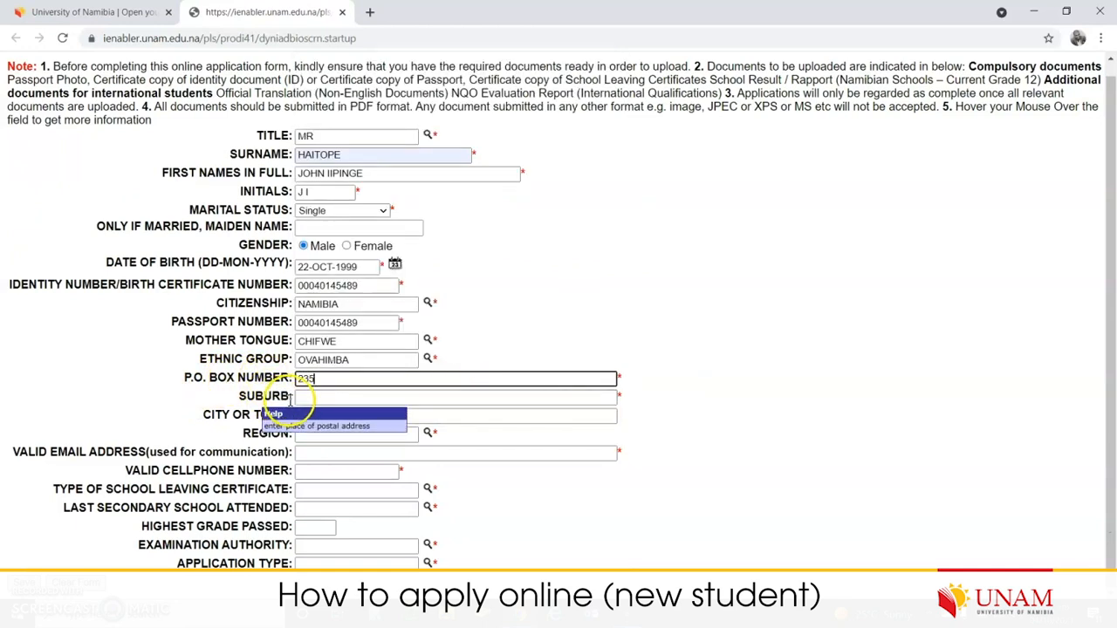
click(307, 397)
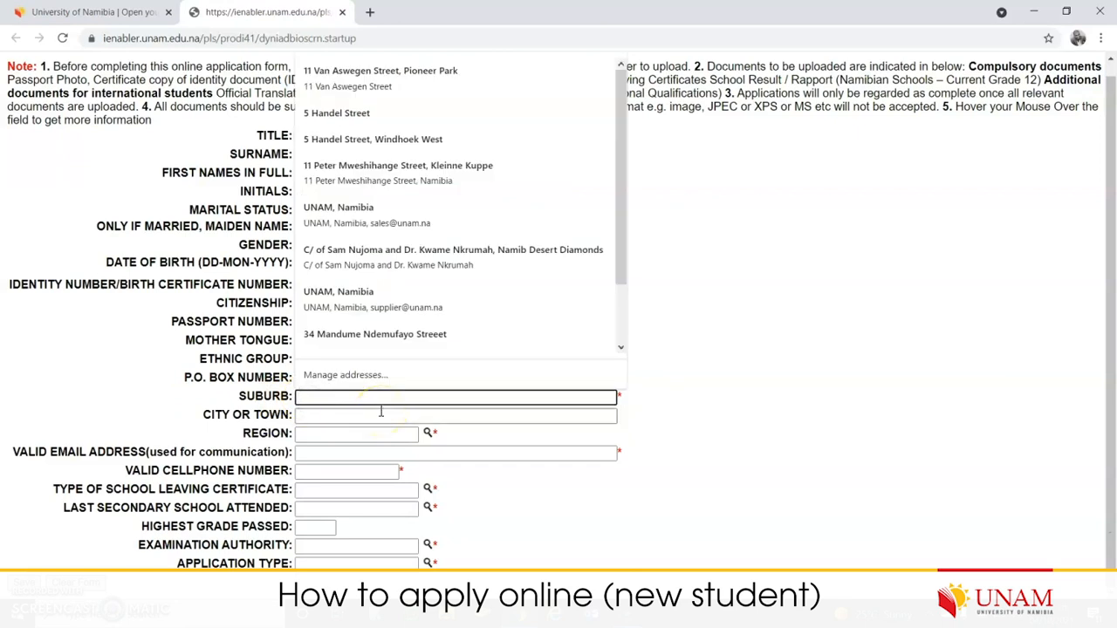
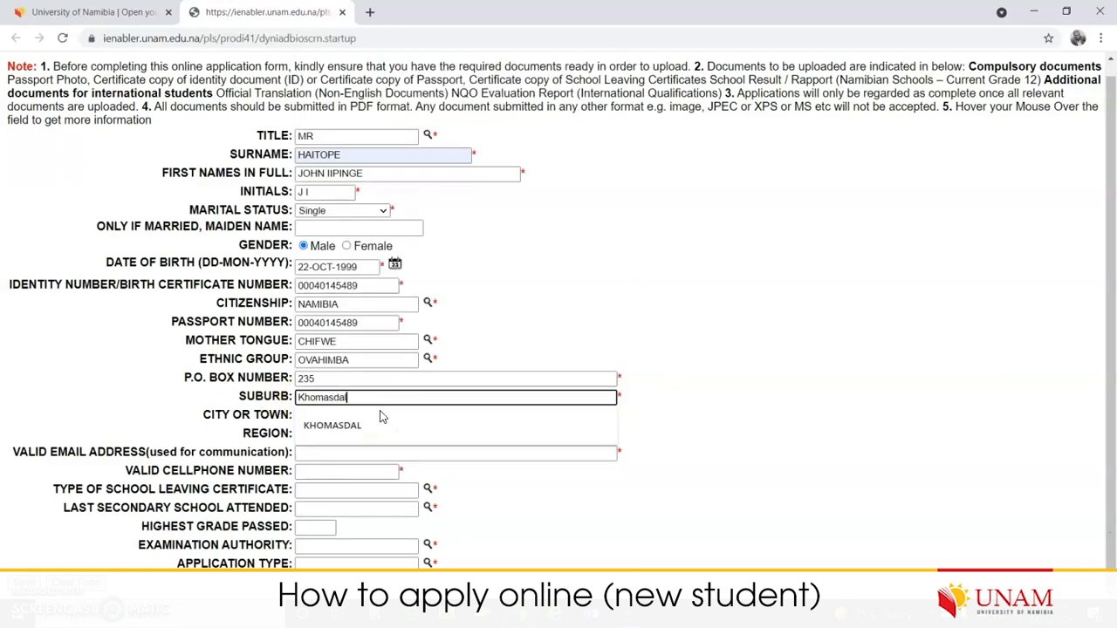
click(356, 425)
click(377, 412)
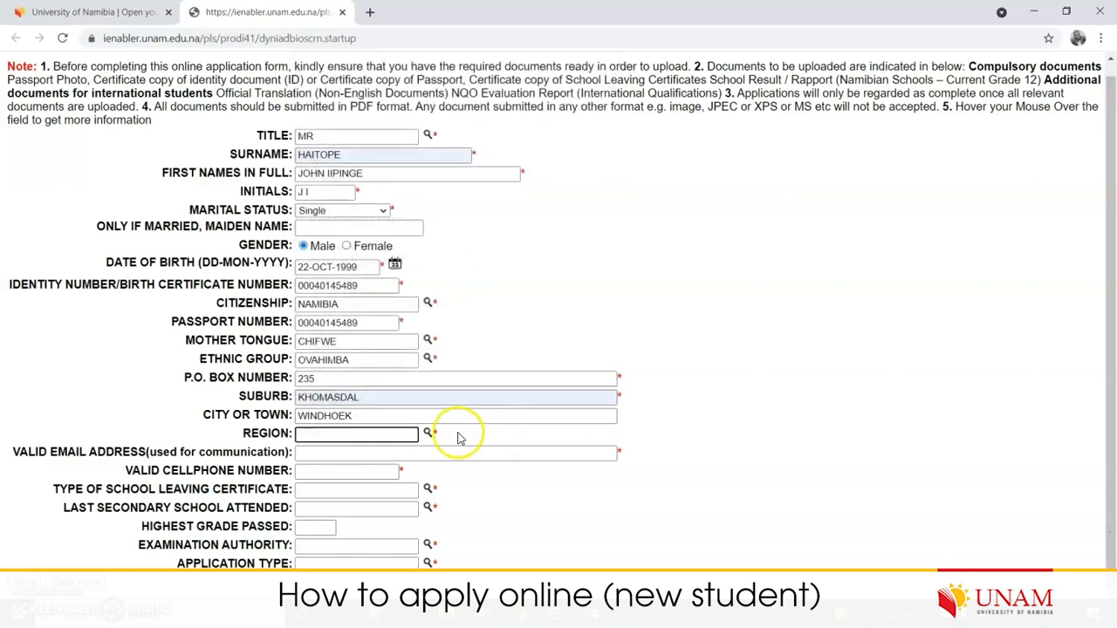
- Search the region lookup for %khom% and choose KHOMAS
click(427, 433)
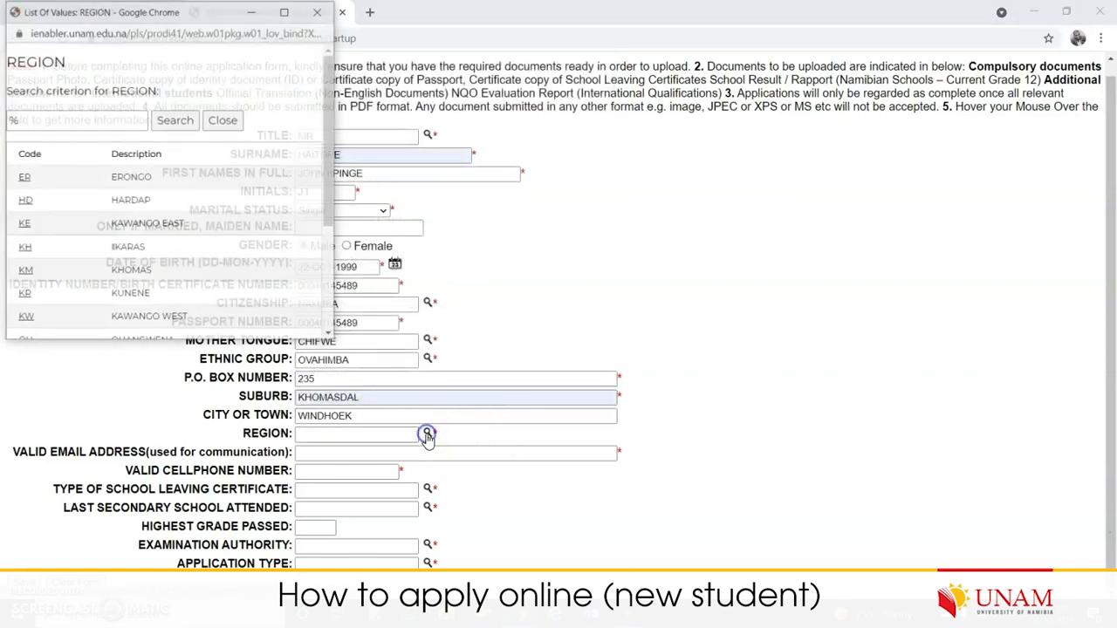
click(63, 120)
text(khom%)
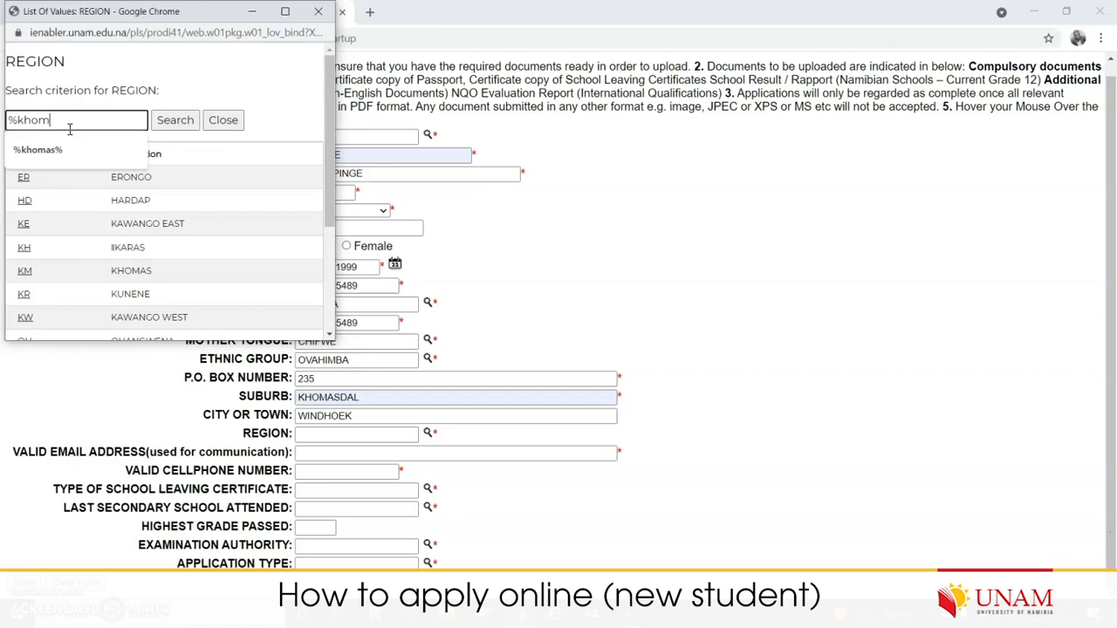
click(175, 120)
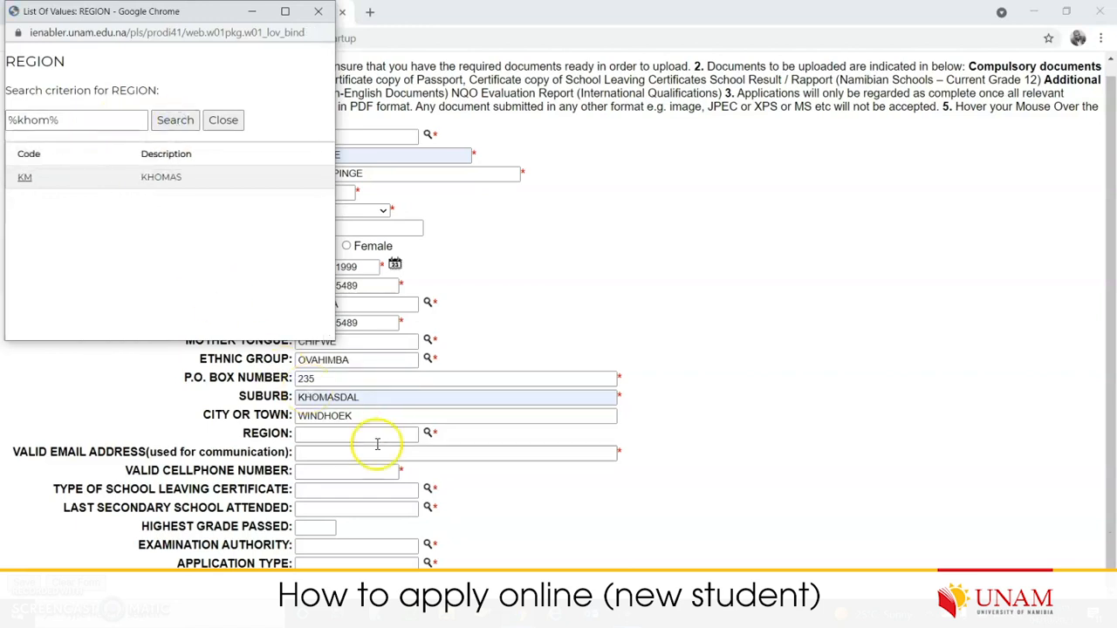
click(26, 179)
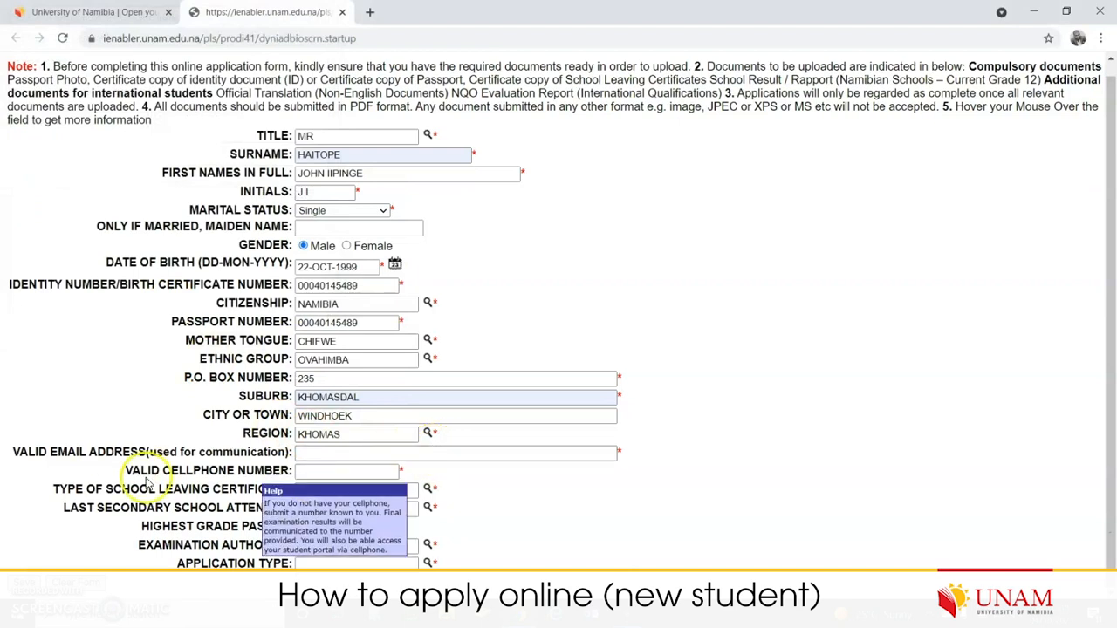
- Fill in the applicant's contact e-mail address from the autofill suggestion
click(322, 453)
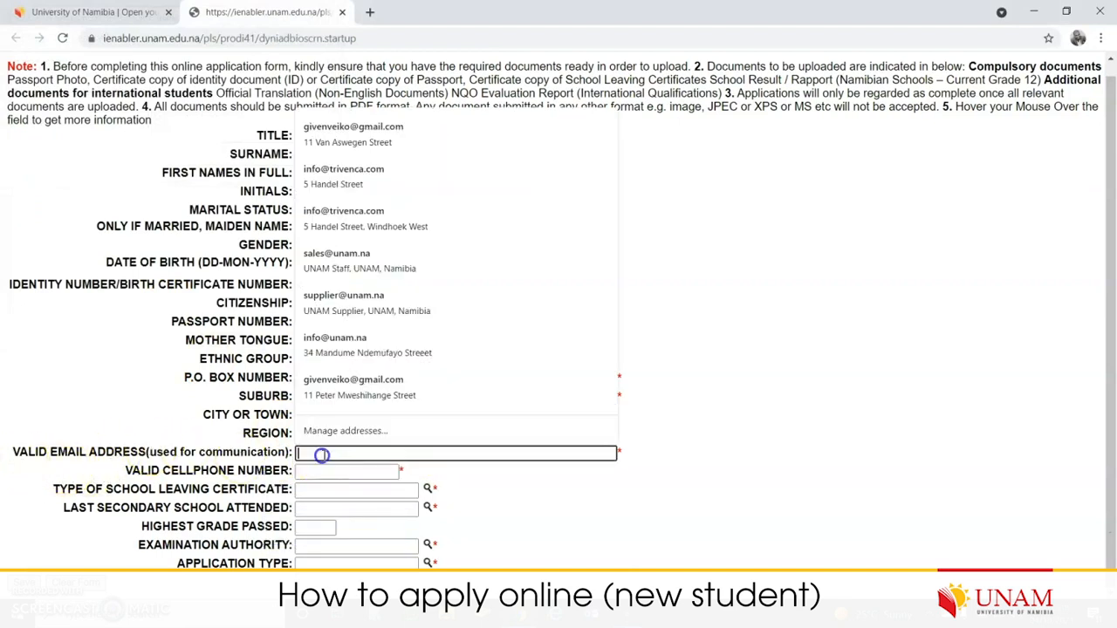
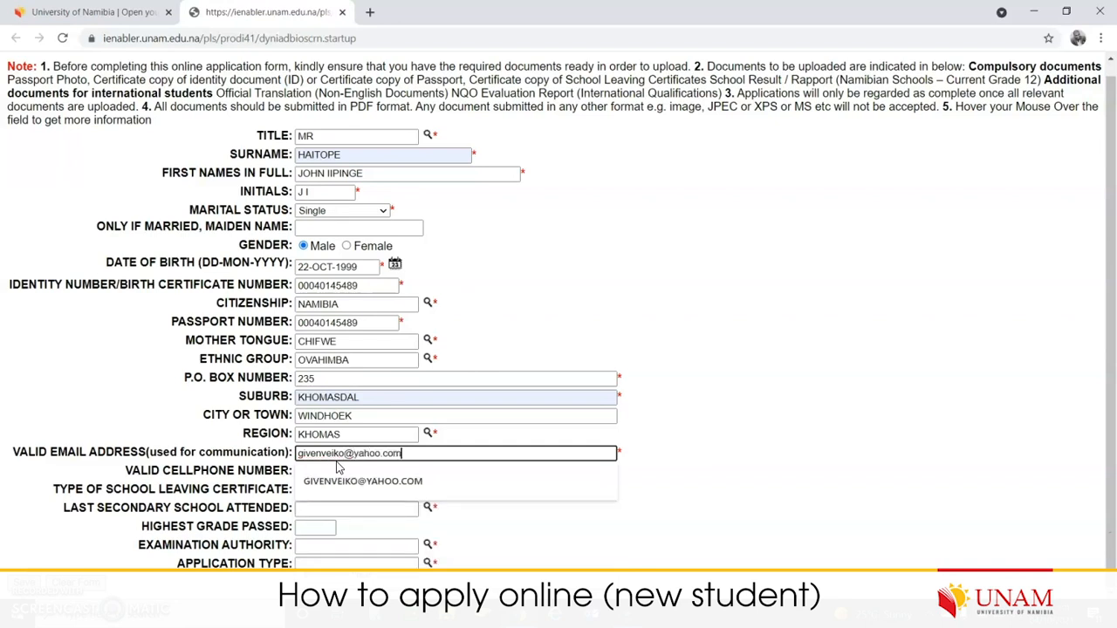
click(336, 480)
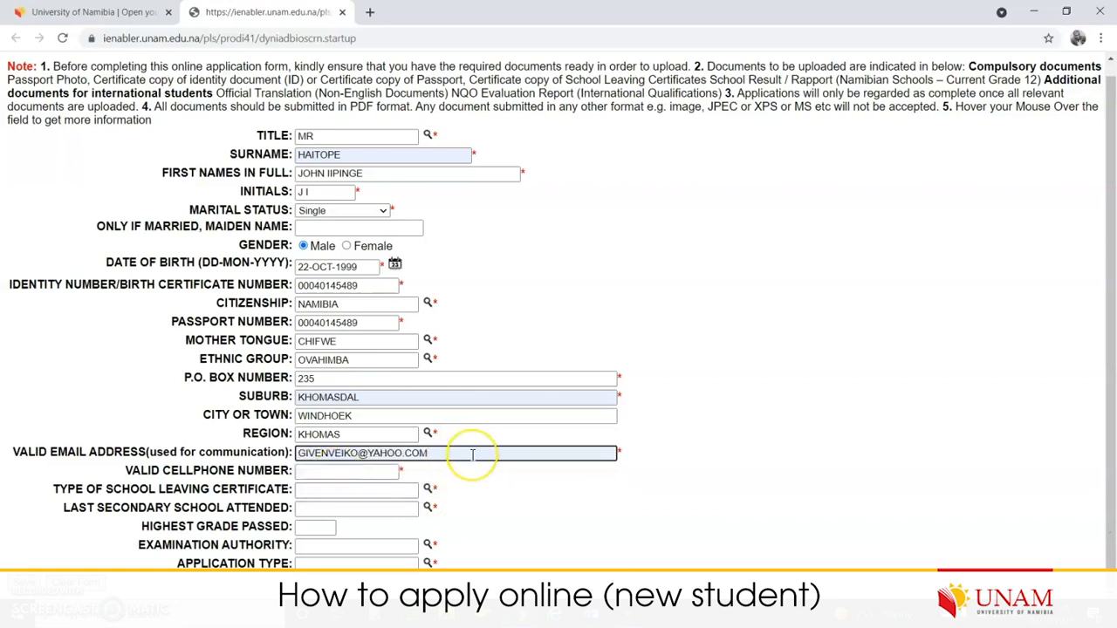
click(465, 451)
- Enter the applicant's cellphone number
click(358, 453)
key(Tab)
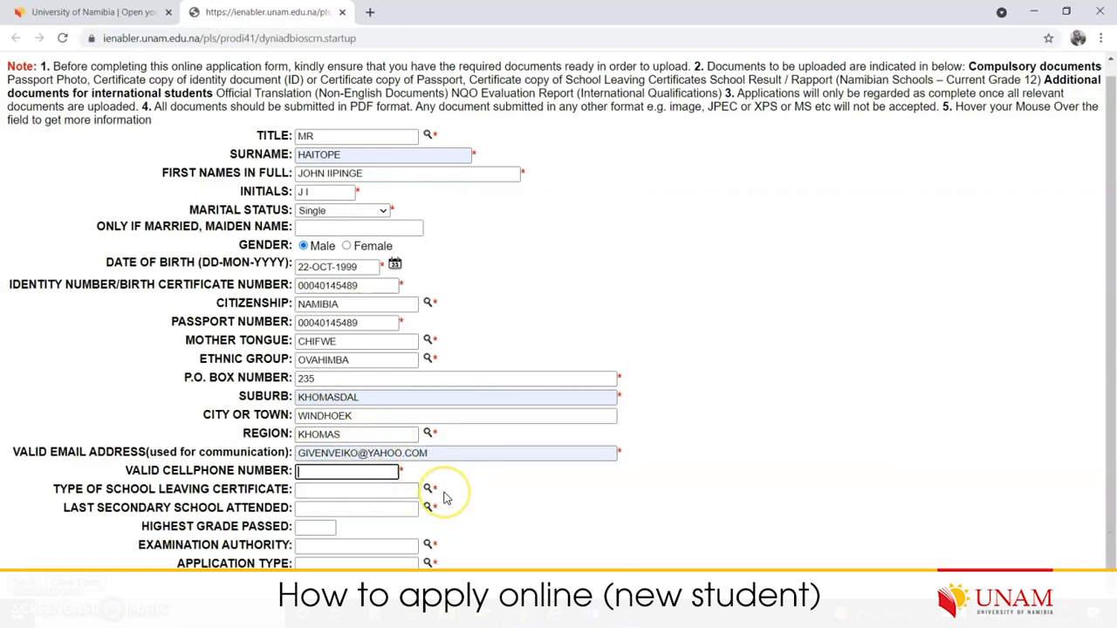
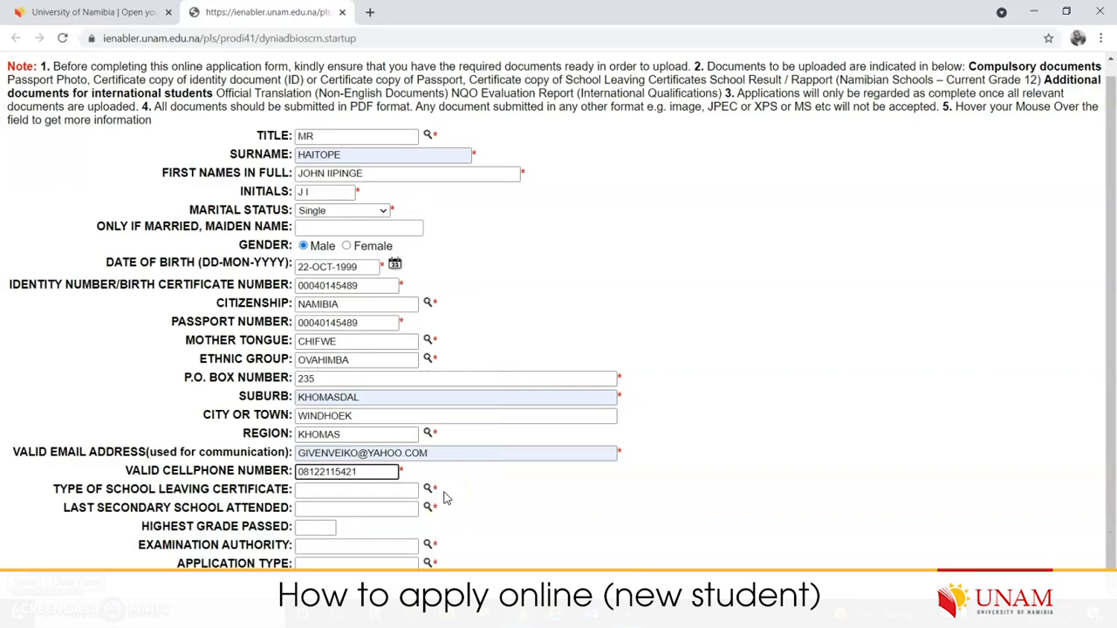
key(Tab)
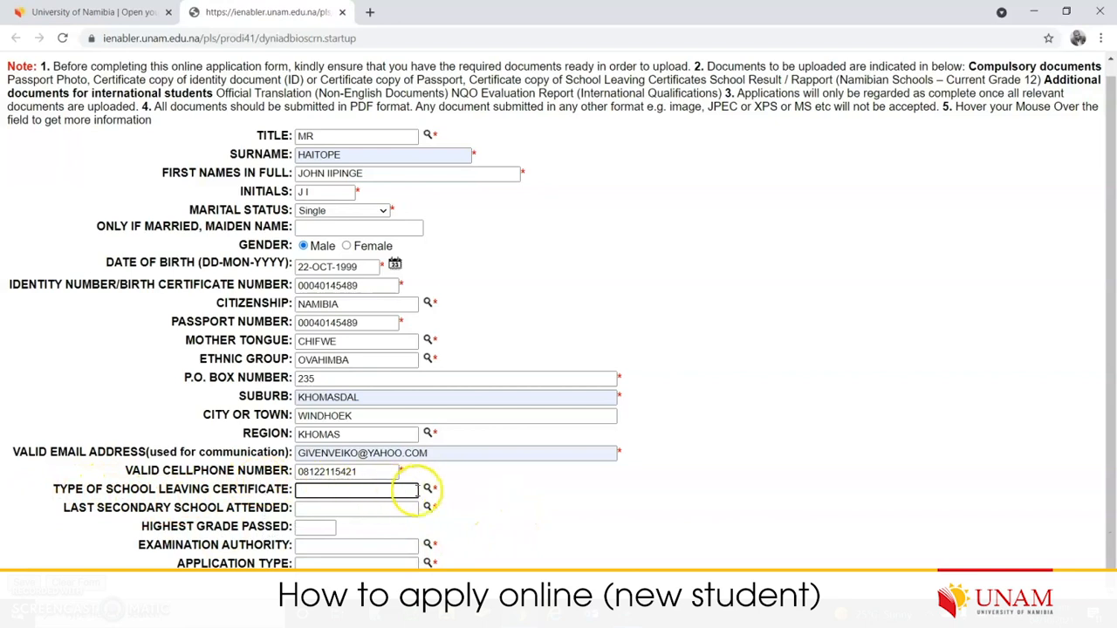
- Set the school leaving certificate type to NSSCH
click(427, 490)
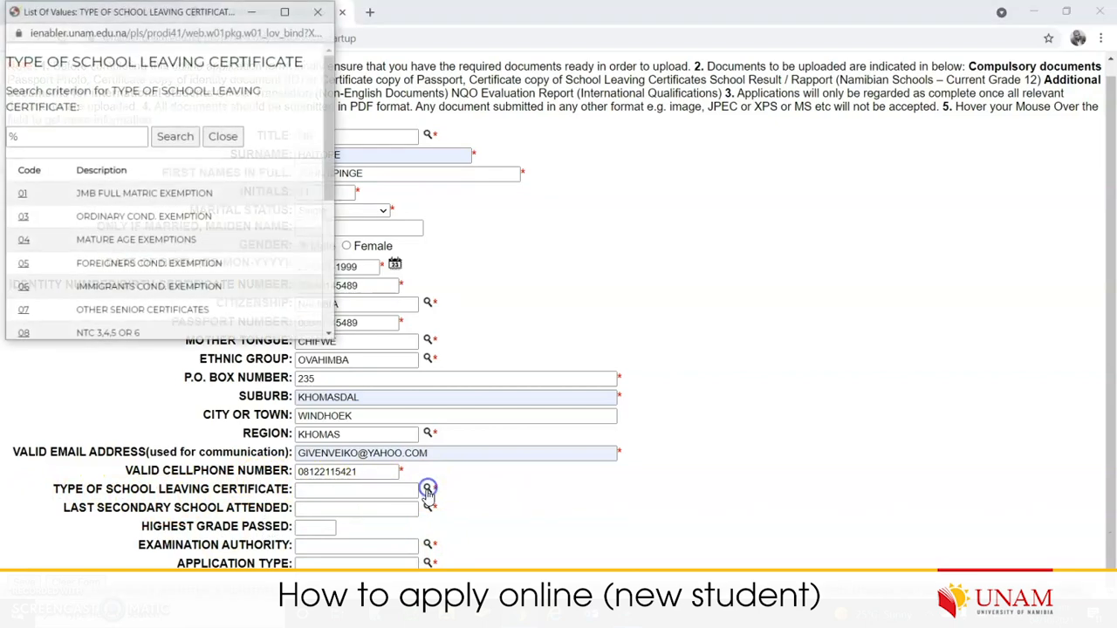
drag(330, 175, 343, 326)
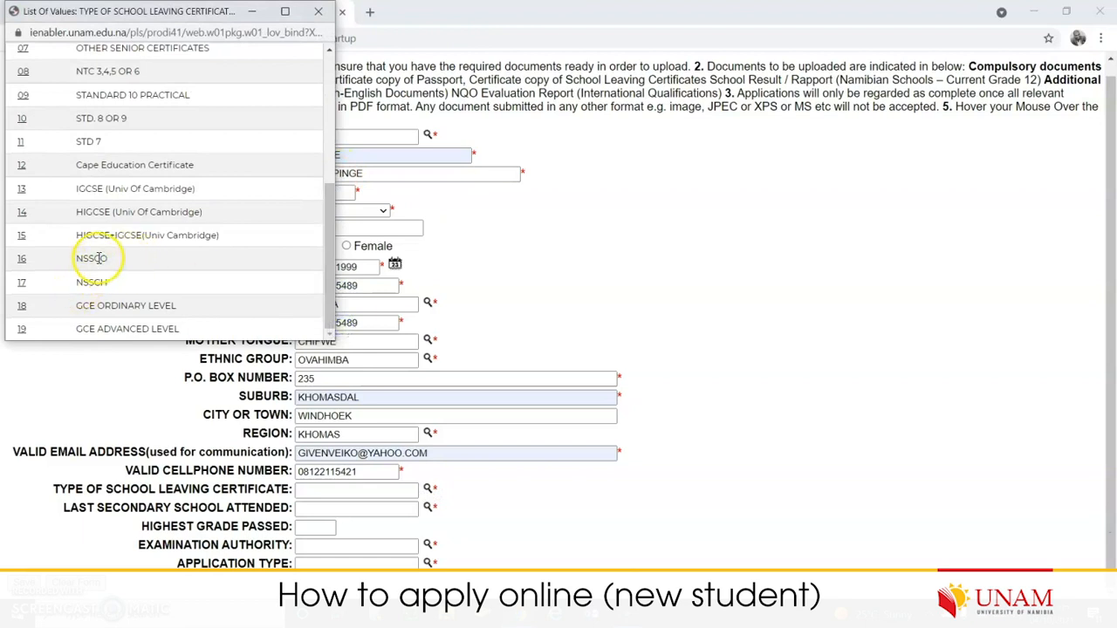
click(22, 282)
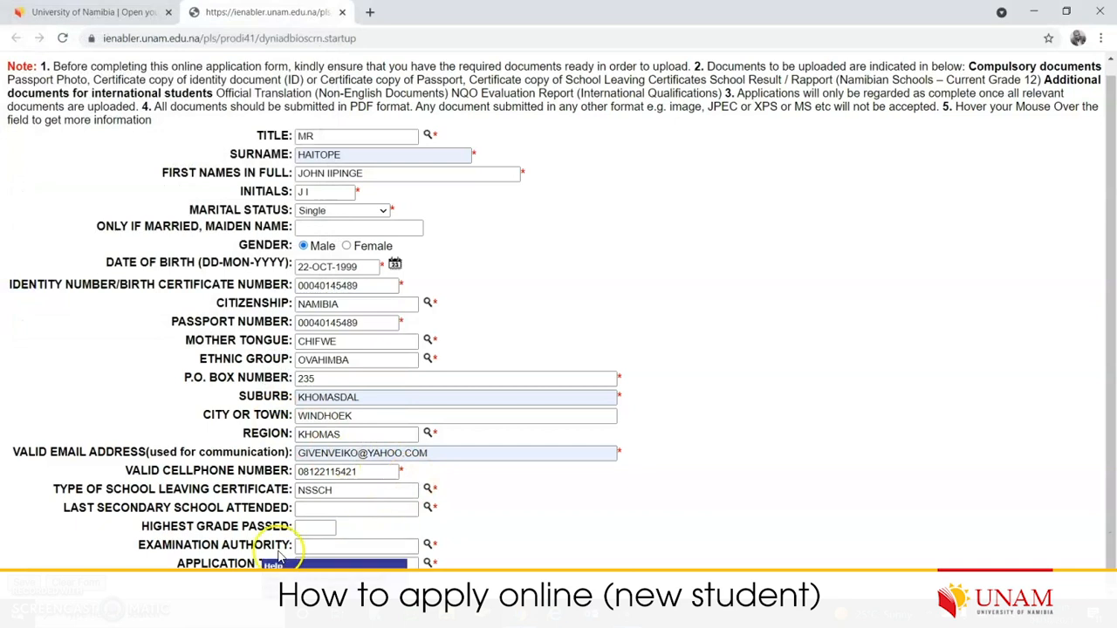
- Choose S05, GROOTFONTEIN AGRI COLLEGE, as the last secondary school
click(428, 507)
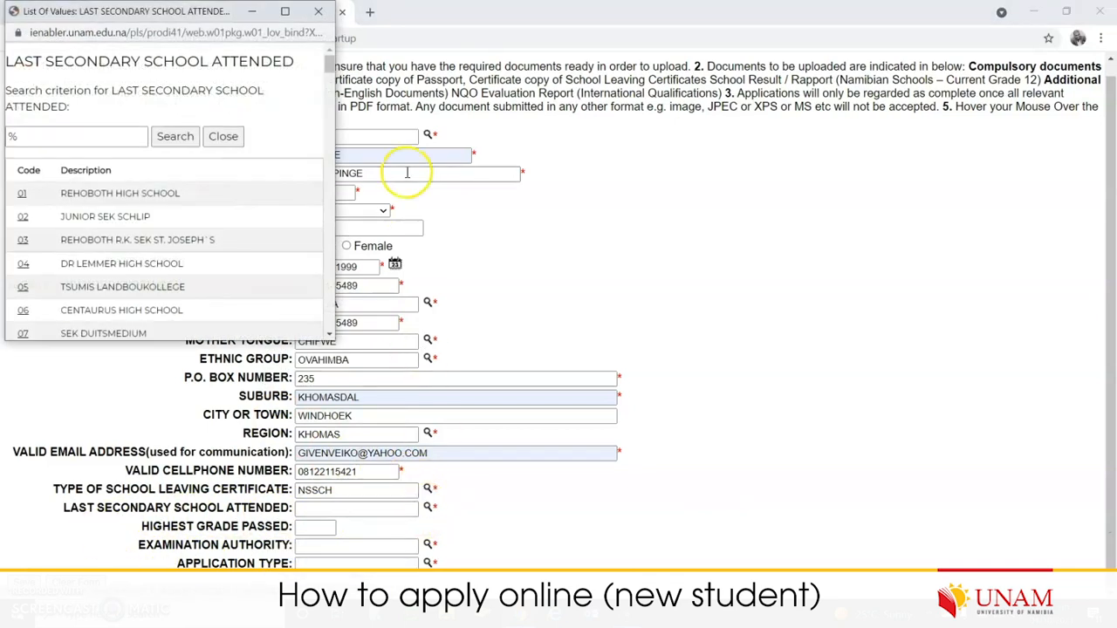
click(259, 209)
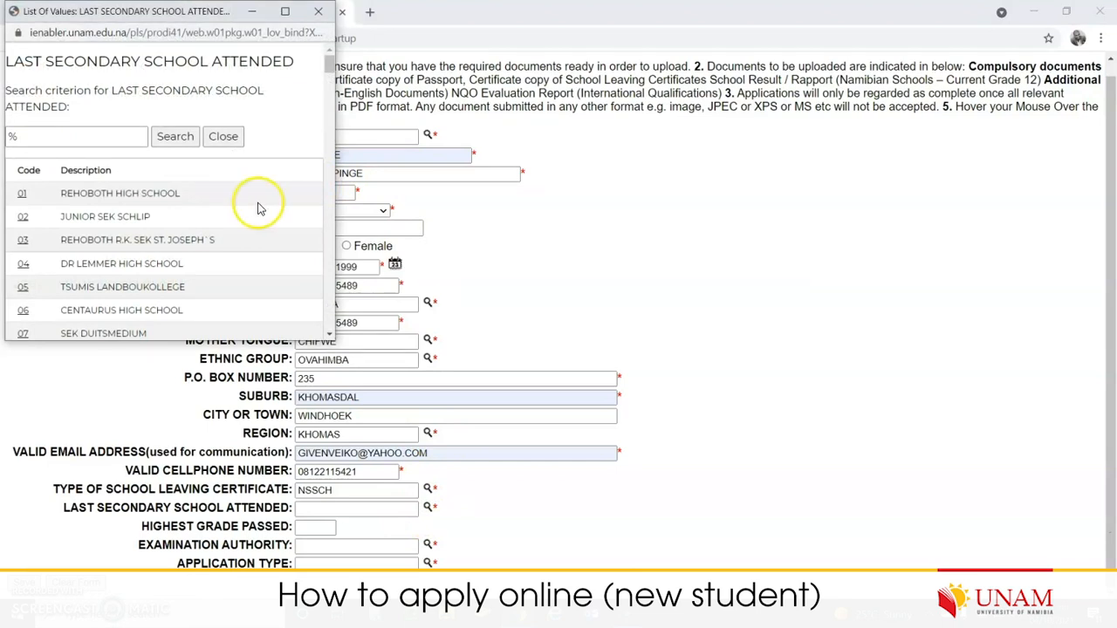
click(97, 136)
click(277, 136)
click(71, 137)
scroll(187, 250, down, 15)
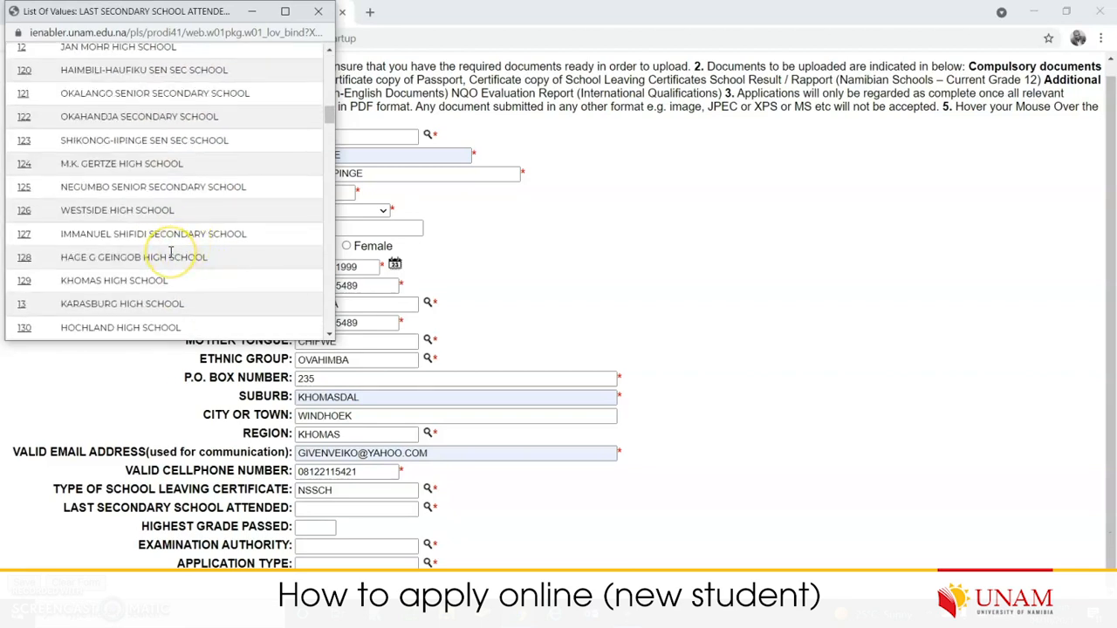
drag(328, 115, 323, 325)
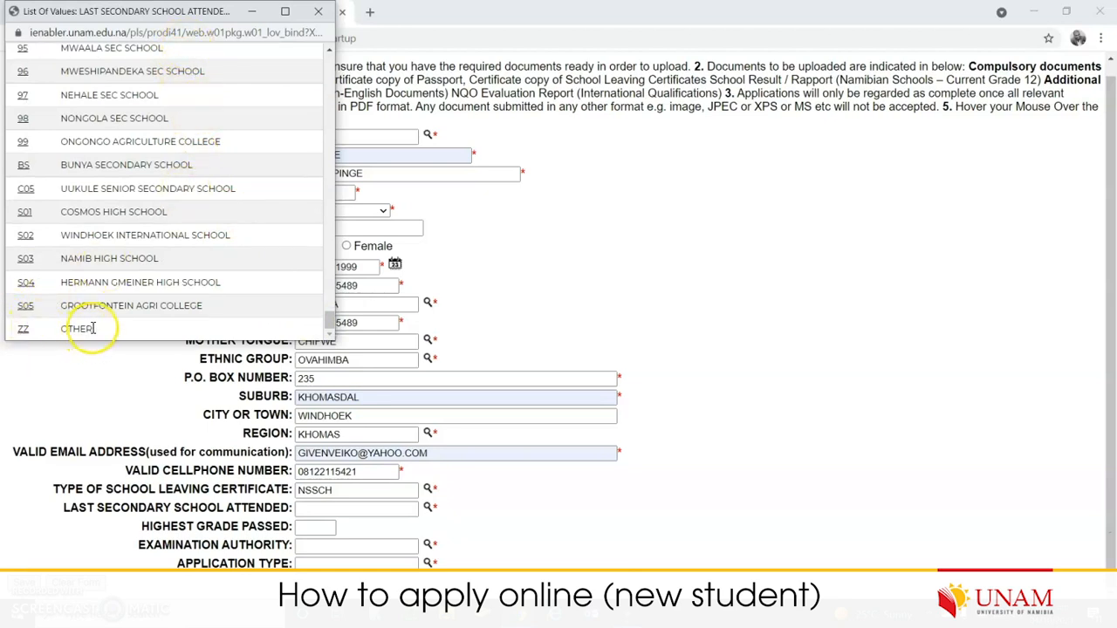
mouse_move(330, 320)
mouse_down()
mouse_move(345, 272)
mouse_move(336, 61)
mouse_move(340, 251)
mouse_move(324, 320)
mouse_up()
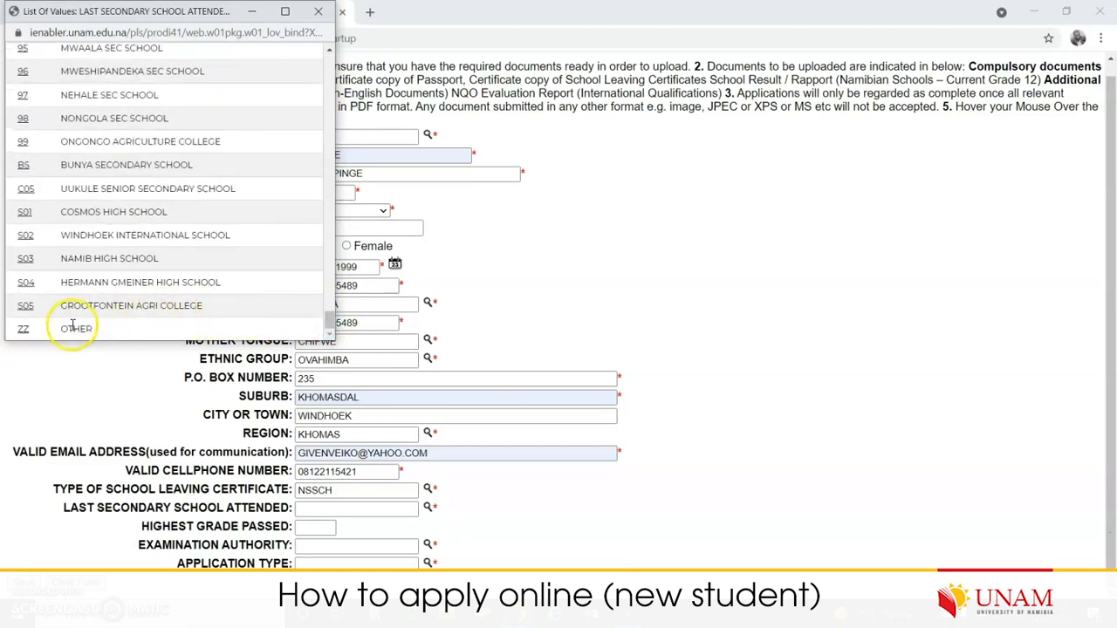
click(26, 305)
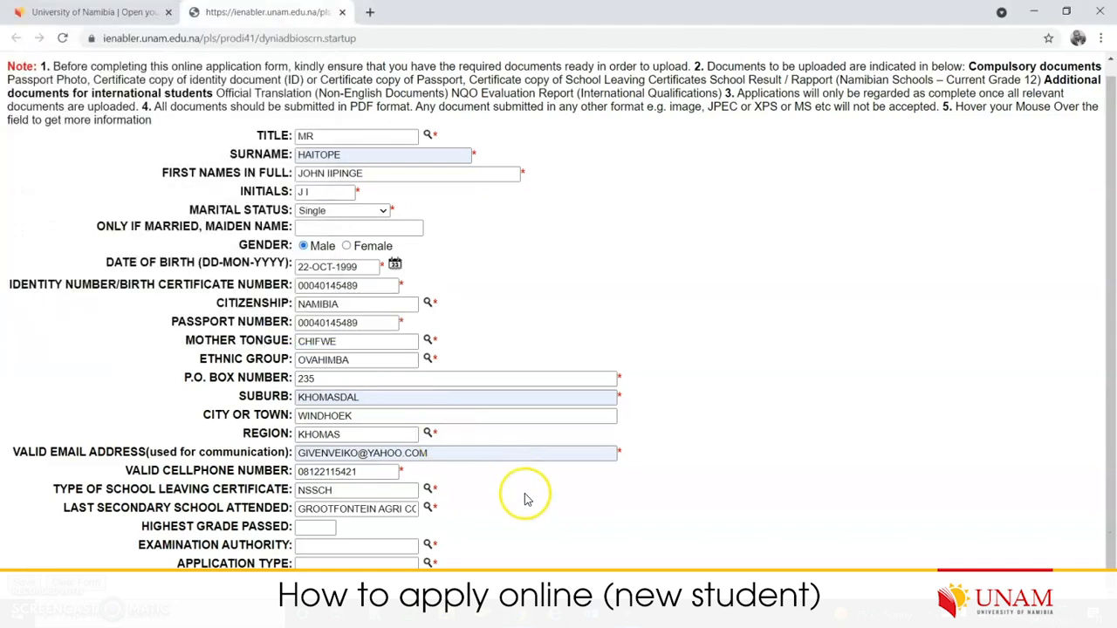
- Enter 11 as the highest grade passed
click(319, 529)
text(11)
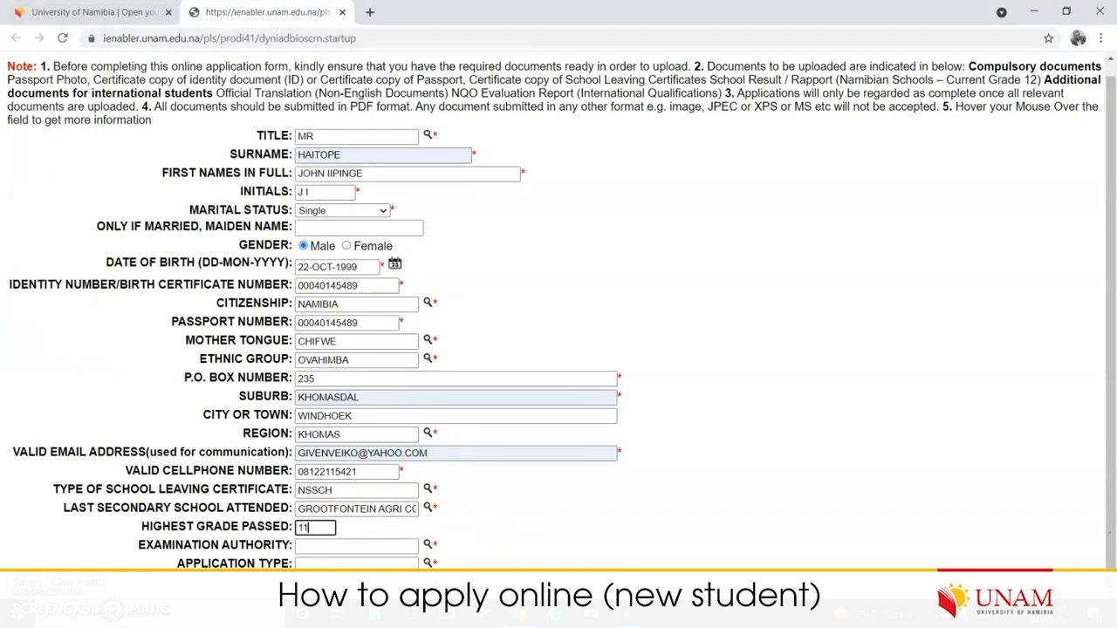
key(Tab)
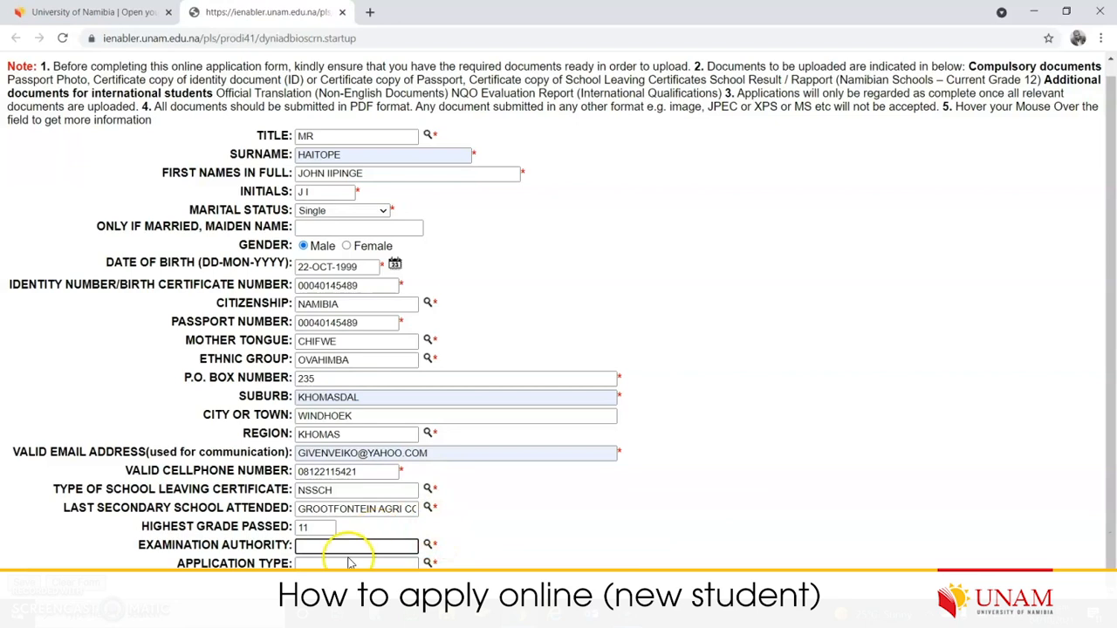
- Set the examination authority to Dept of National Ed.: Namibia and bring up the application types
click(427, 545)
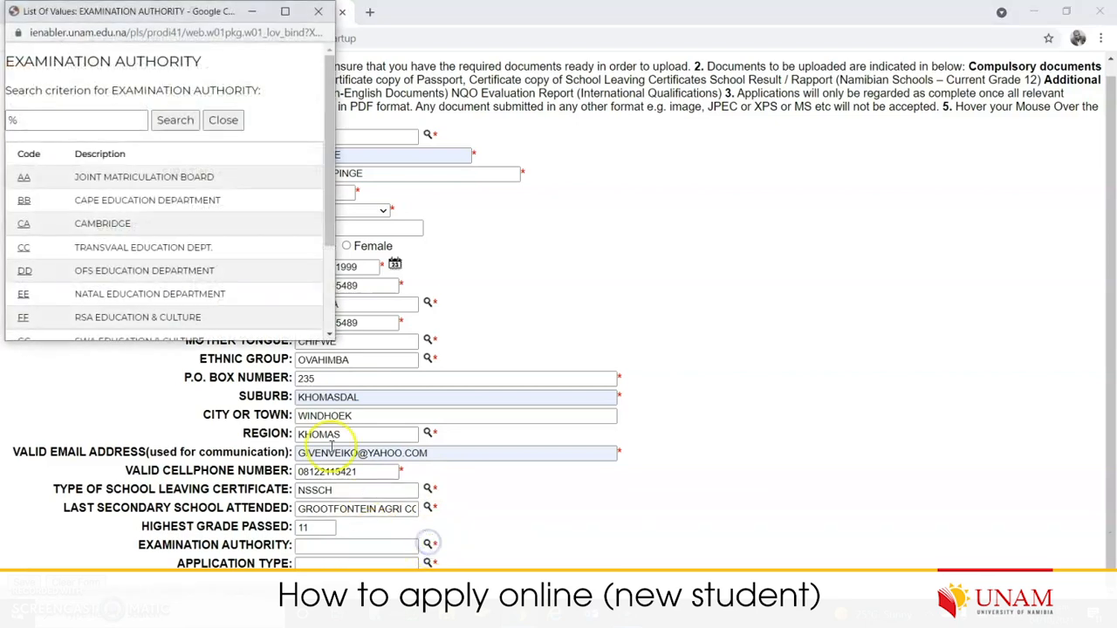
drag(331, 150, 360, 269)
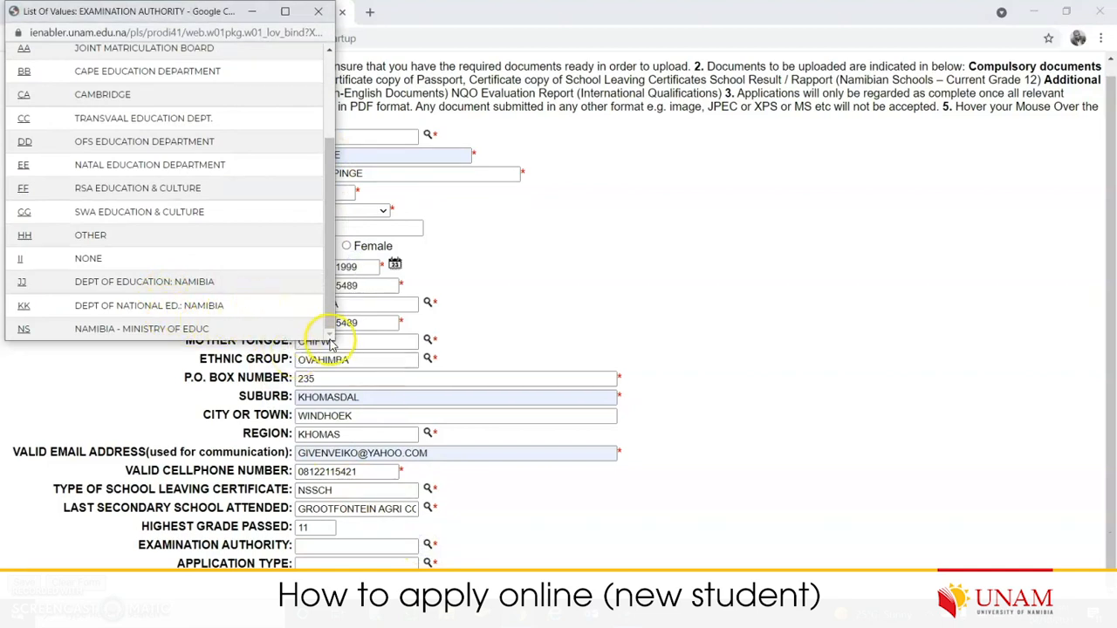
drag(336, 341, 392, 399)
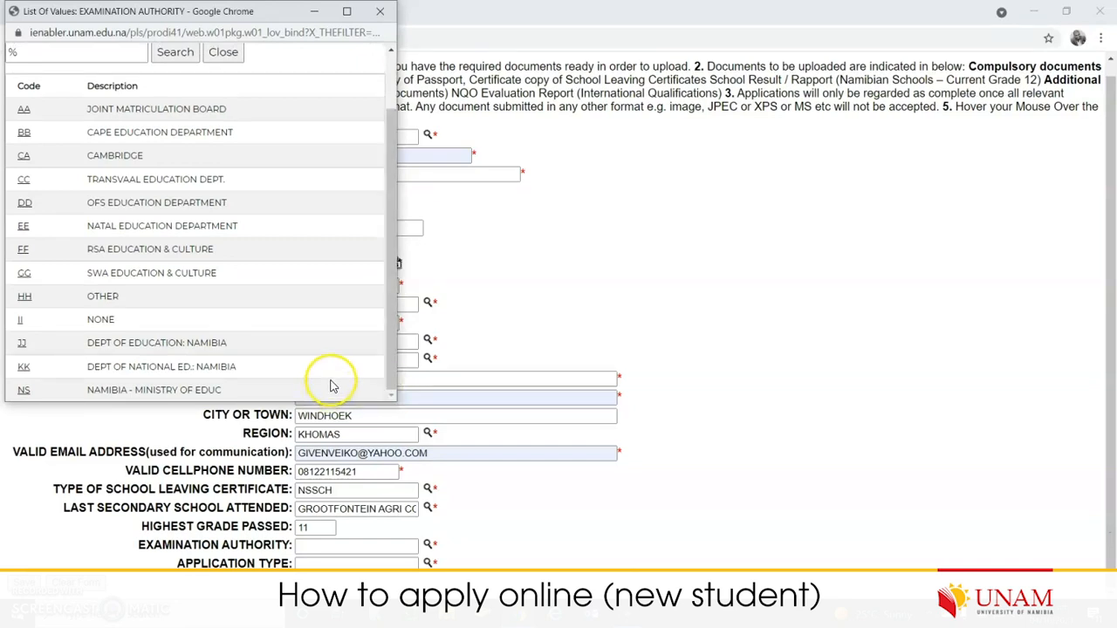
click(26, 371)
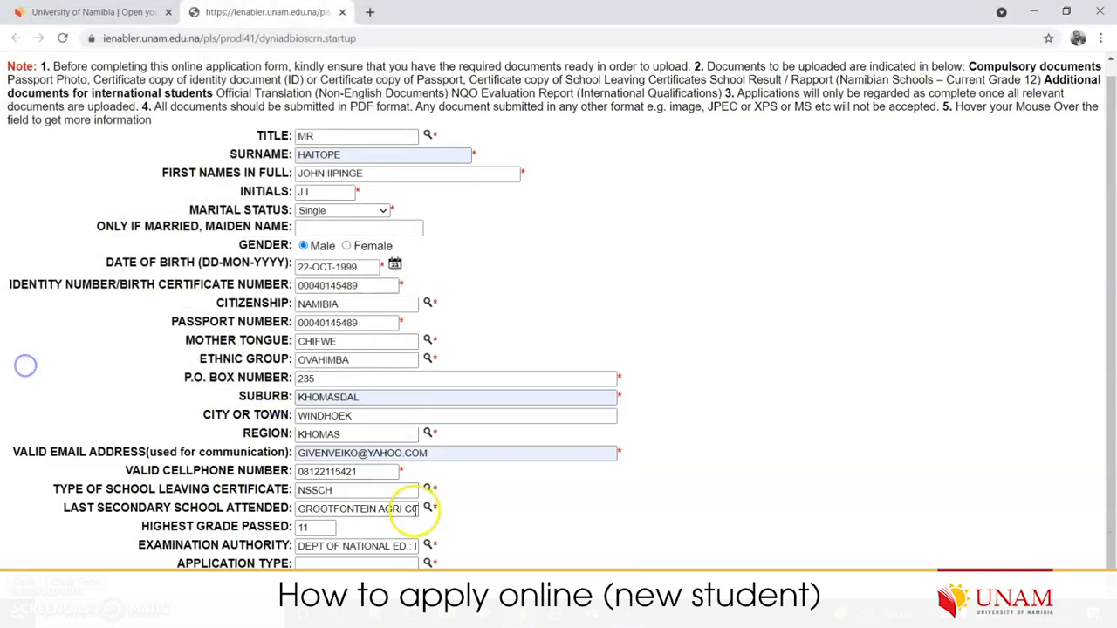
click(429, 561)
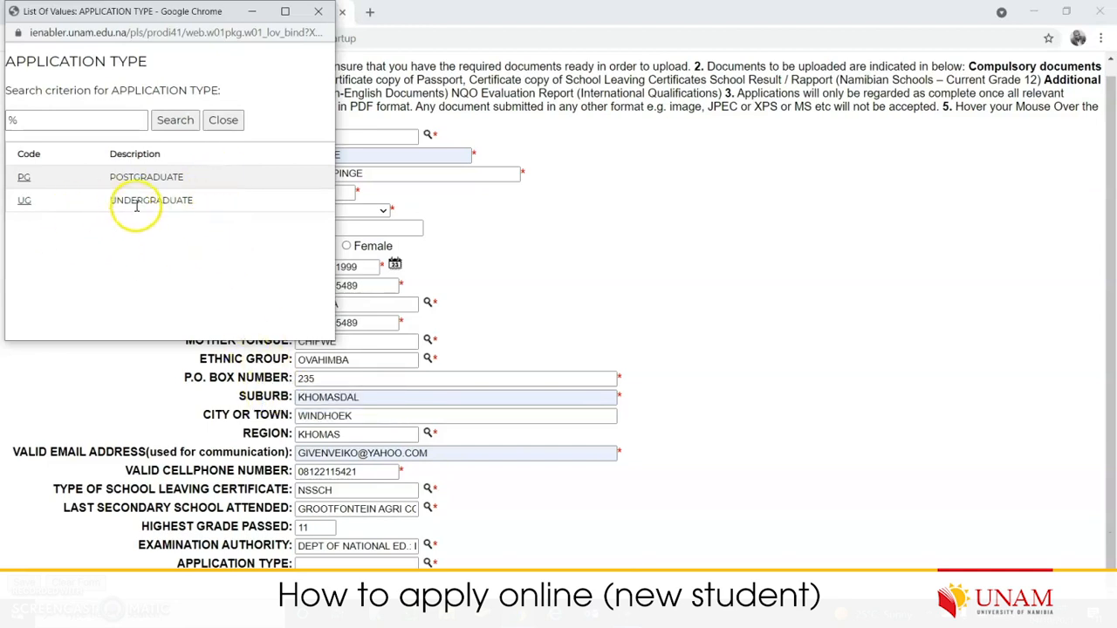
- Choose UNDERGRADUATE as the application type
double_click(75, 178)
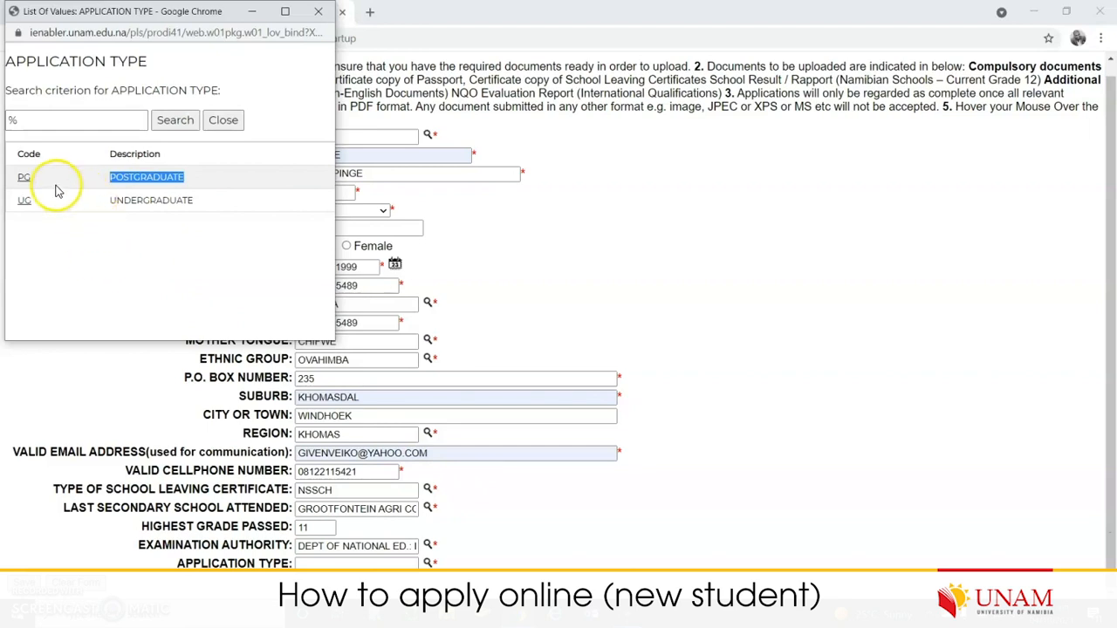
click(75, 233)
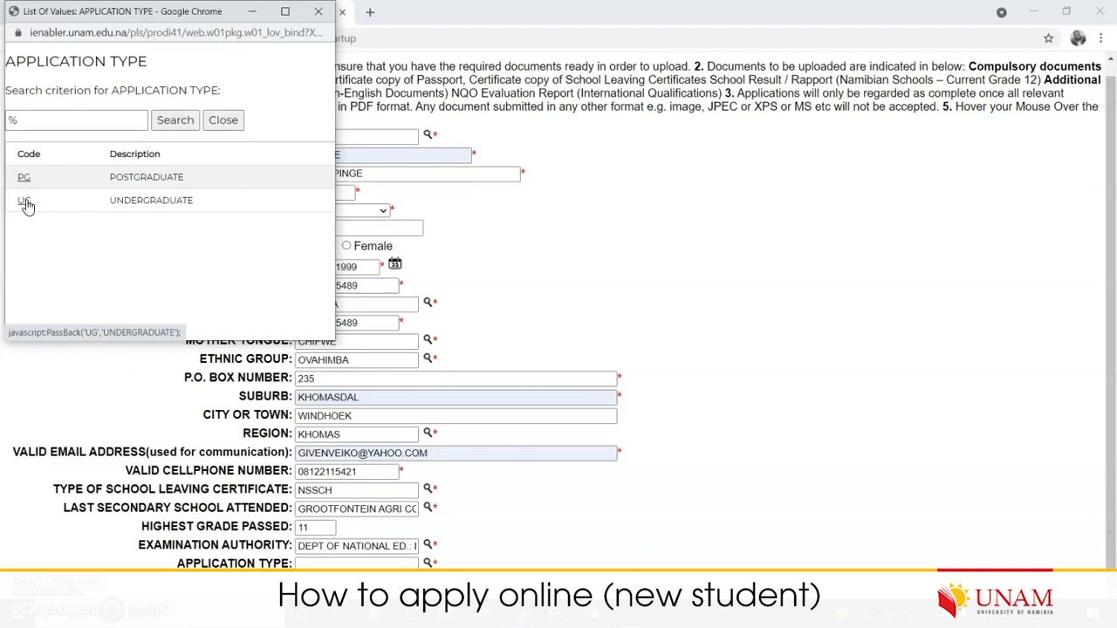
click(23, 204)
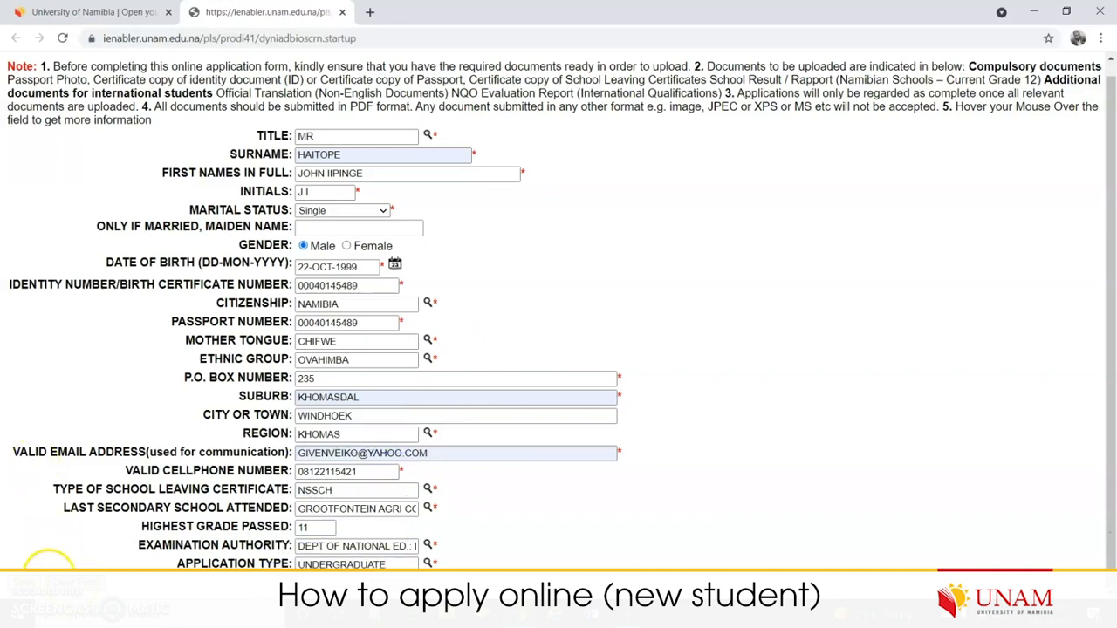
- Submit, clear the cellphone length error, trim the number to ten digits and resubmit
click(28, 578)
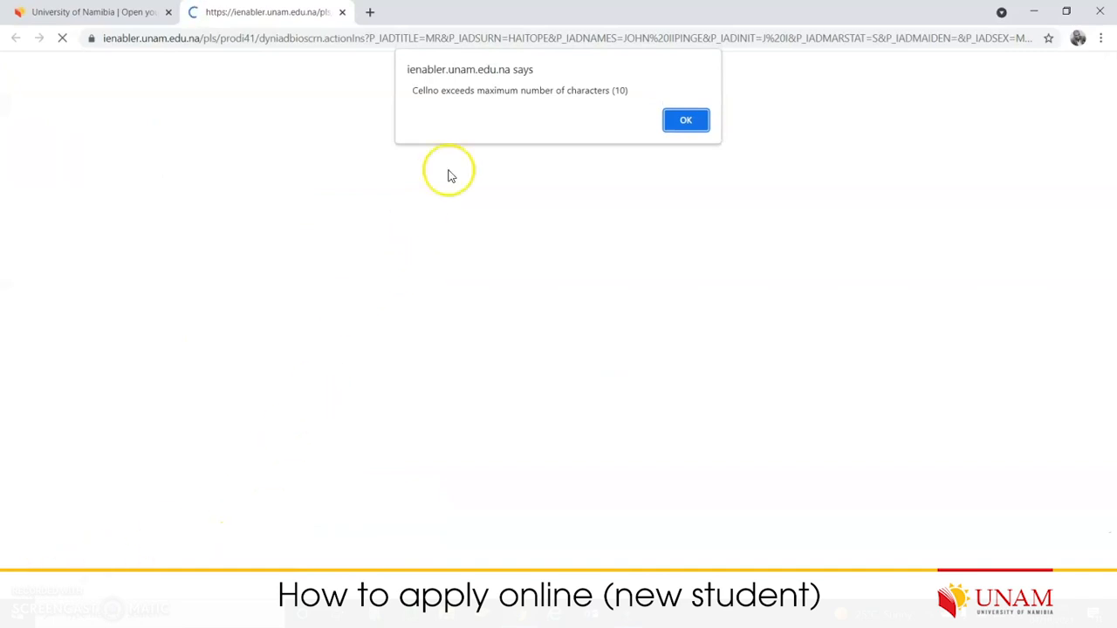
drag(454, 90, 628, 90)
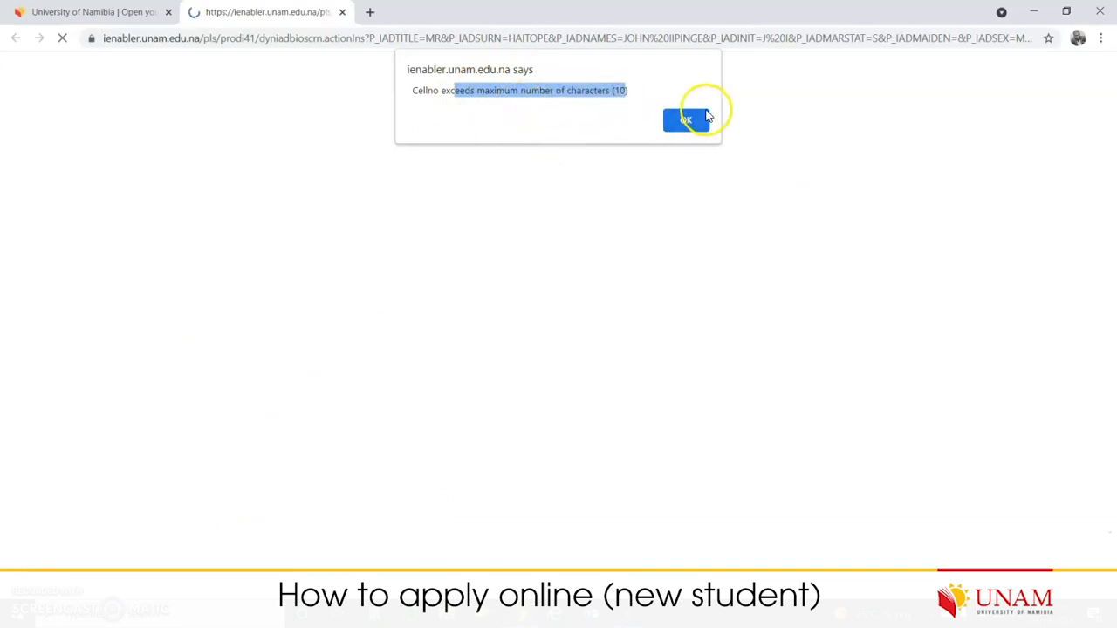
click(698, 120)
scroll(429, 467, down, 1)
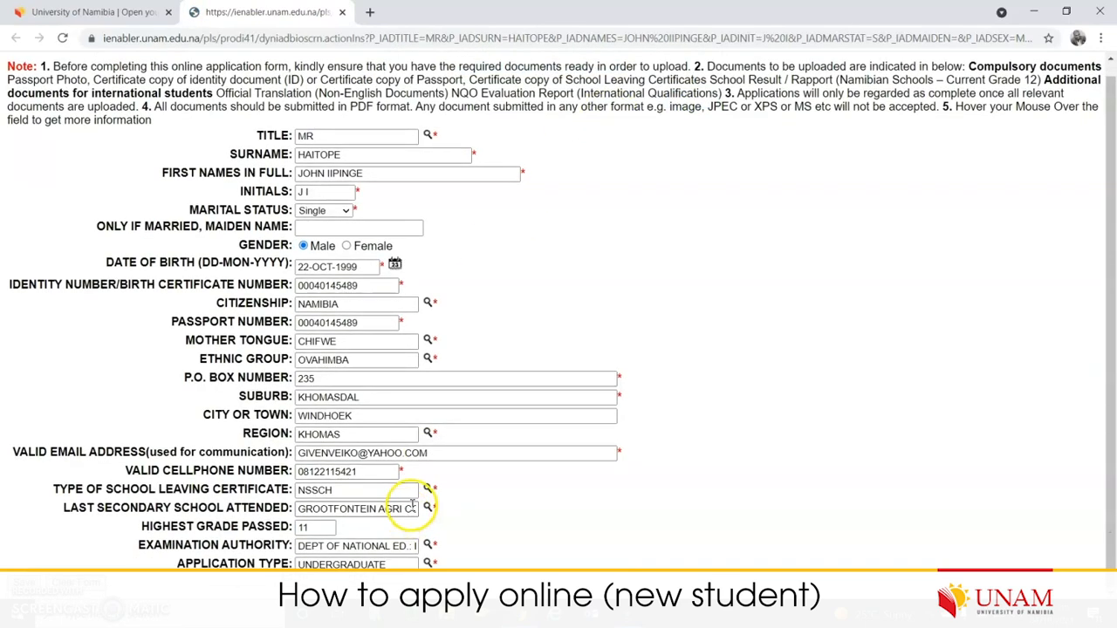
click(359, 476)
key(BackSpace)
key(BackSpace)
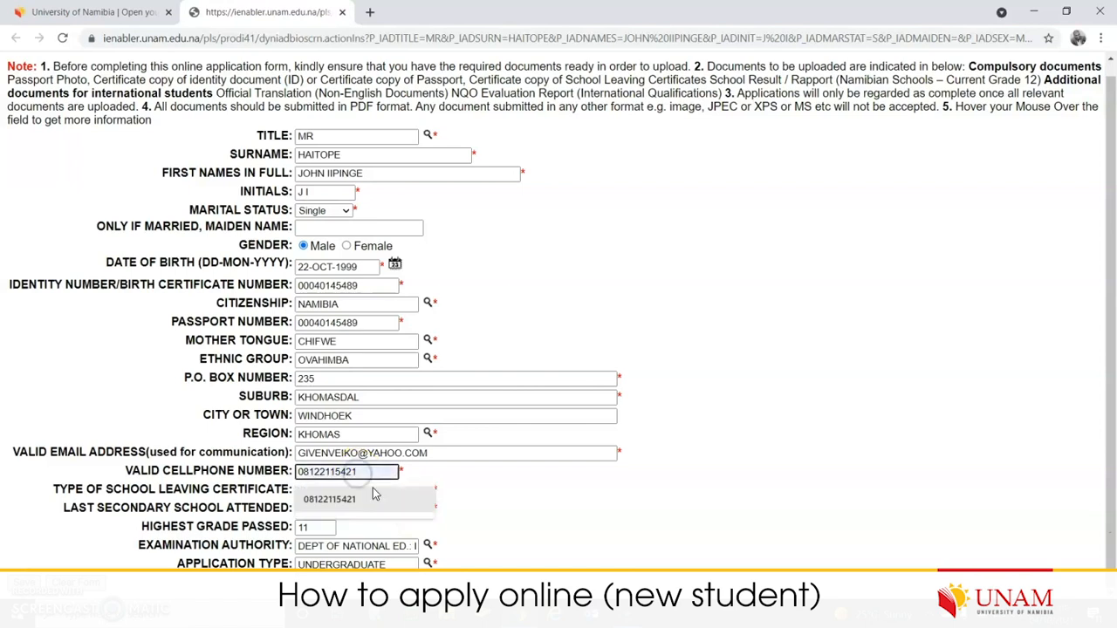
text(1)
key(Tab)
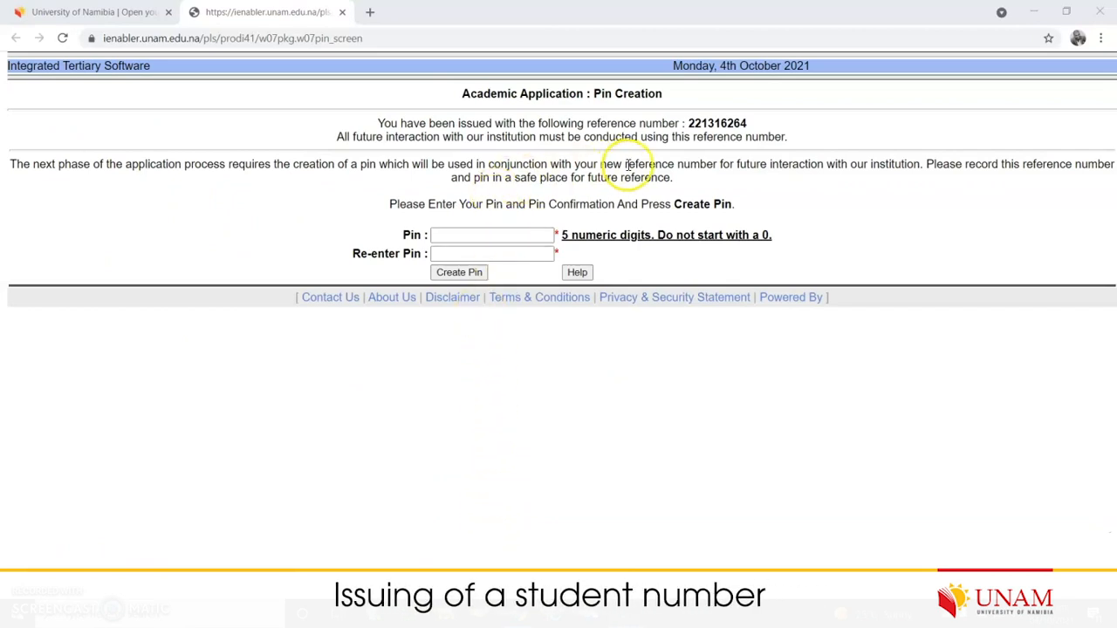
triple_click(731, 122)
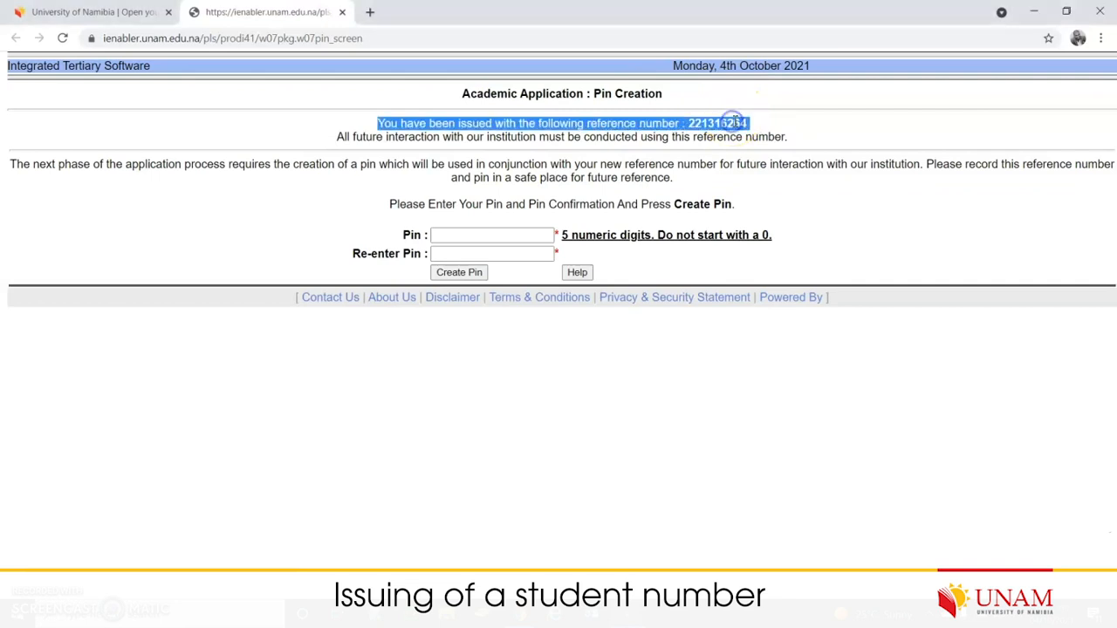
click(719, 169)
double_click(726, 125)
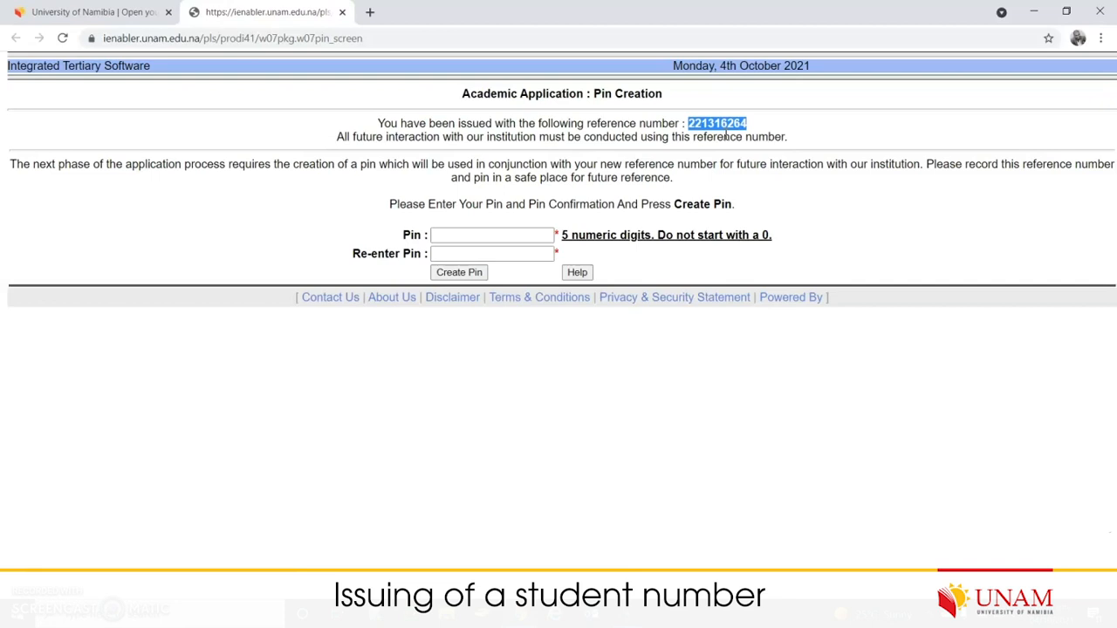
click(460, 235)
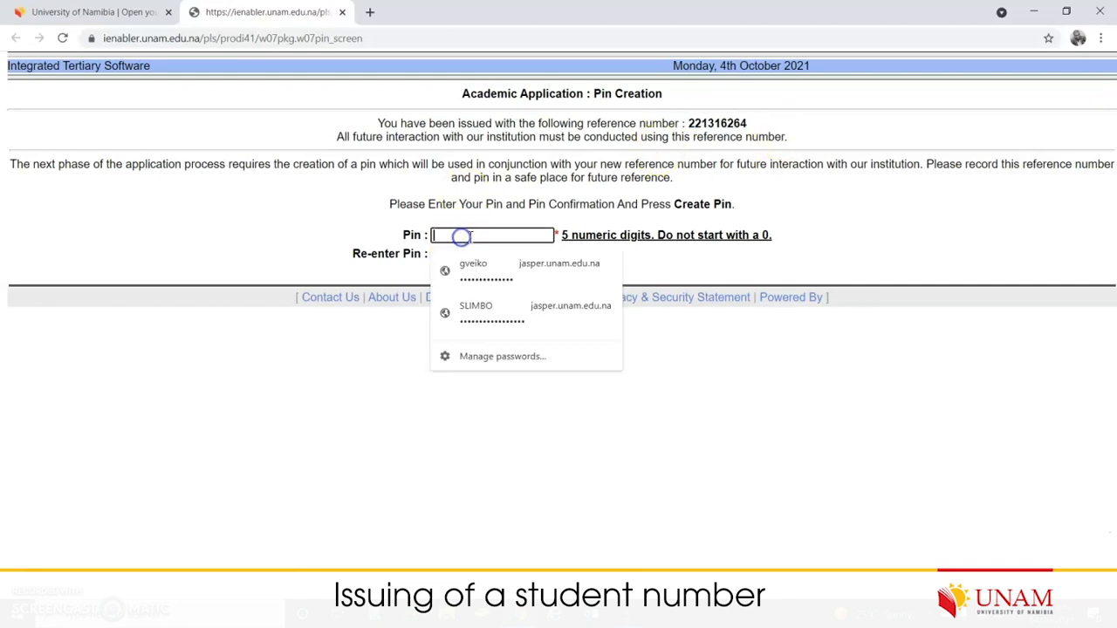
double_click(717, 123)
click(494, 234)
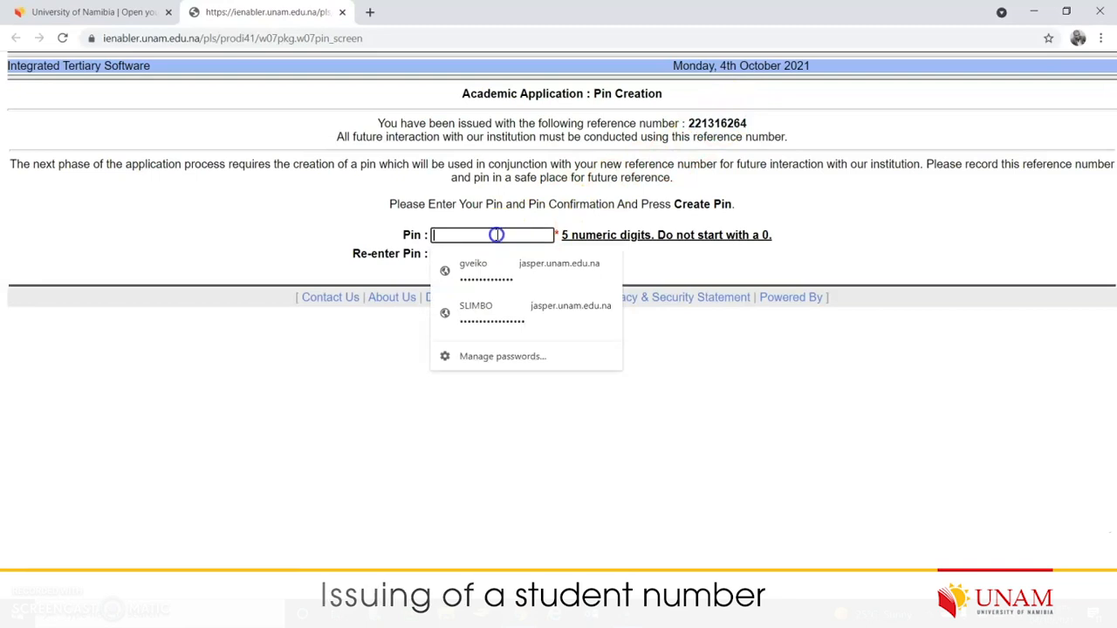
click(505, 200)
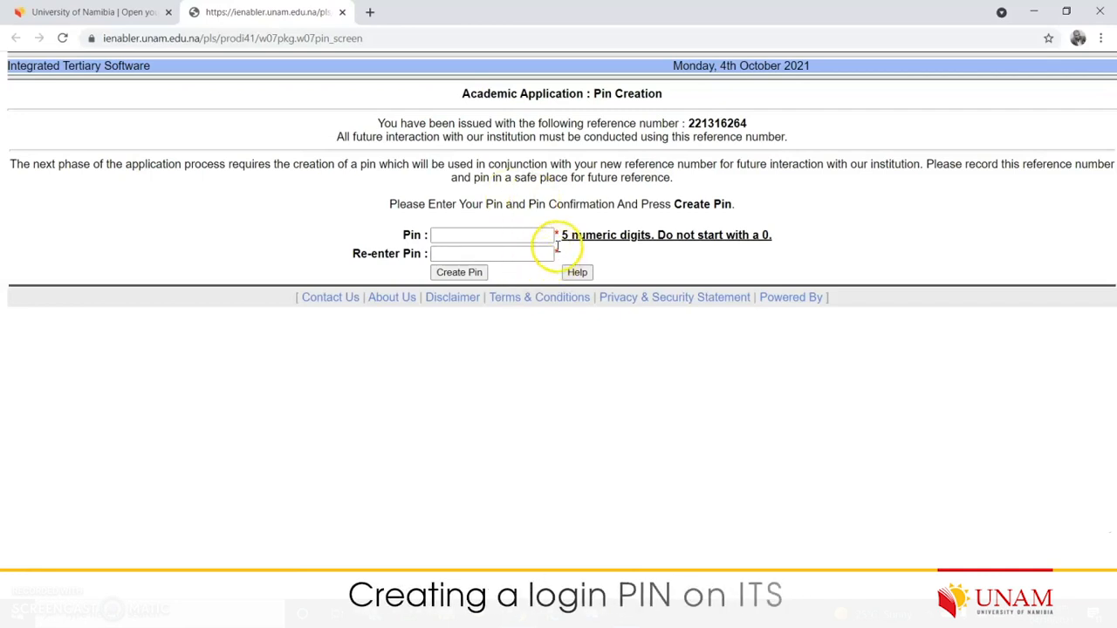
drag(563, 235, 651, 236)
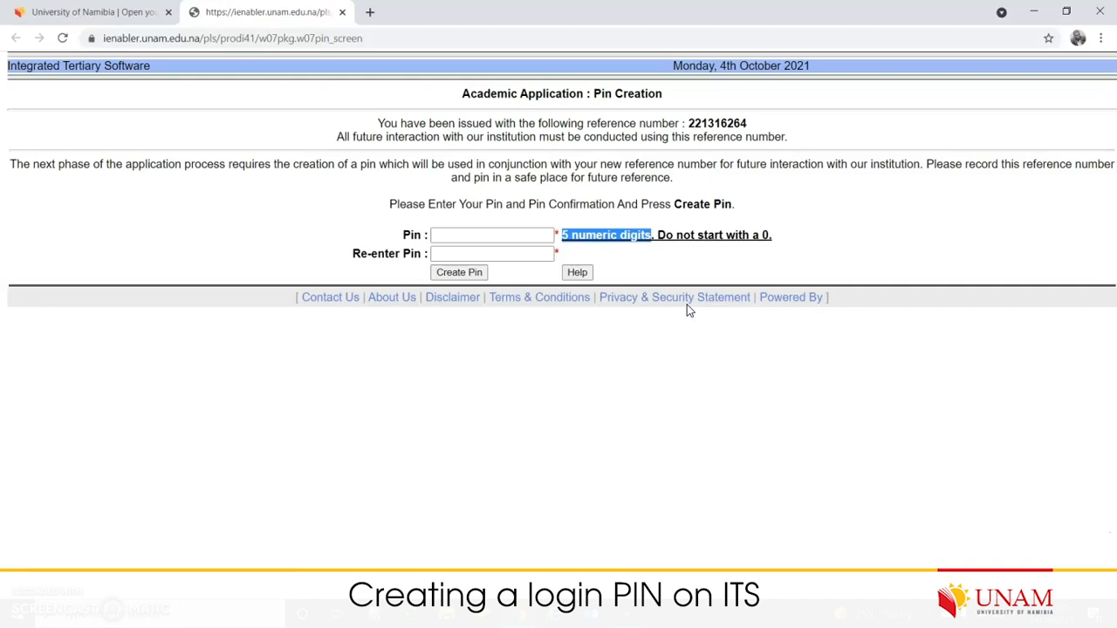
click(765, 236)
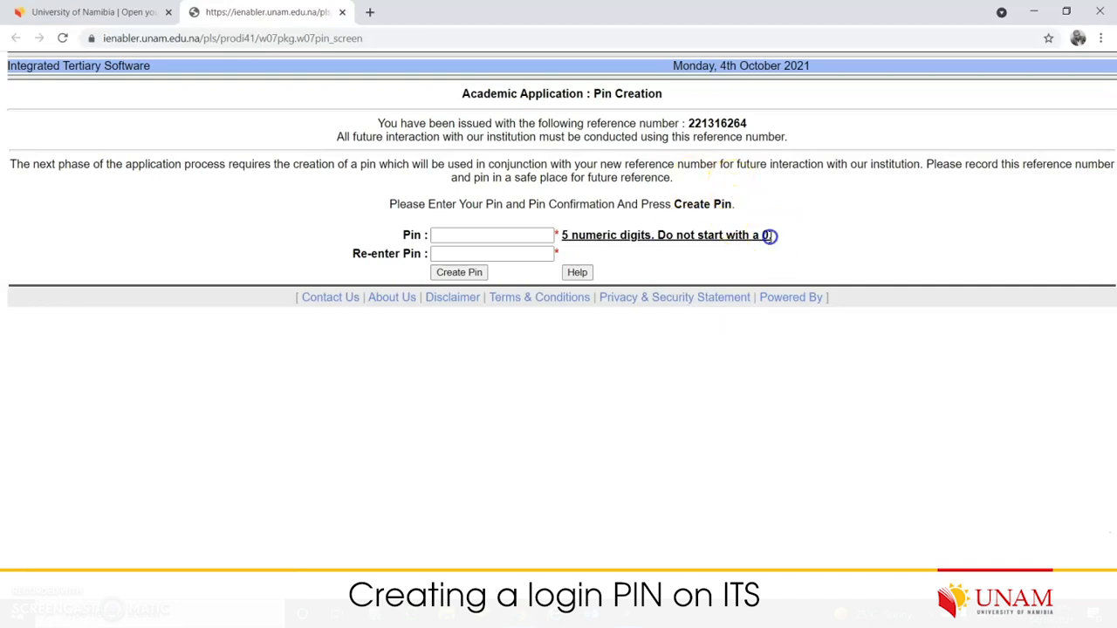
double_click(765, 236)
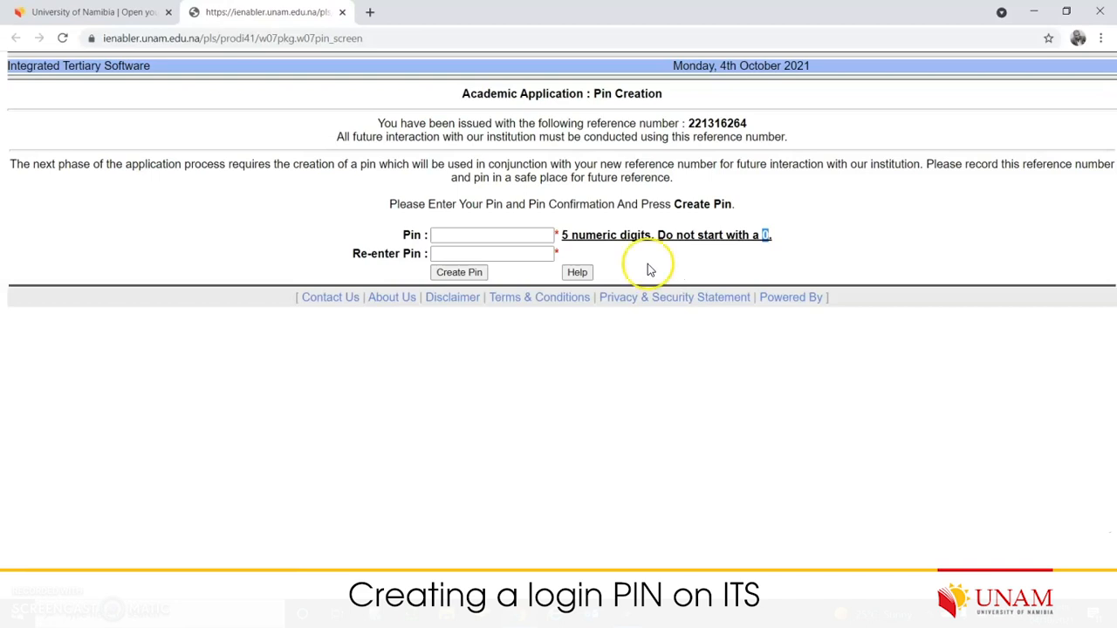
- Enter and confirm the five-digit PIN, then create it to open the student portal
click(509, 235)
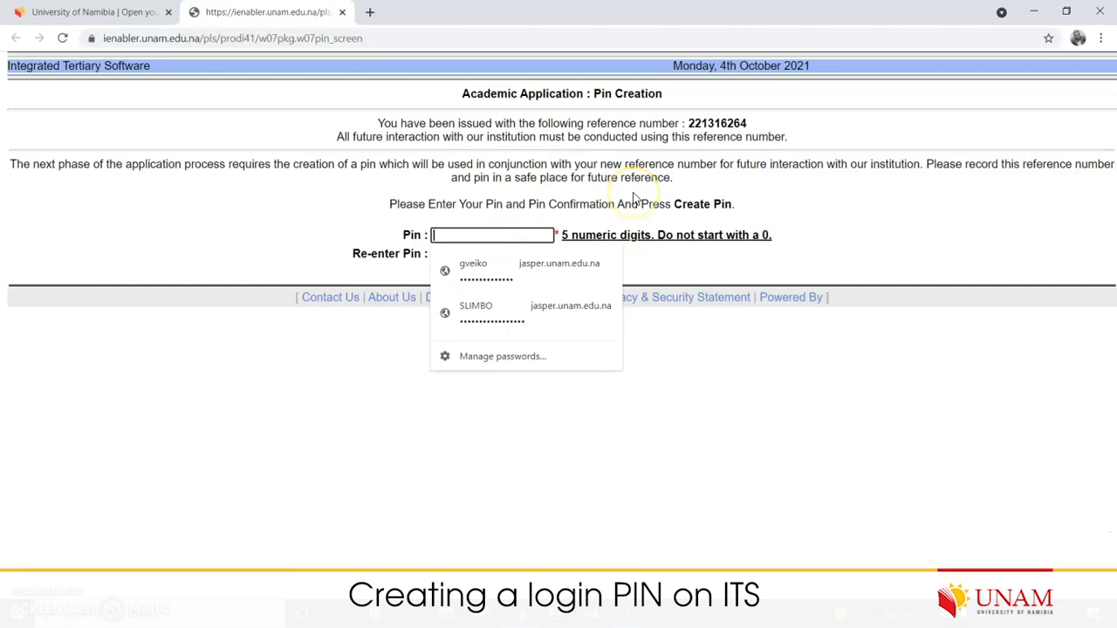
text(1)
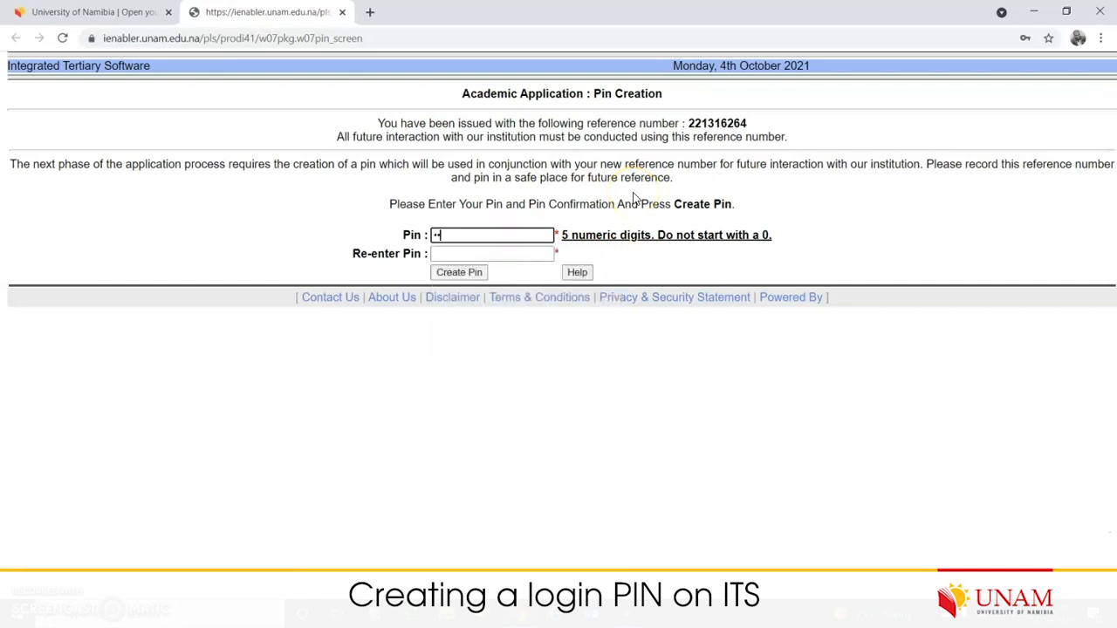
click(486, 254)
text(1)
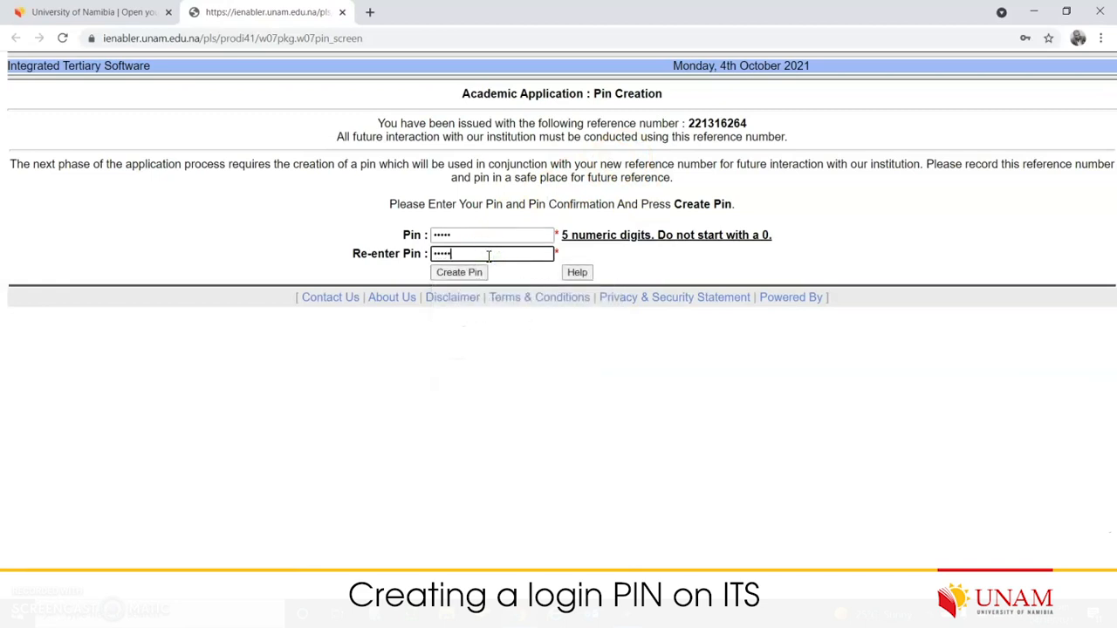
double_click(715, 123)
click(460, 274)
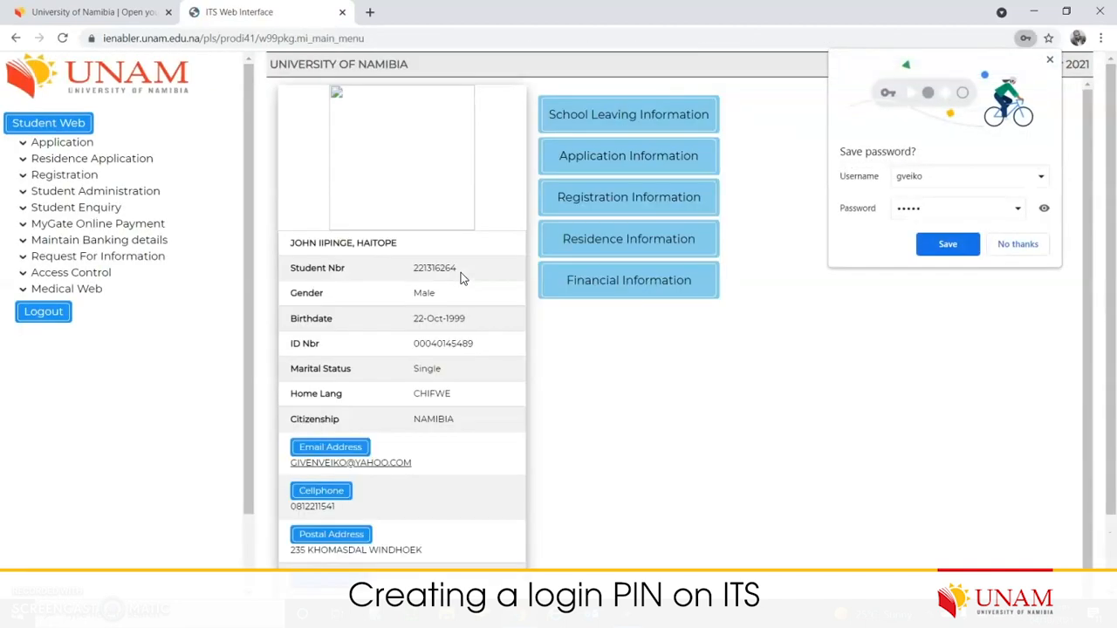
- Close Chrome's 'Save password?' bubble and scroll through the profile details on the main menu
click(1049, 60)
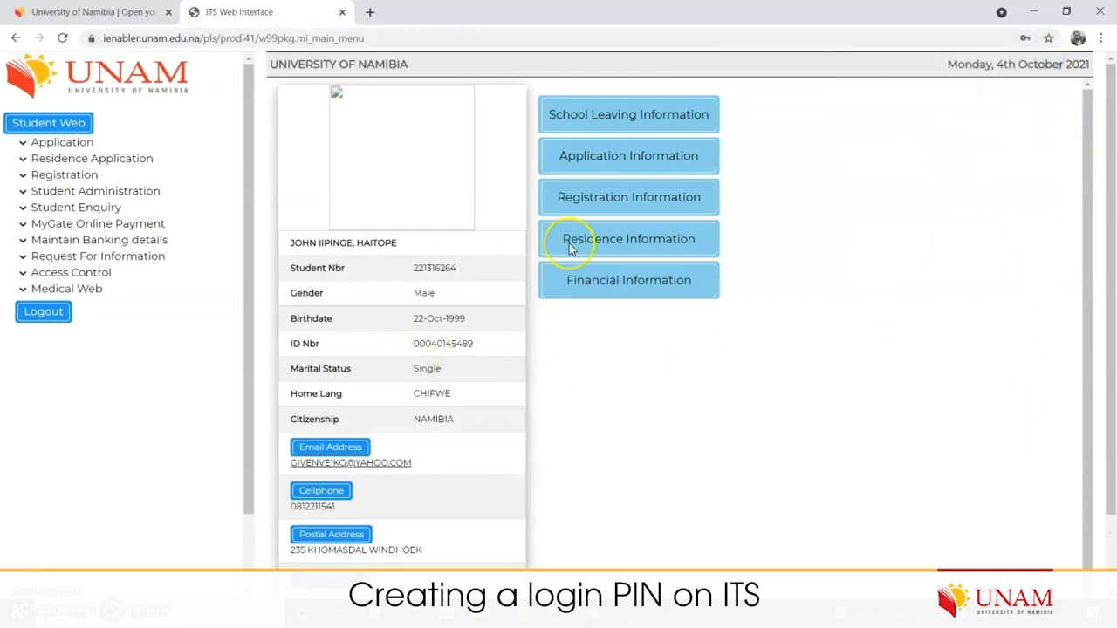
scroll(828, 239, down, 1)
scroll(698, 440, up, 1)
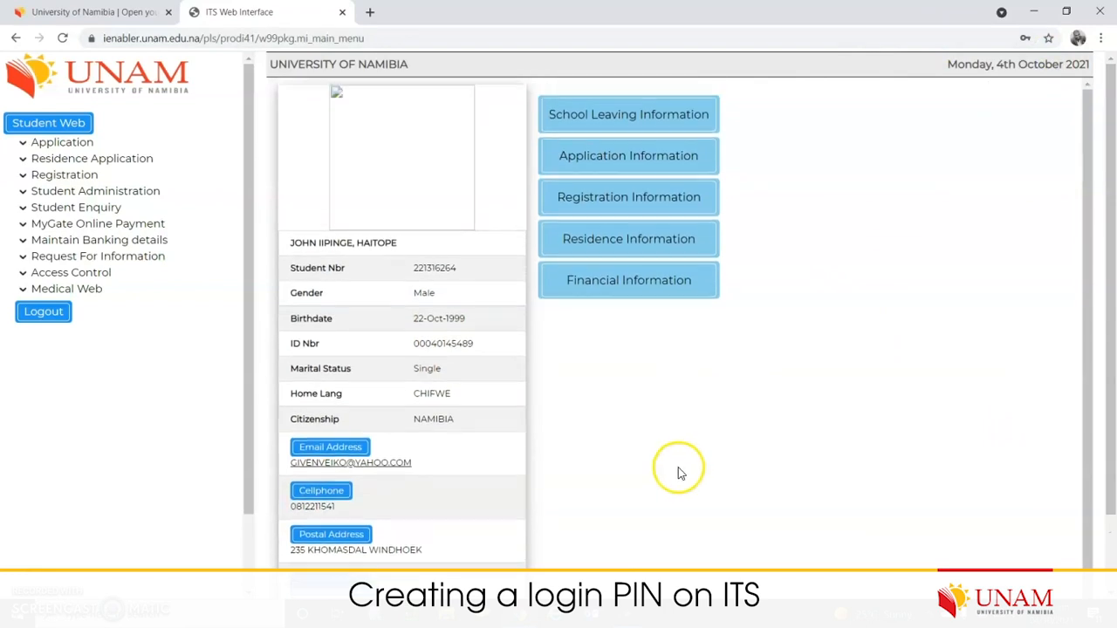
scroll(633, 460, down, 1)
scroll(644, 472, up, 1)
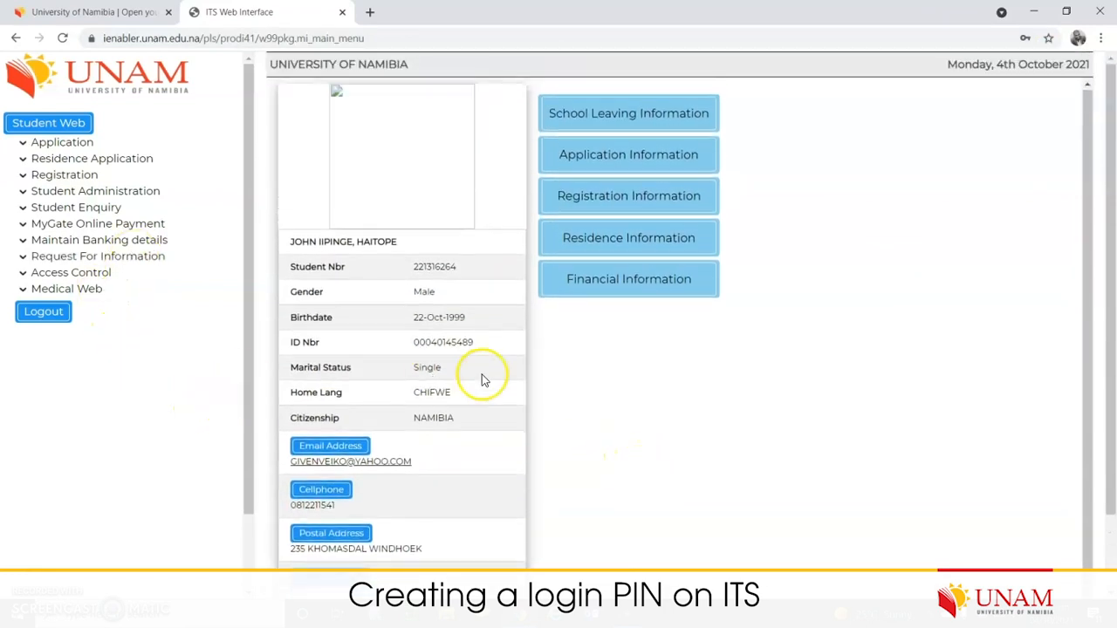
scroll(524, 377, down, 1)
scroll(646, 417, up, 1)
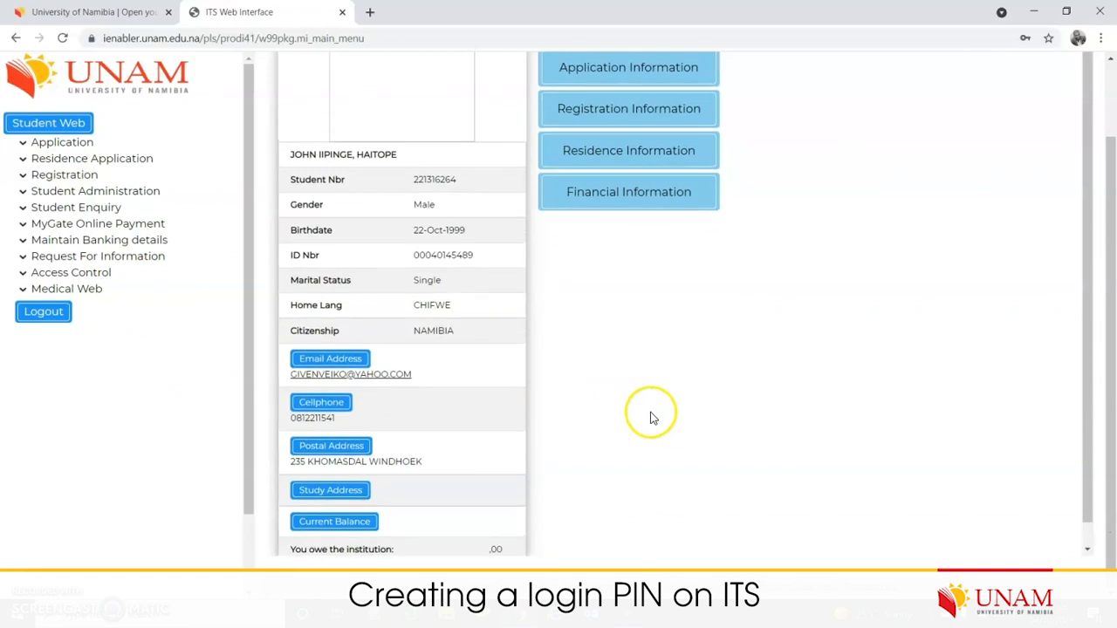
scroll(681, 388, up, 1)
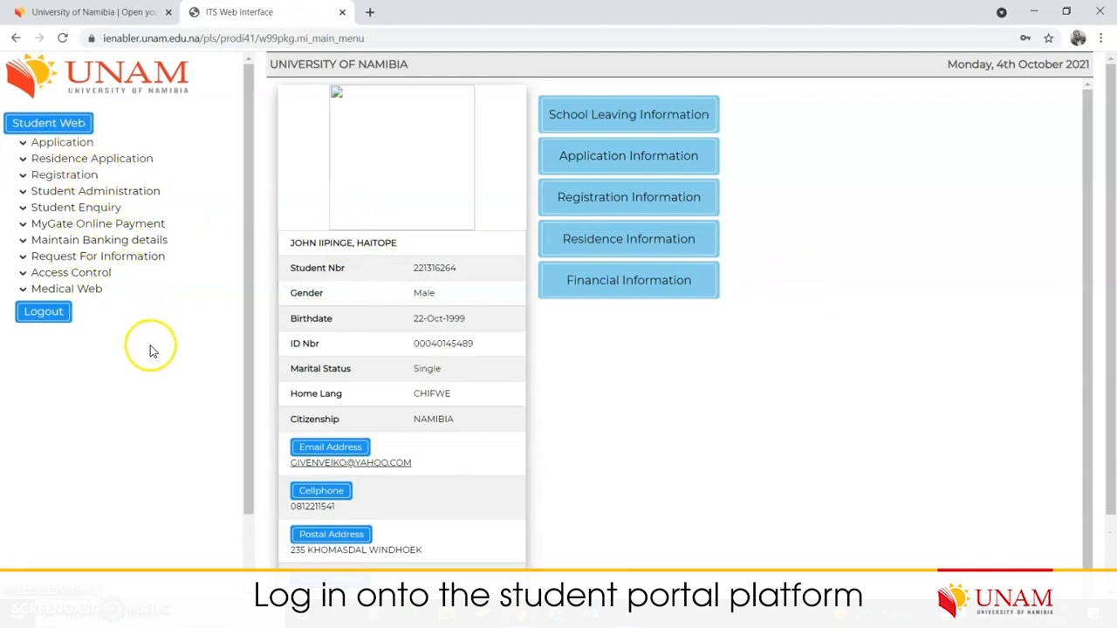
- Look over the portal page, then switch to the University of Namibia homepage tab
scroll(618, 441, down, 1)
scroll(622, 442, up, 1)
scroll(624, 447, down, 1)
scroll(624, 448, up, 1)
drag(249, 357, 270, 281)
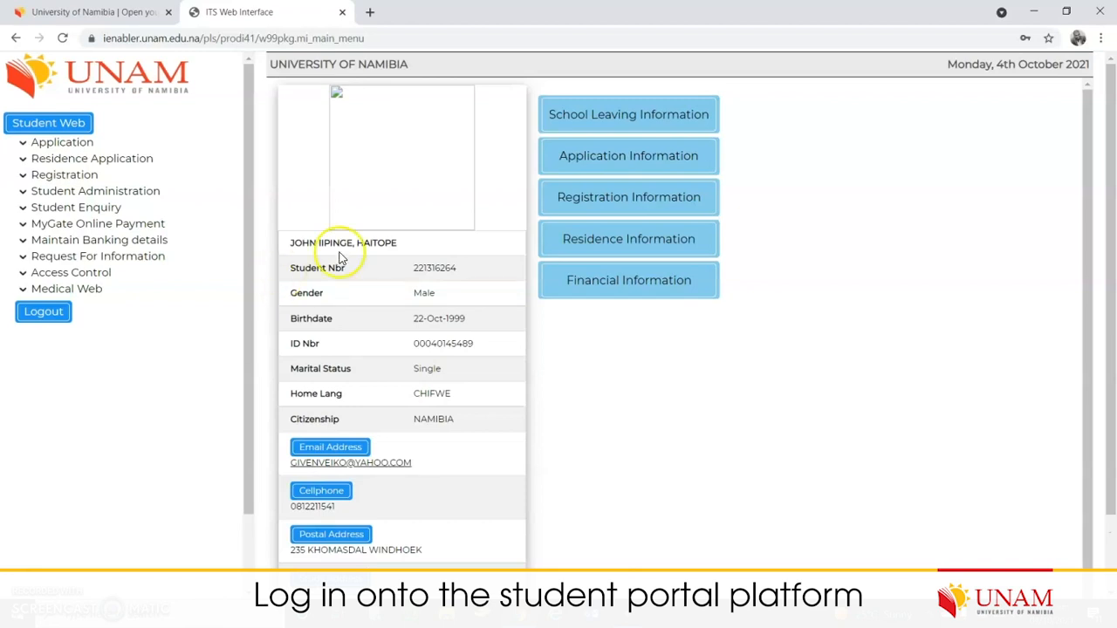
scroll(621, 406, down, 3)
scroll(634, 423, up, 1)
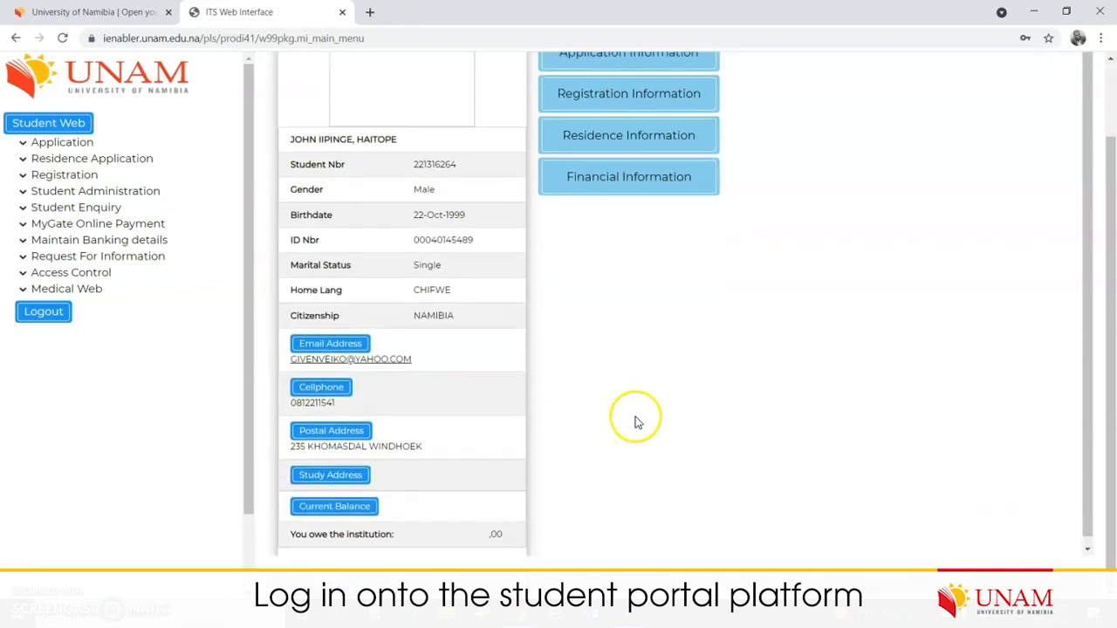
scroll(636, 420, up, 2)
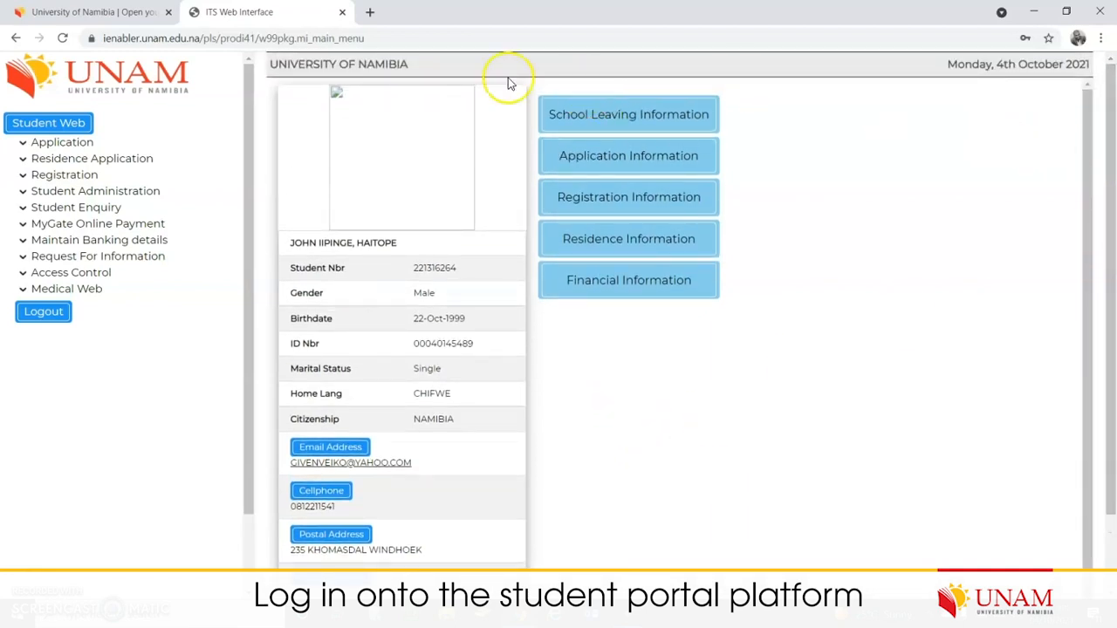
click(107, 18)
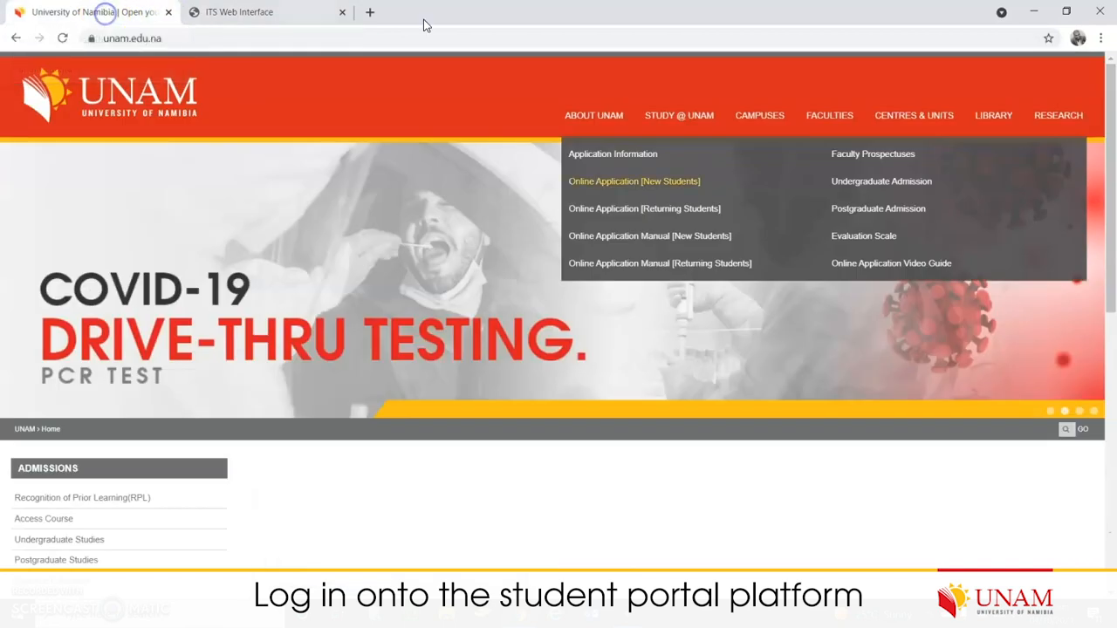
- Highlight the university's main phone number at the bottom of the UNAM homepage
drag(1101, 122, 1108, 505)
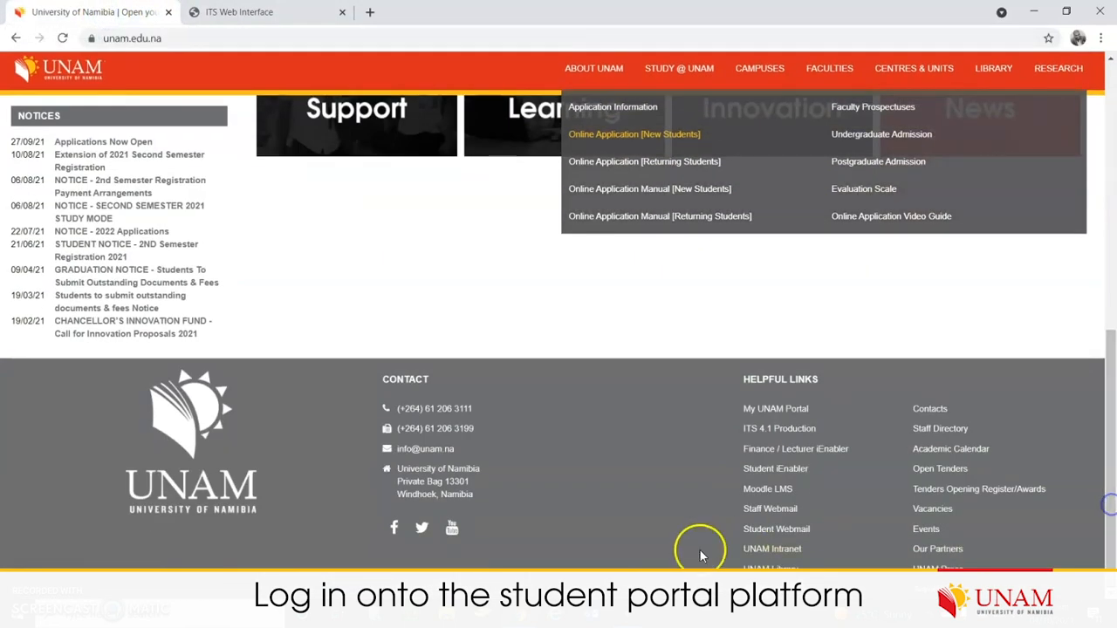
drag(476, 409, 393, 409)
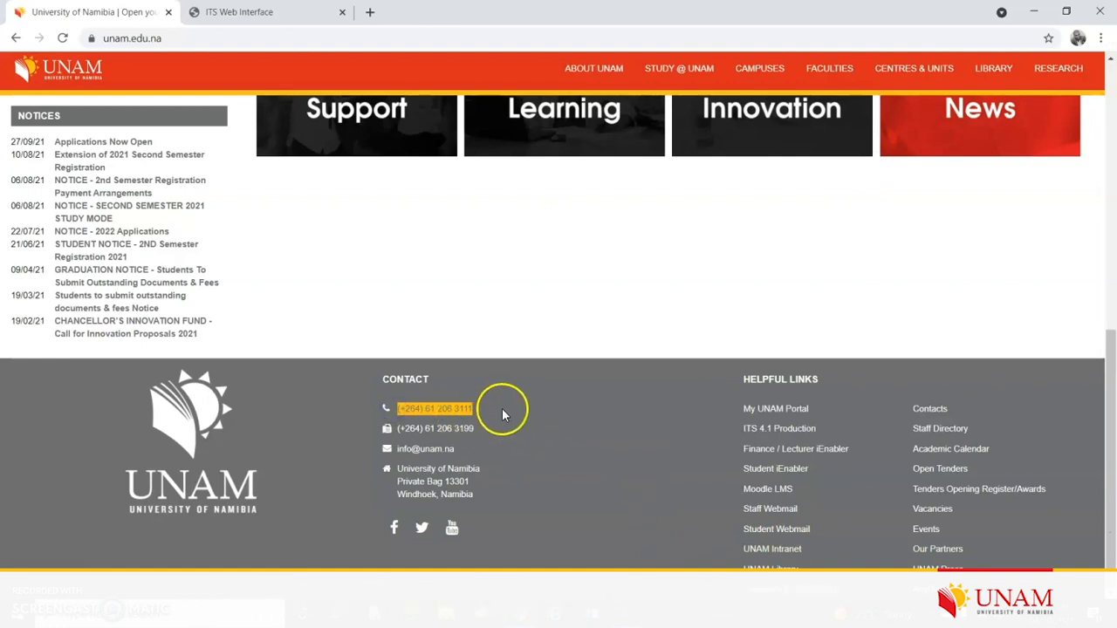
drag(1108, 407, 1108, 120)
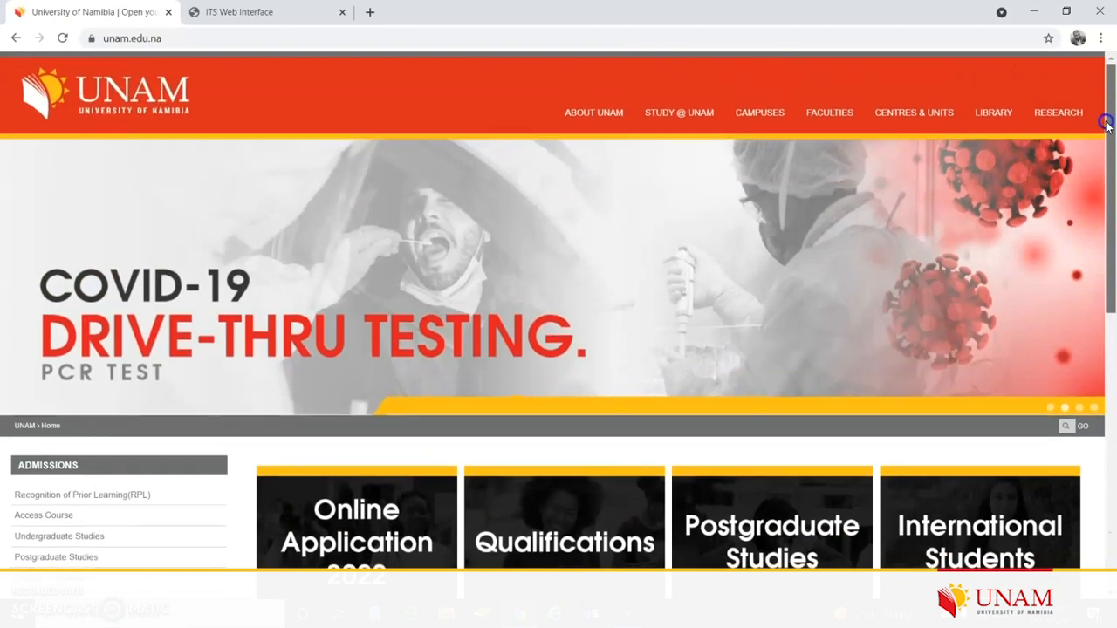
- Go to the Economics department page via Faculties > Economics & Management Sciences > Departments
mouse_move(825, 135)
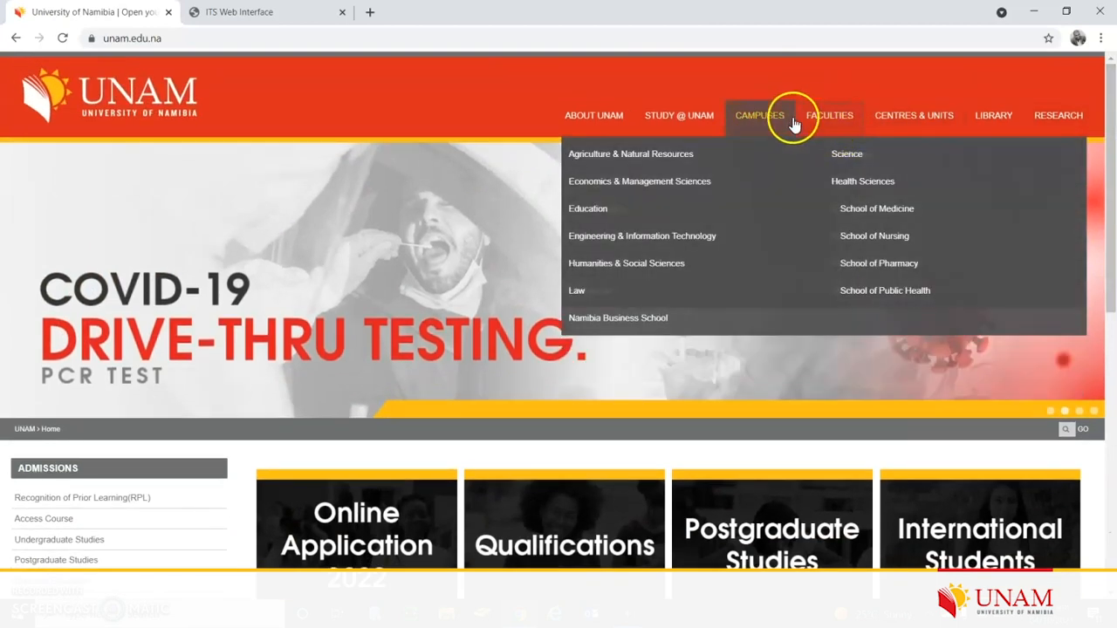
click(667, 185)
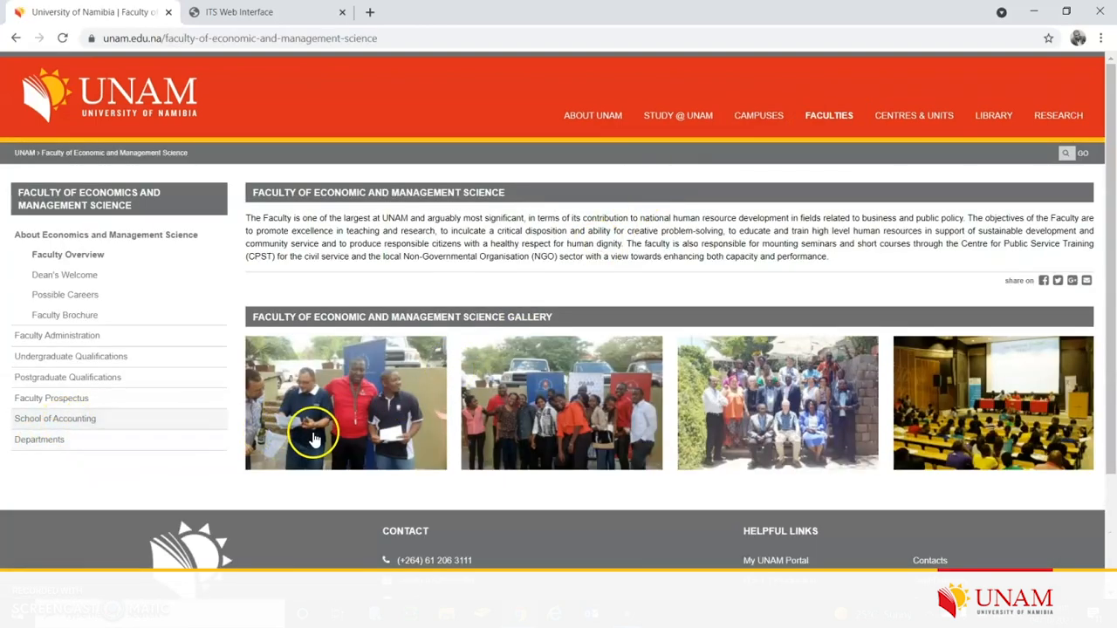
click(39, 439)
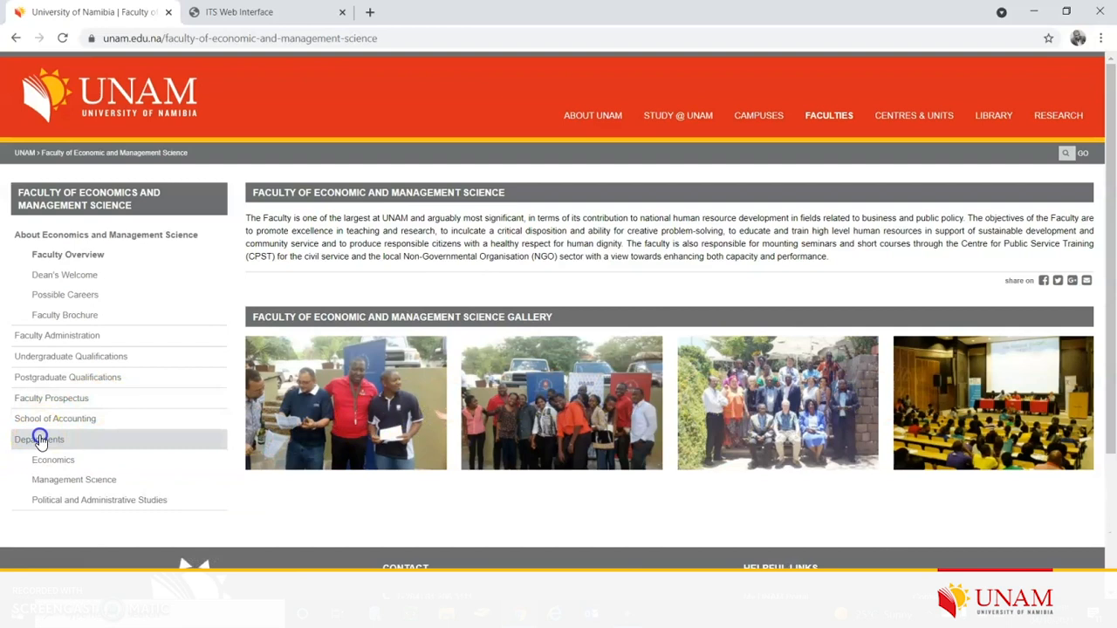
click(65, 460)
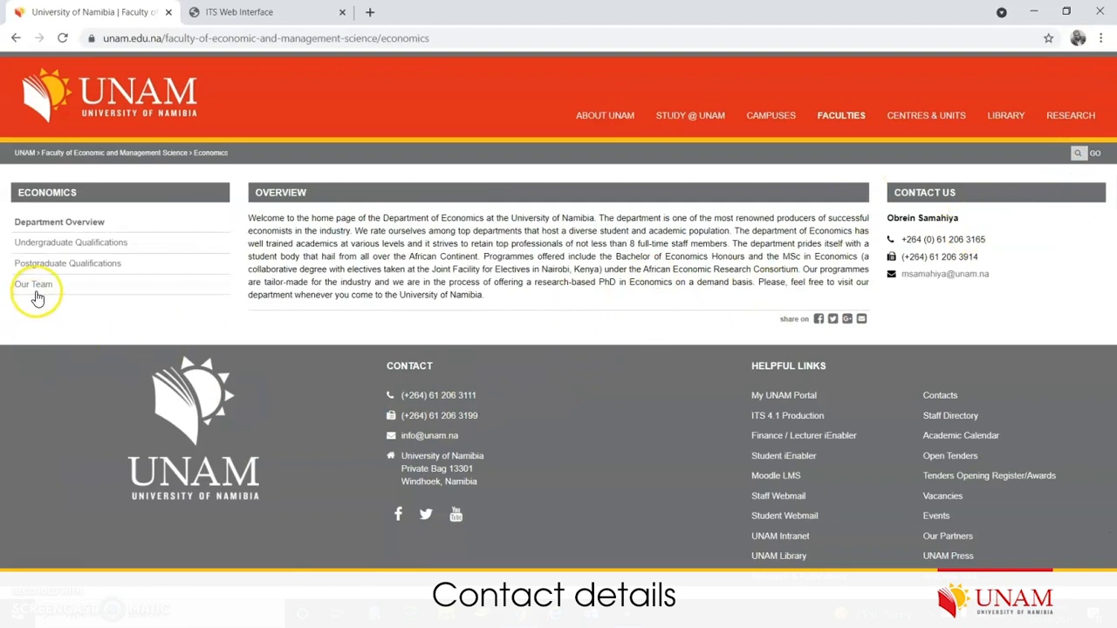
- Highlight the Economics department's Contact Us phone numbers and e-mail
drag(979, 260, 892, 242)
click(1037, 280)
drag(1028, 288, 897, 237)
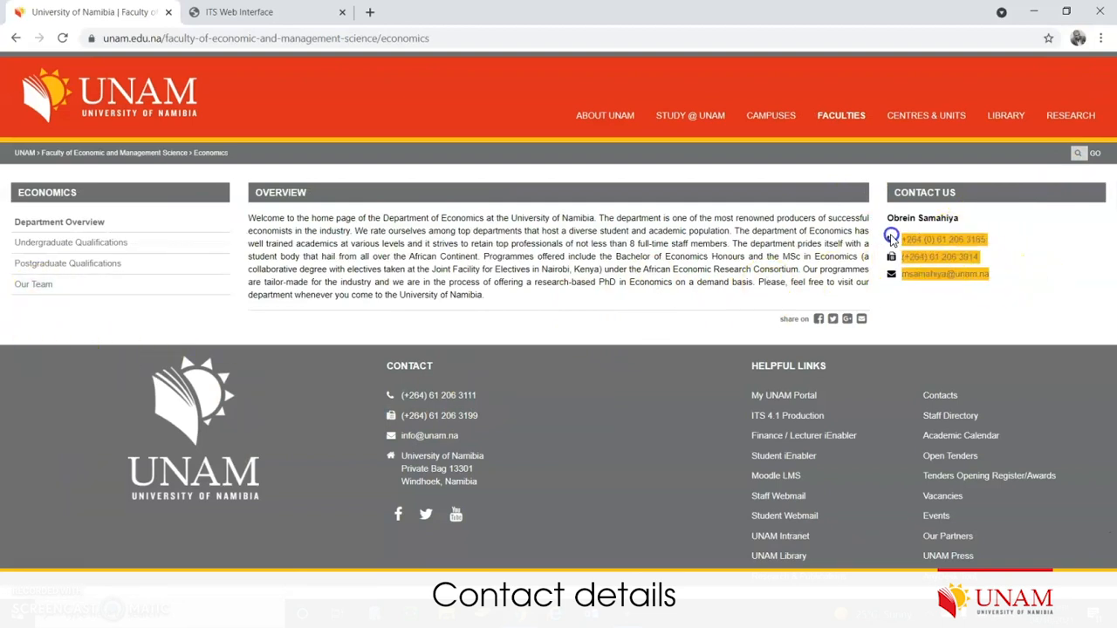
- Open the head of department's profile from Our Team and highlight their contact details
click(35, 291)
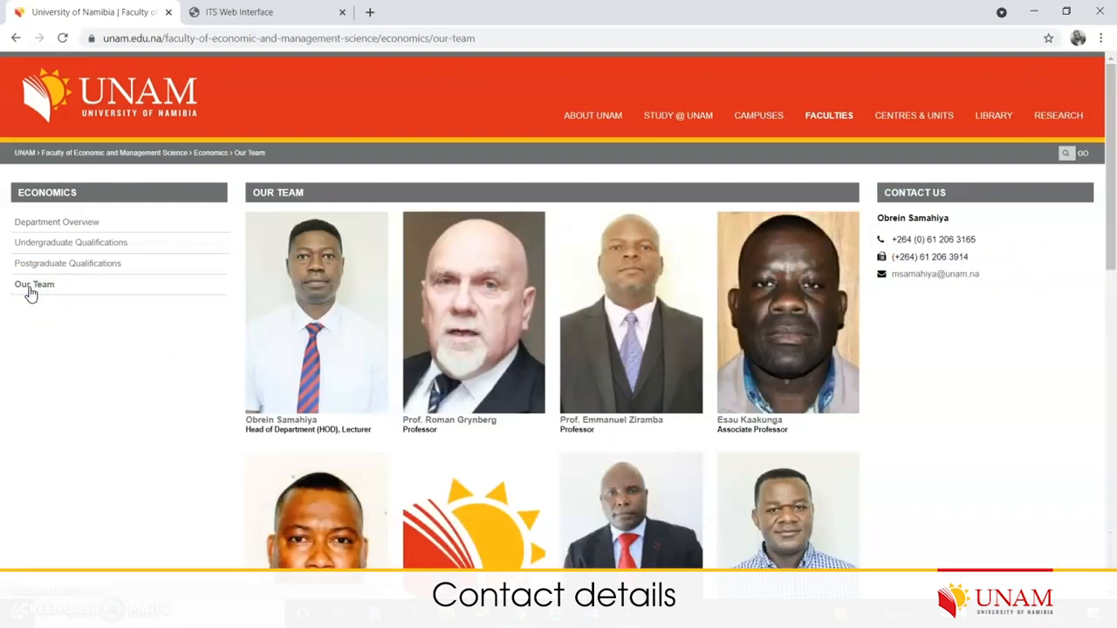
scroll(988, 548, down, 2)
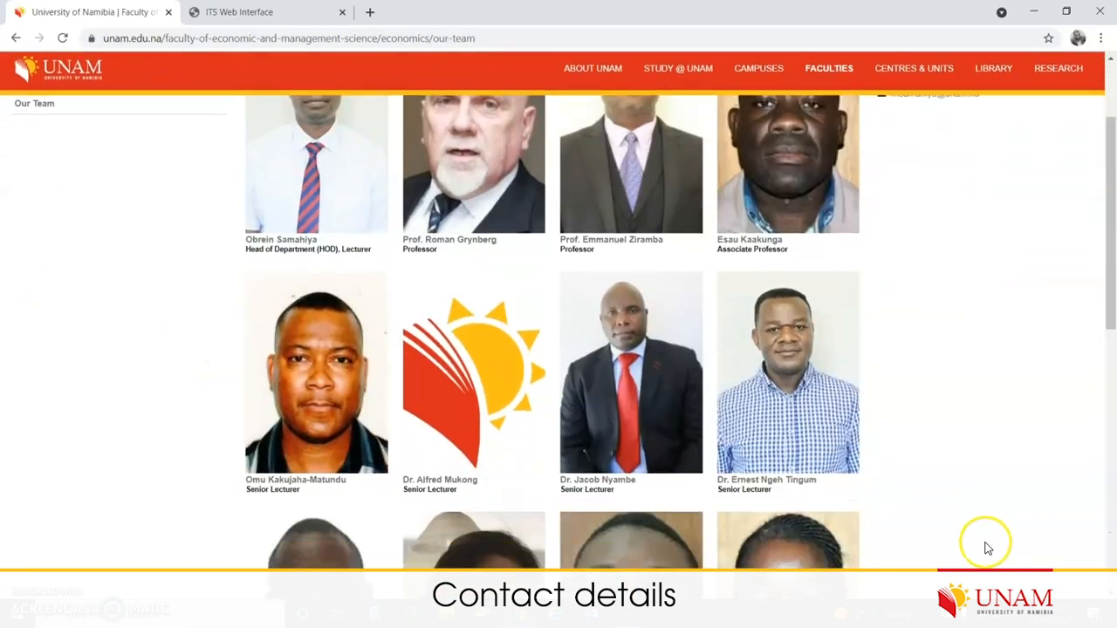
scroll(561, 407, up, 3)
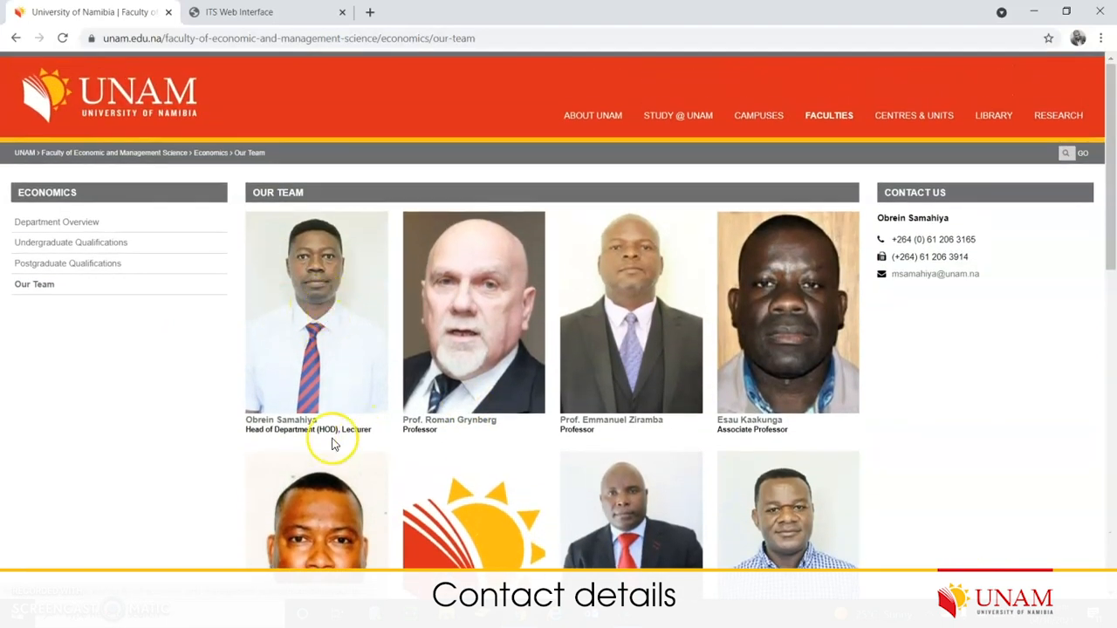
scroll(858, 474, down, 2)
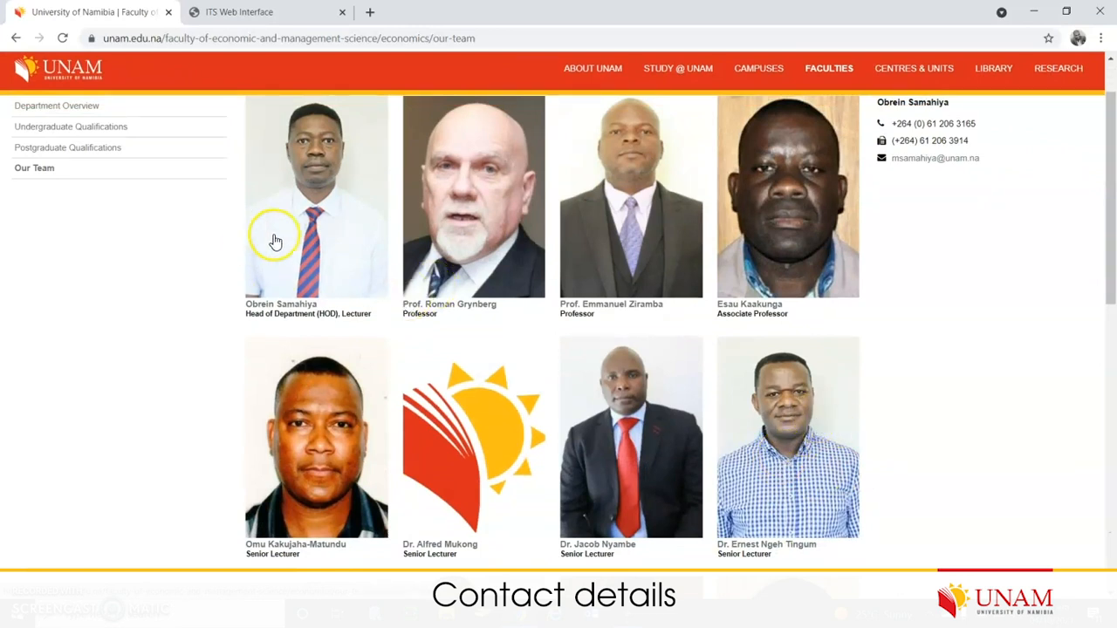
click(316, 242)
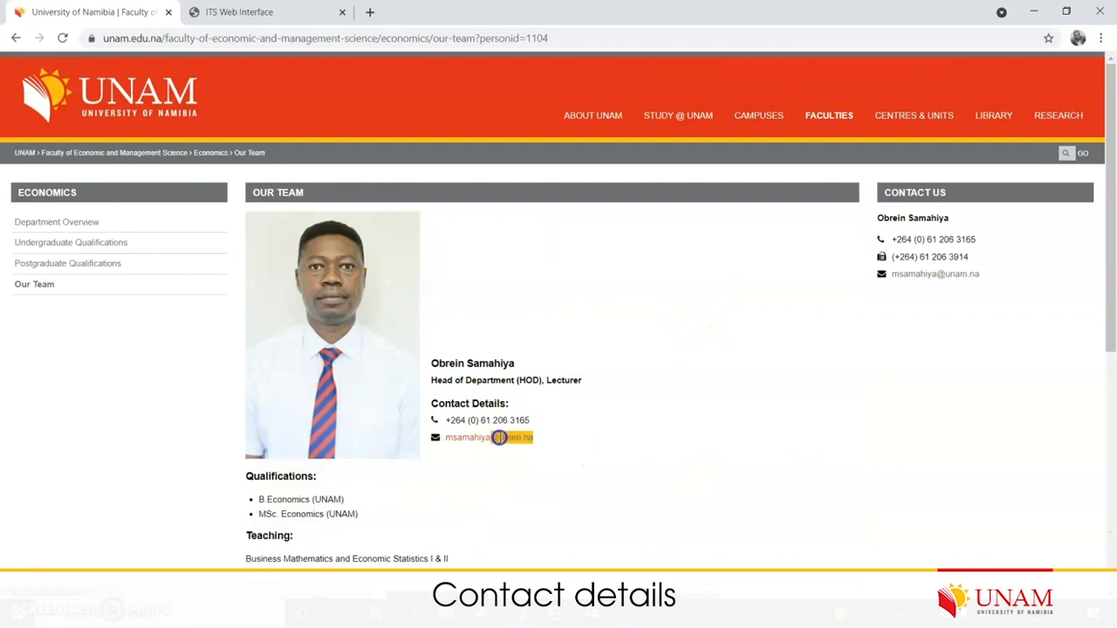
drag(499, 437, 425, 398)
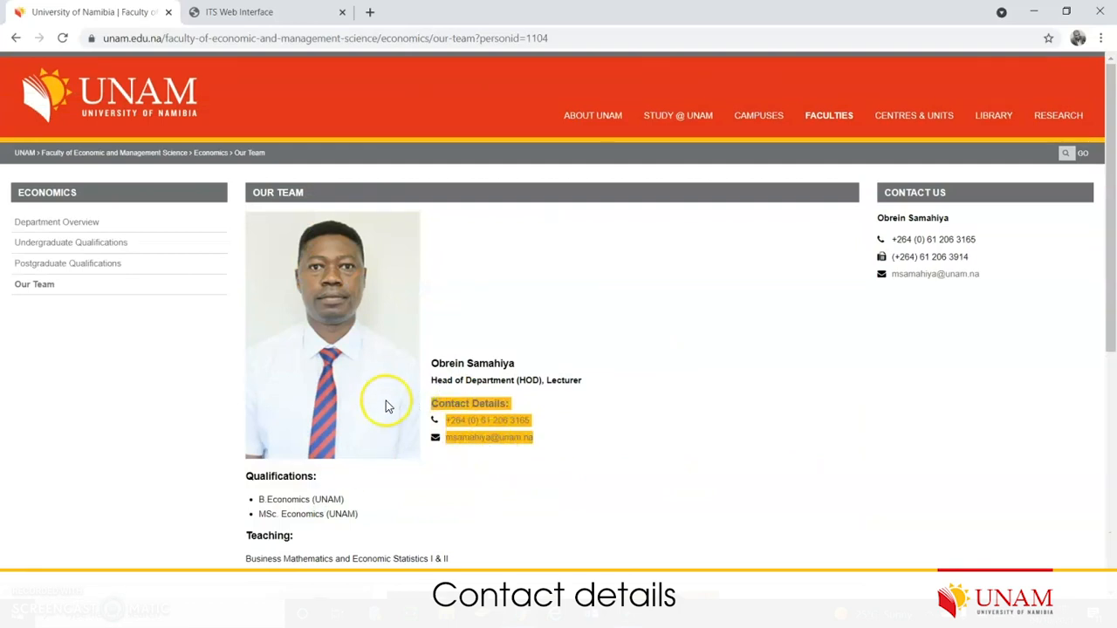
- Open another lecturer's profile from Our Team and highlight their phone, e-mail and office number
click(44, 287)
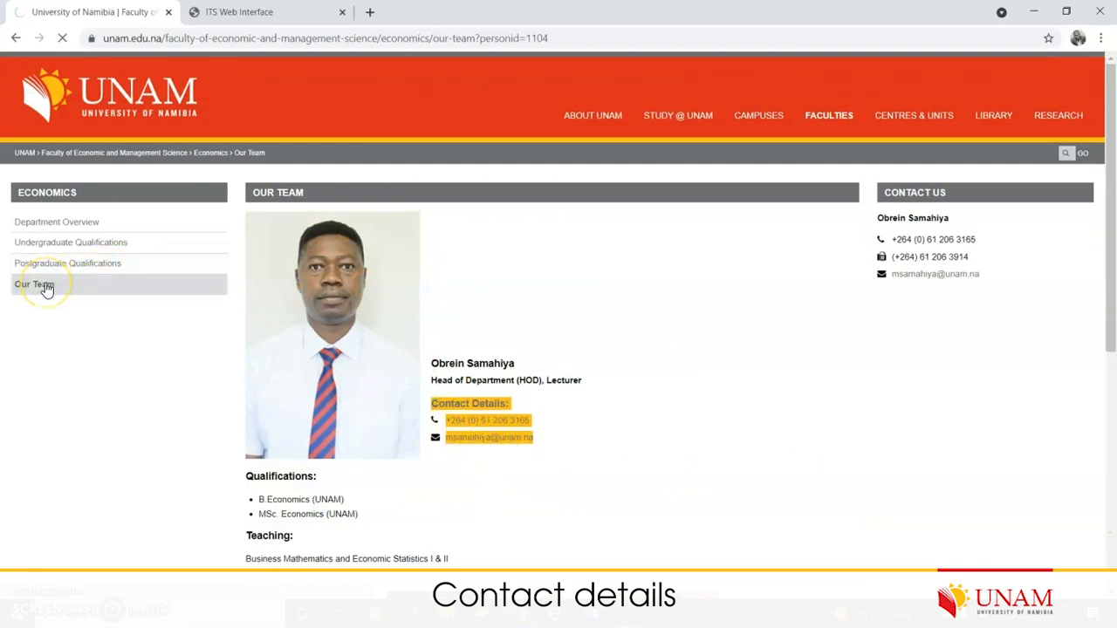
scroll(790, 515, down, 4)
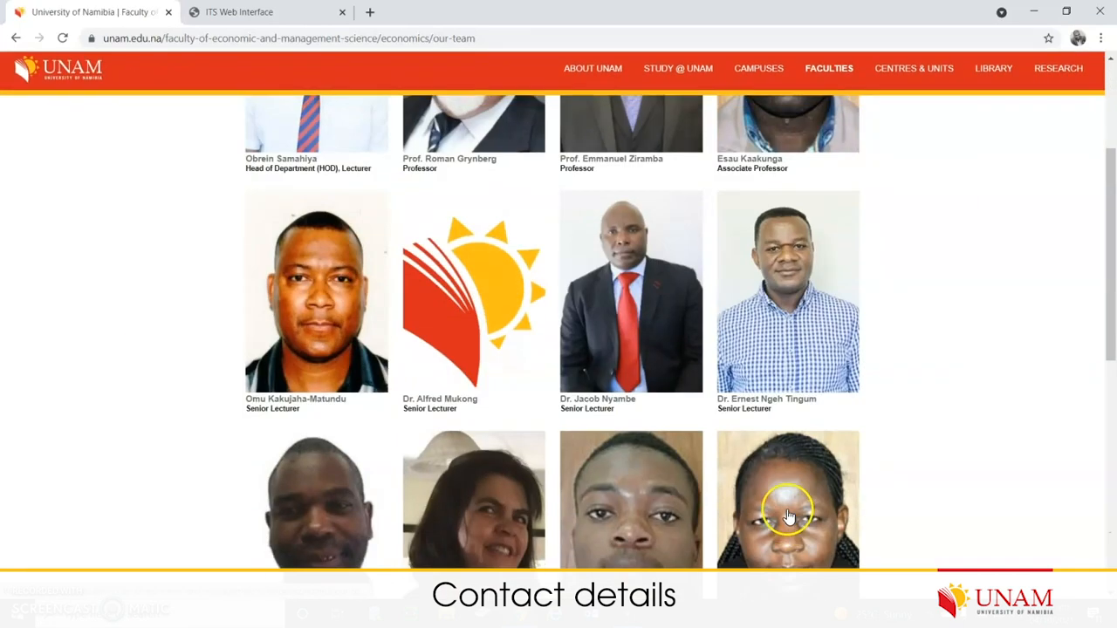
scroll(791, 515, down, 1)
click(678, 444)
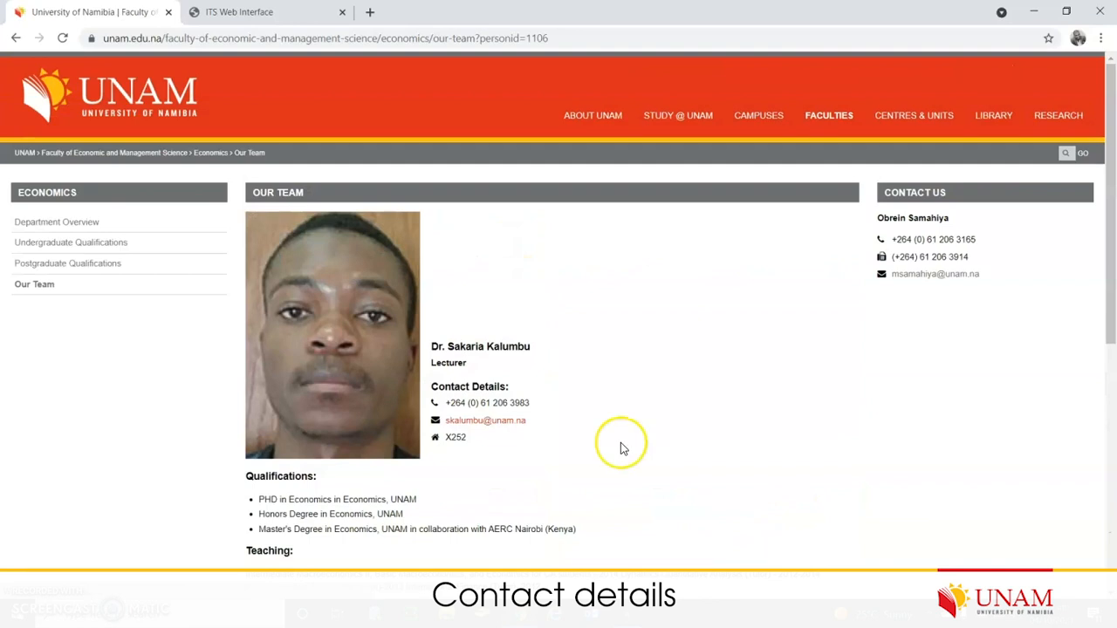
drag(467, 438, 428, 392)
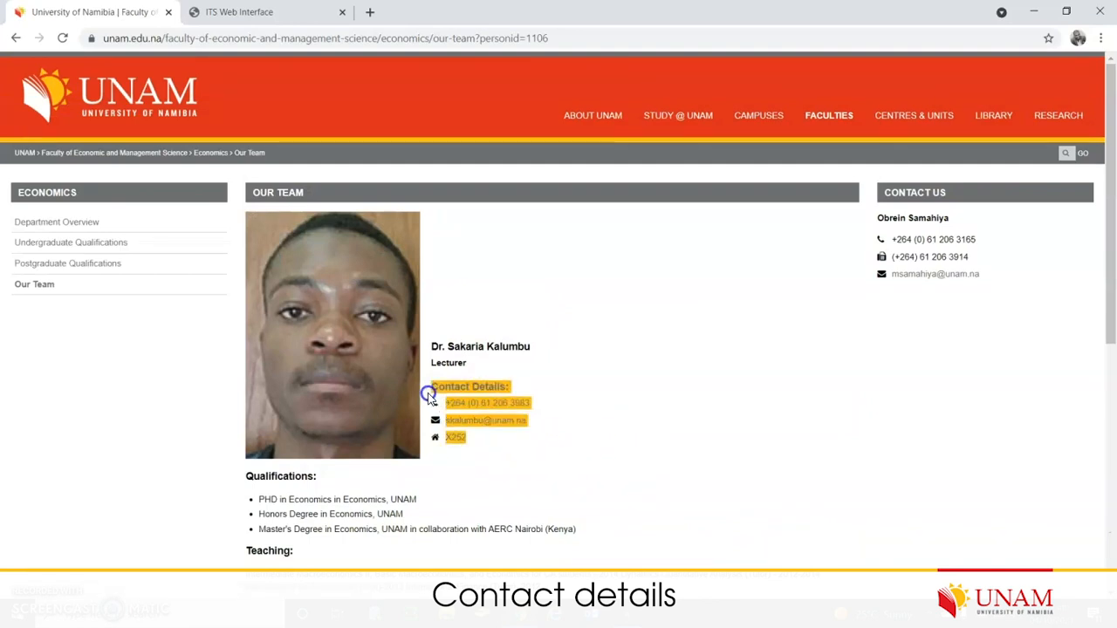
click(498, 455)
drag(470, 439, 447, 438)
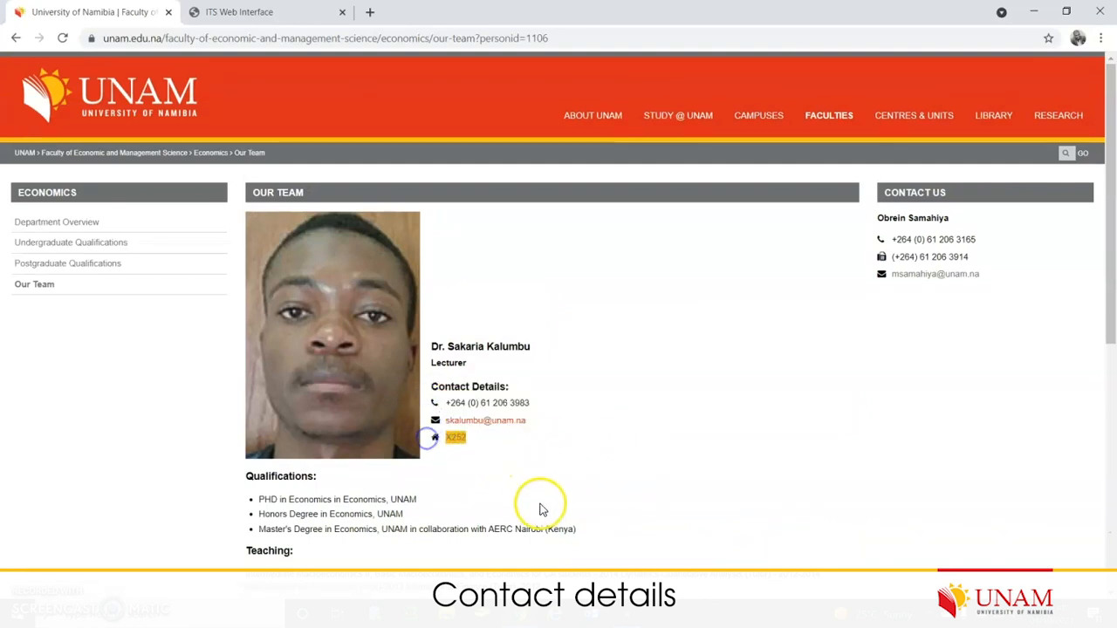